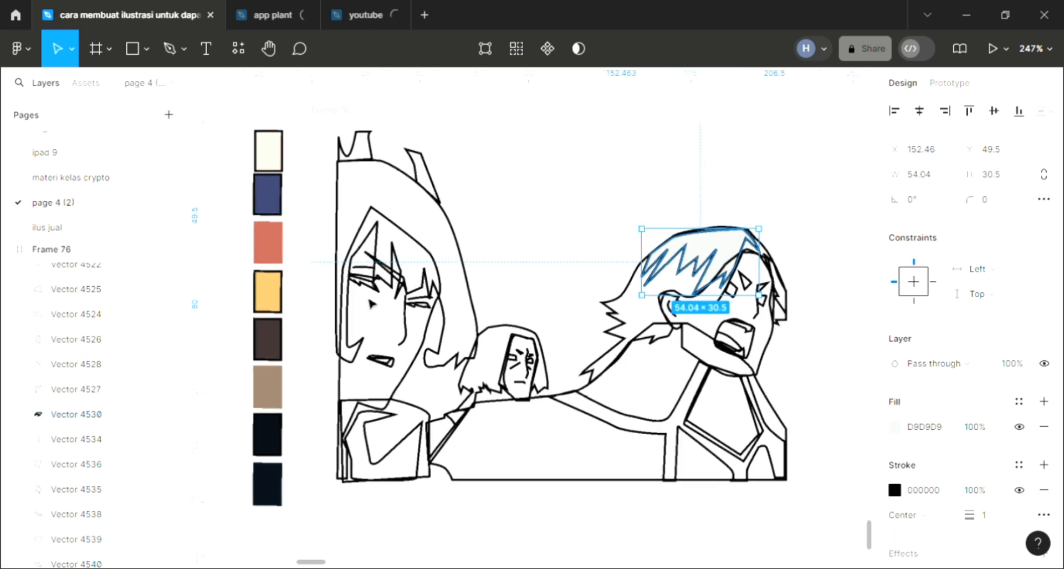
Fill the jagged upper hair shape of the right-hand character with the coral sampled from the colour swatches
{"action": "key", "text": "i"}
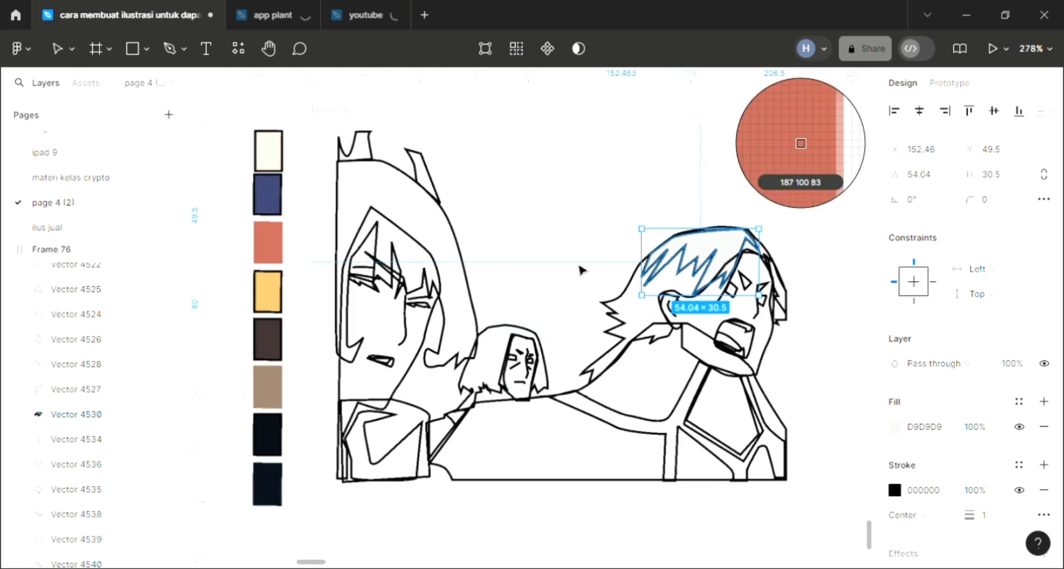
{"action": "left_click", "coordinate": [277, 243]}
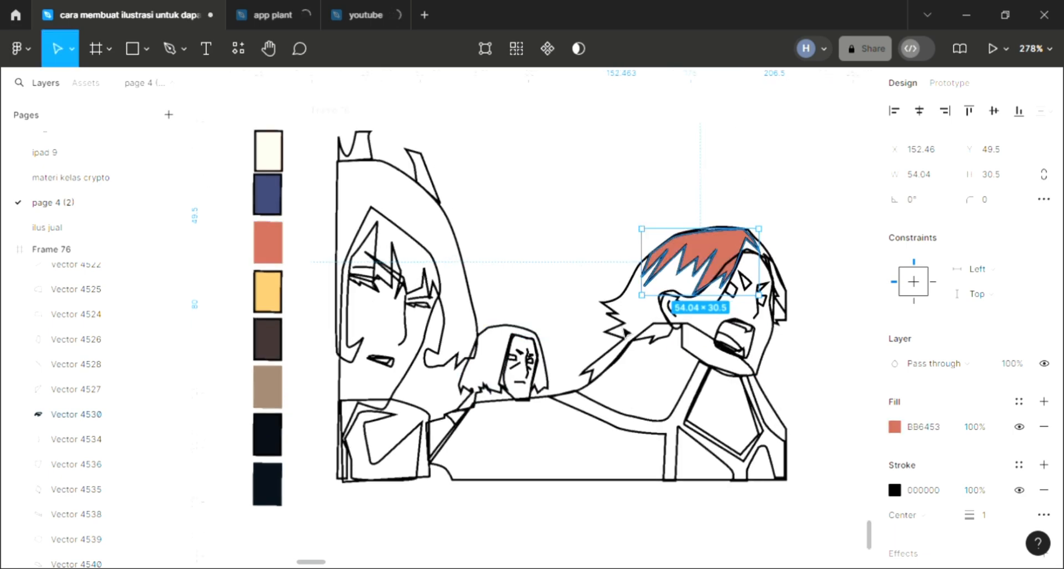
Send the right-hand character's full hair shape to the back and fill it with a darker red, 984E40
{"action": "left_click", "coordinate": [626, 331]}
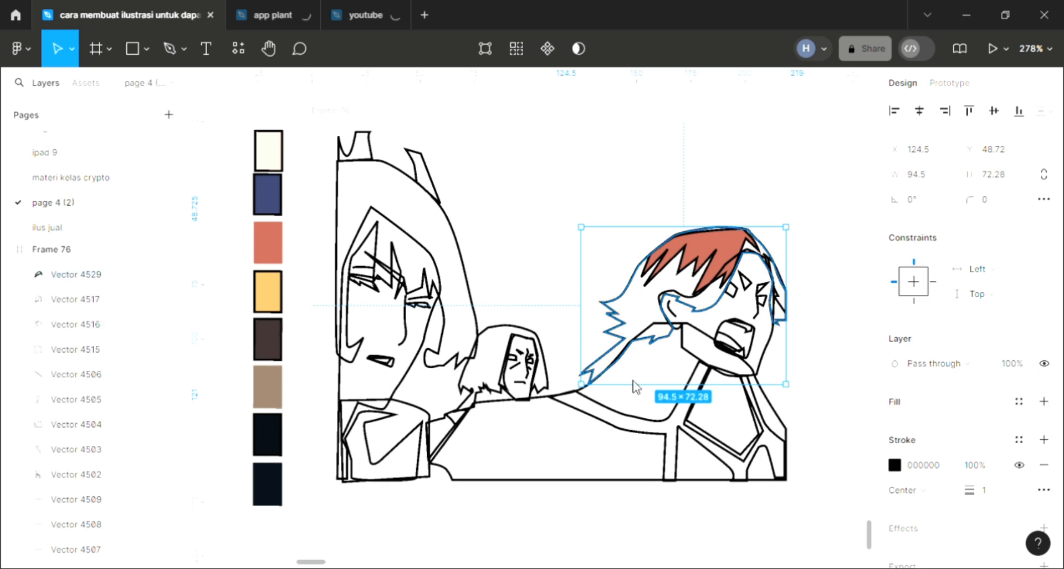
{"action": "key", "text": "["}
{"action": "key", "text": "i"}
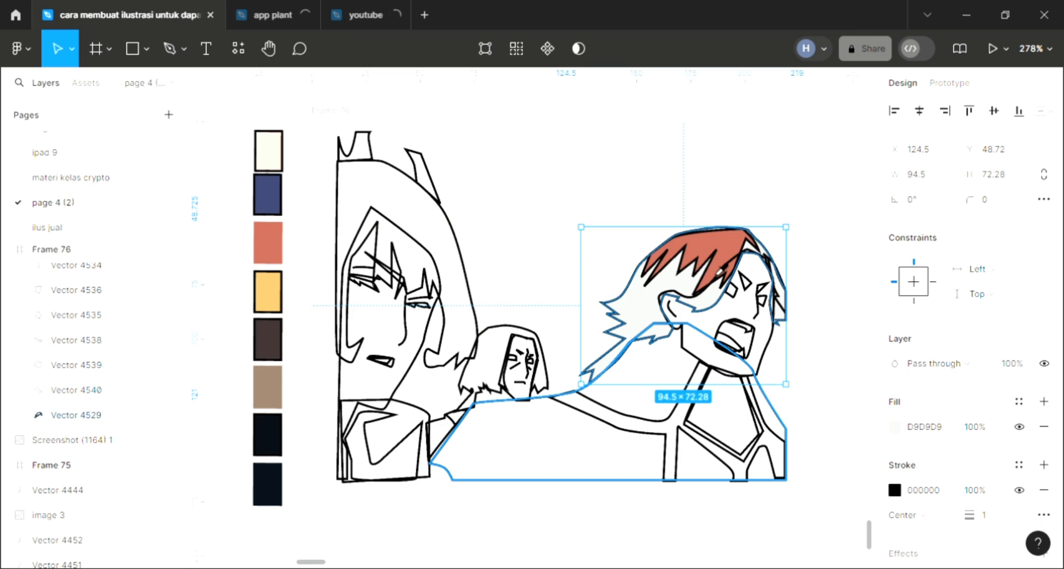
{"action": "scroll", "coordinate": [801, 143], "scroll_direction": "right", "scroll_amount": 2}
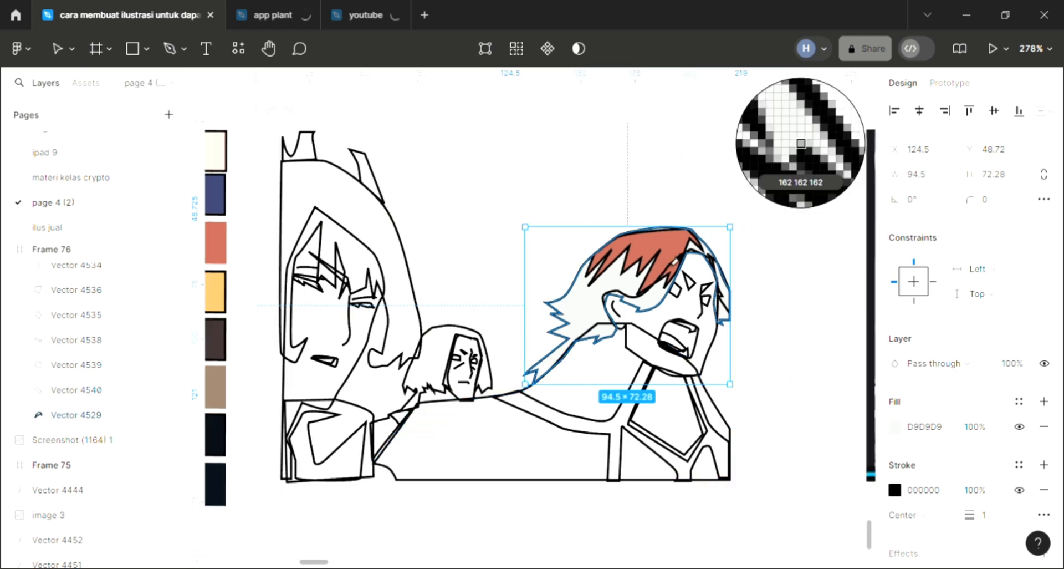
{"action": "scroll", "coordinate": [674, 263], "scroll_direction": "right", "scroll_amount": 1}
{"action": "left_click", "coordinate": [671, 264]}
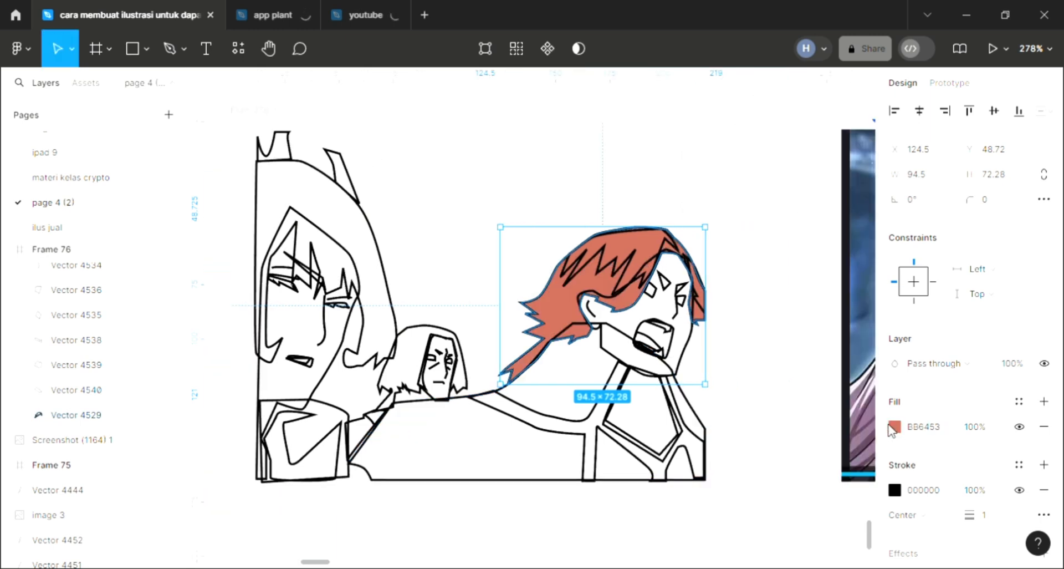
{"action": "left_click", "coordinate": [894, 427]}
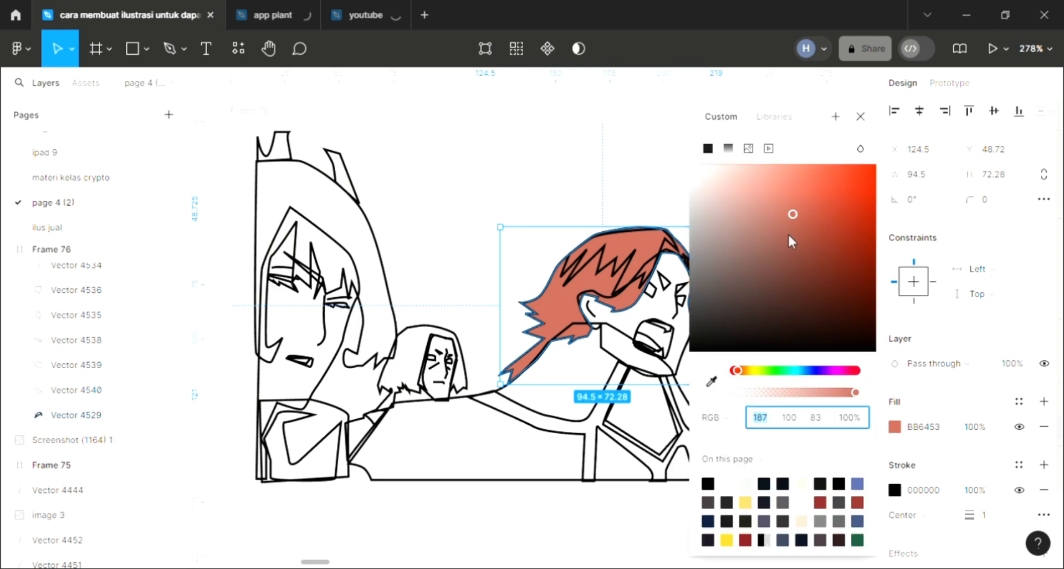
{"action": "left_click", "coordinate": [788, 231]}
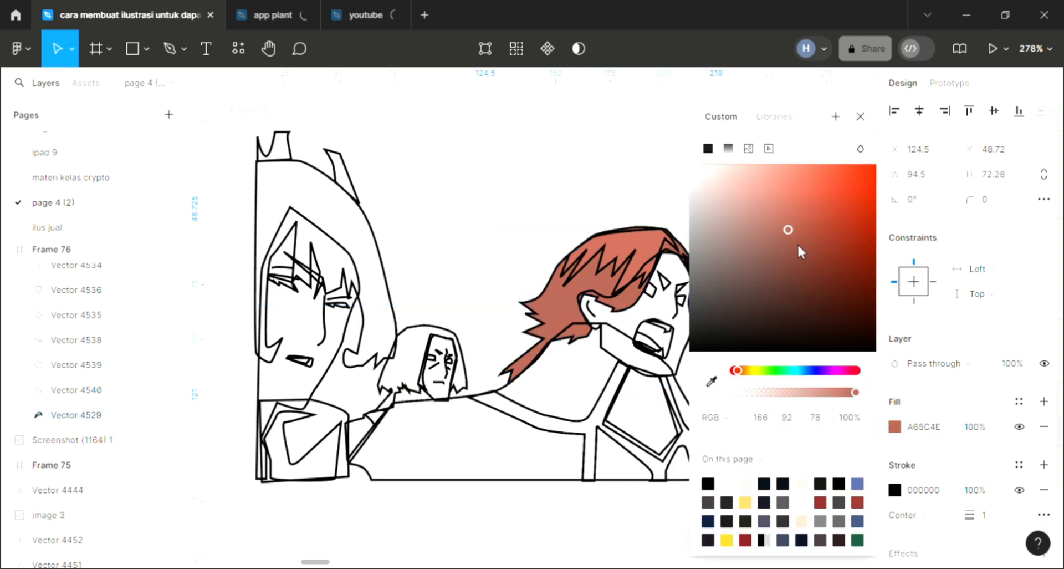
{"action": "left_click", "coordinate": [863, 117]}
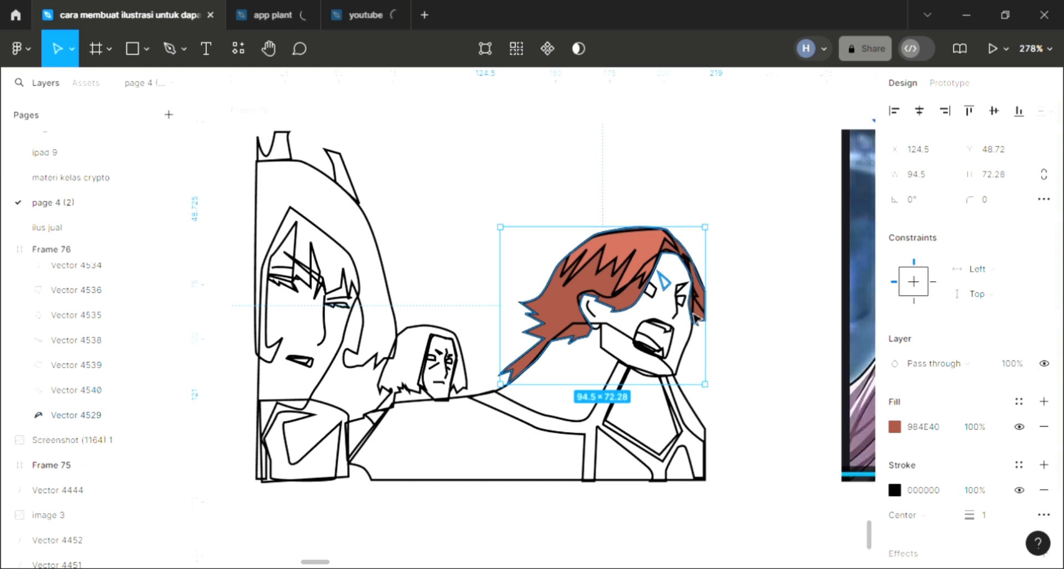
Fill the angry character's right-hand eyebrow with the coral BB6453 sampled from the upper hair
{"action": "scroll", "coordinate": [661, 274], "scroll_direction": "up", "scroll_amount": 3}
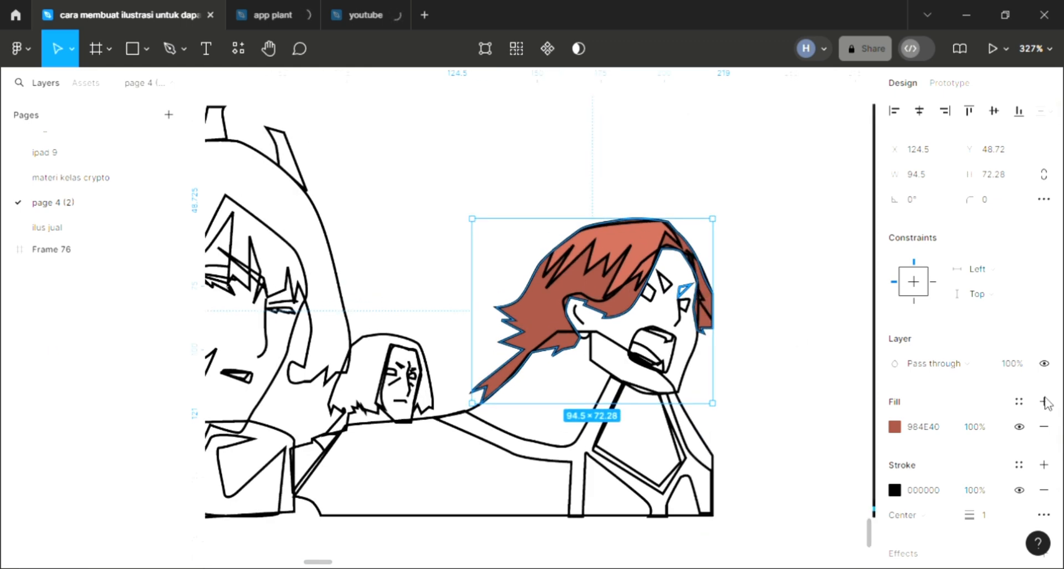
{"action": "key", "text": "Tab"}
{"action": "left_click", "coordinate": [1044, 401]}
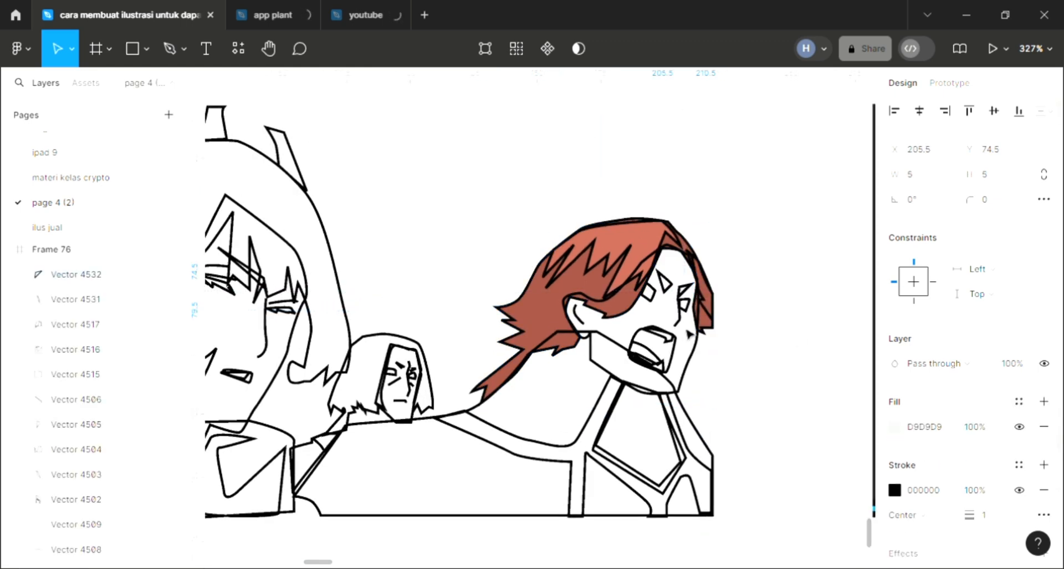
{"action": "key", "text": "i"}
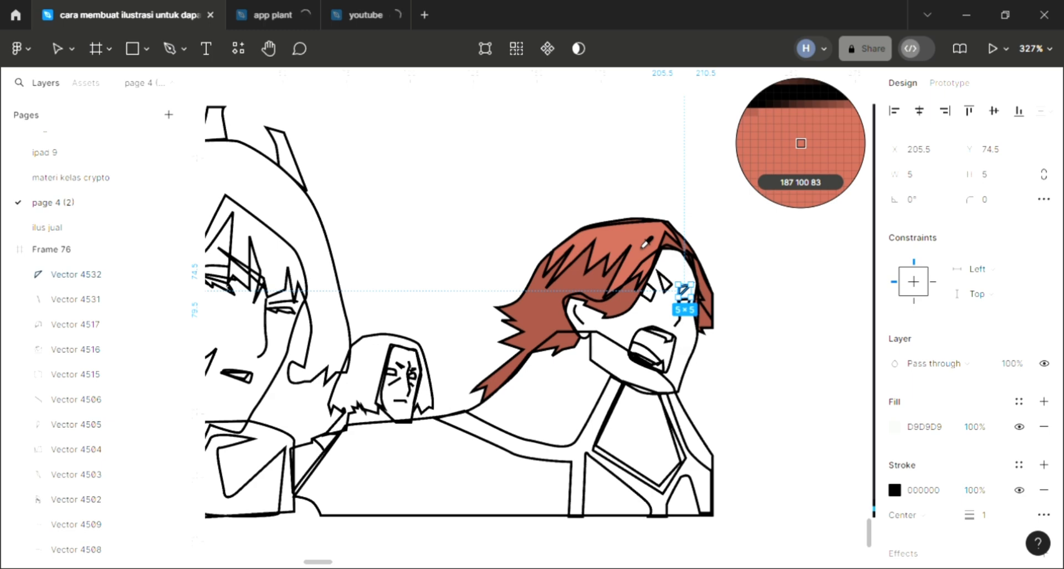
{"action": "left_click", "coordinate": [643, 244]}
{"action": "key", "text": "Escape"}
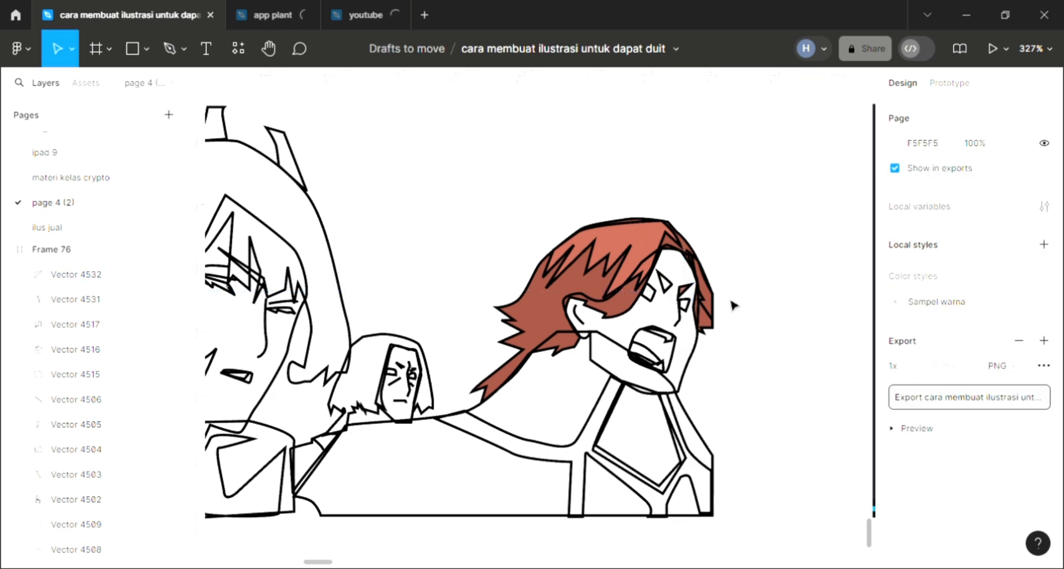
Fill the larger left-hand eyebrow with the same coral BB6453 sampled from the upper hair
{"action": "key", "text": "ctrl+v"}
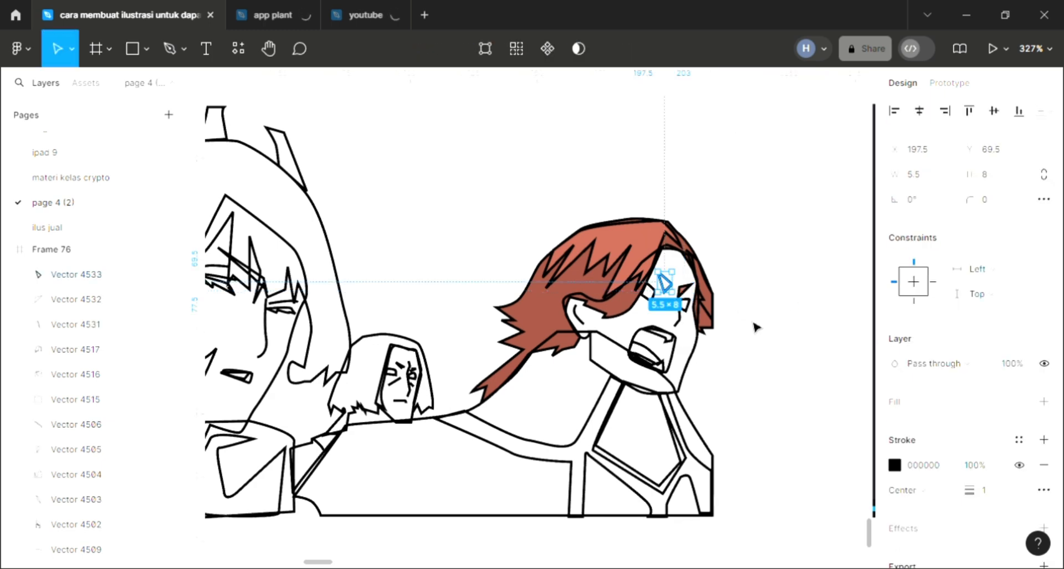
{"action": "left_click", "coordinate": [1044, 401]}
{"action": "key", "text": "i"}
{"action": "left_click", "coordinate": [636, 275]}
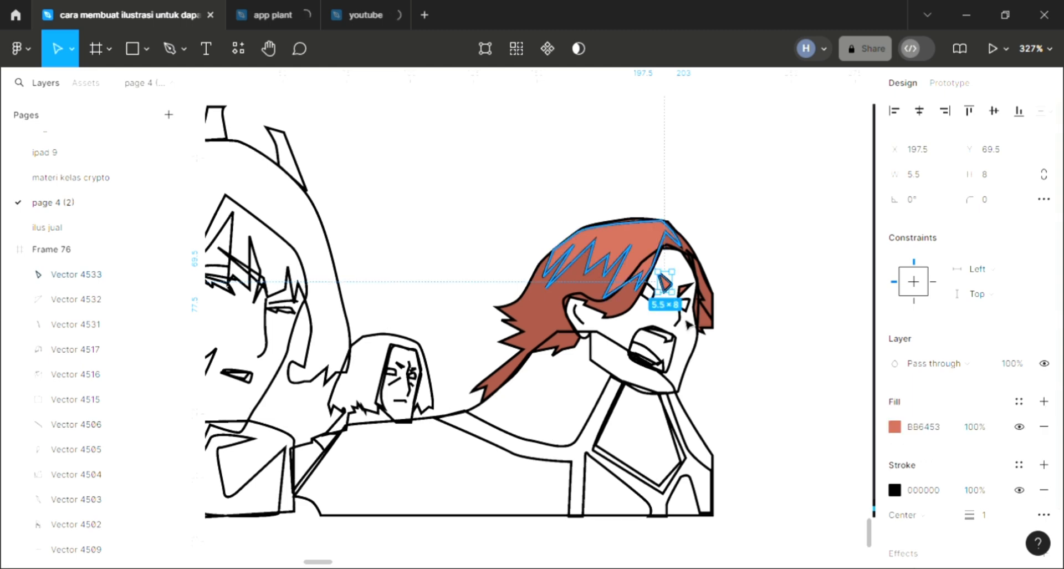
{"action": "key", "text": "Escape"}
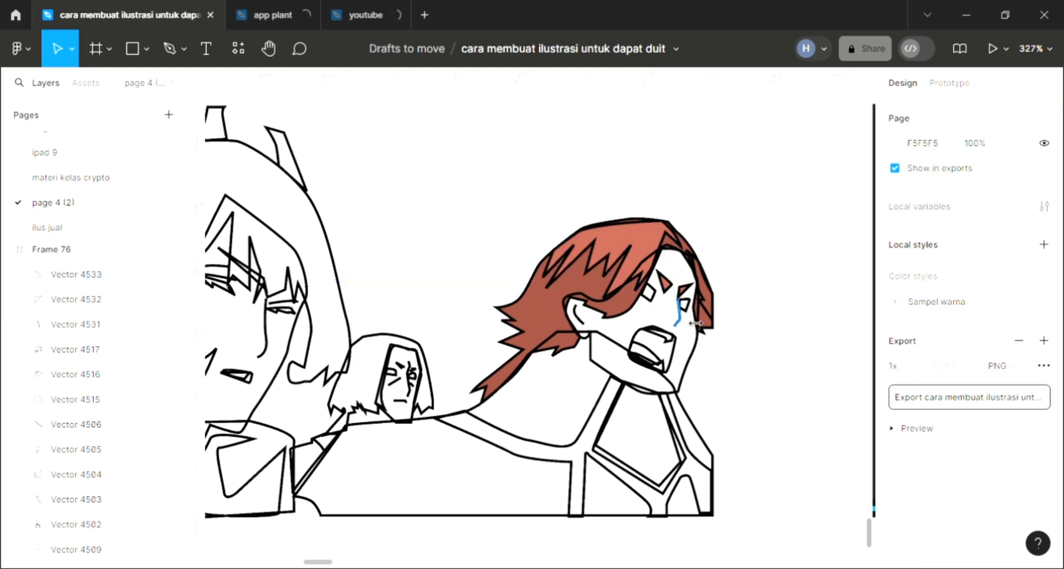
Add a default fill to the right-hand eye shape of the red-haired character
{"action": "left_click", "coordinate": [679, 315]}
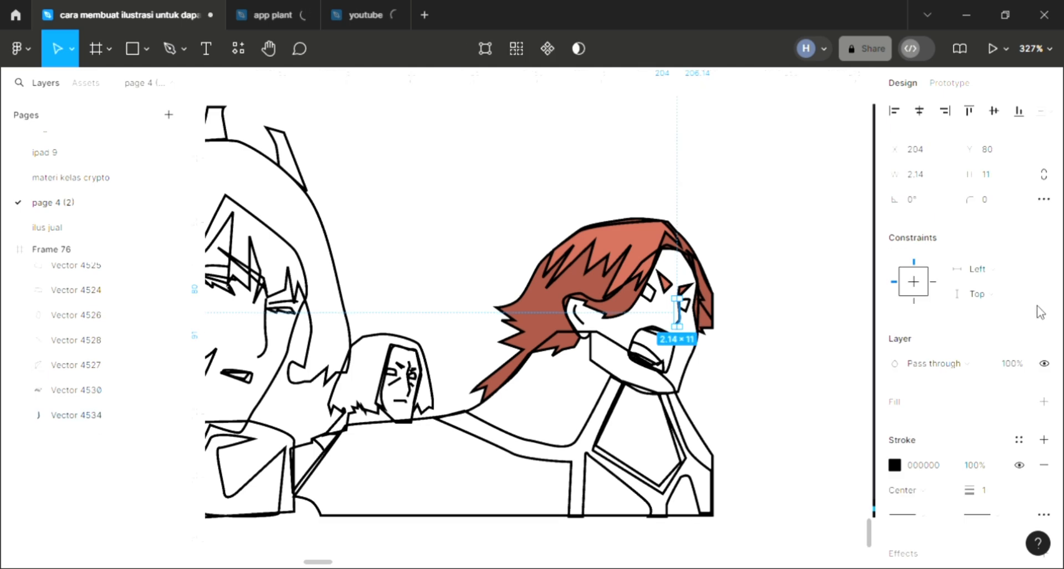
{"action": "key", "text": "Escape"}
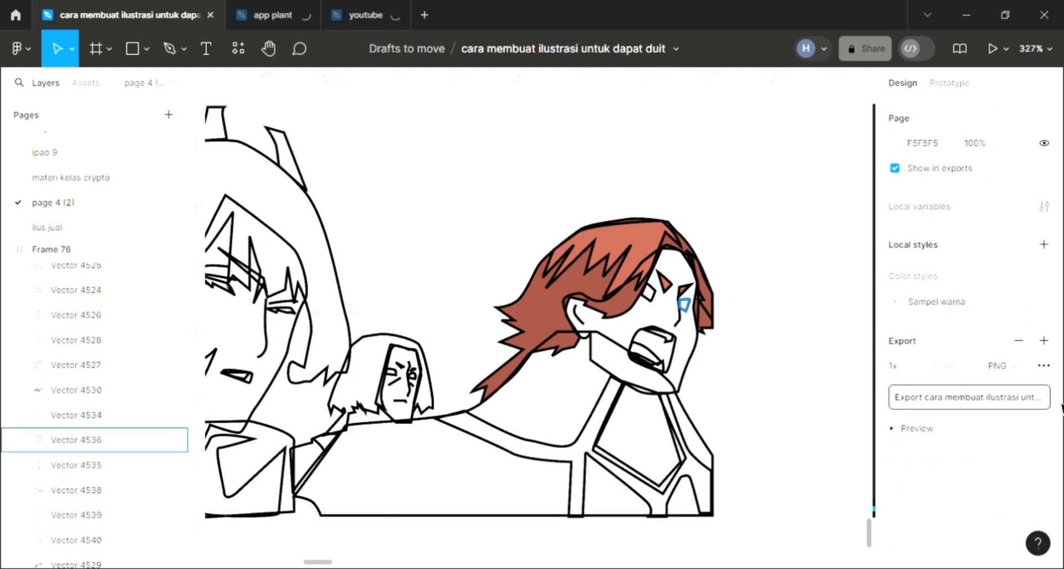
{"action": "left_click", "coordinate": [685, 305]}
{"action": "left_click", "coordinate": [1044, 400]}
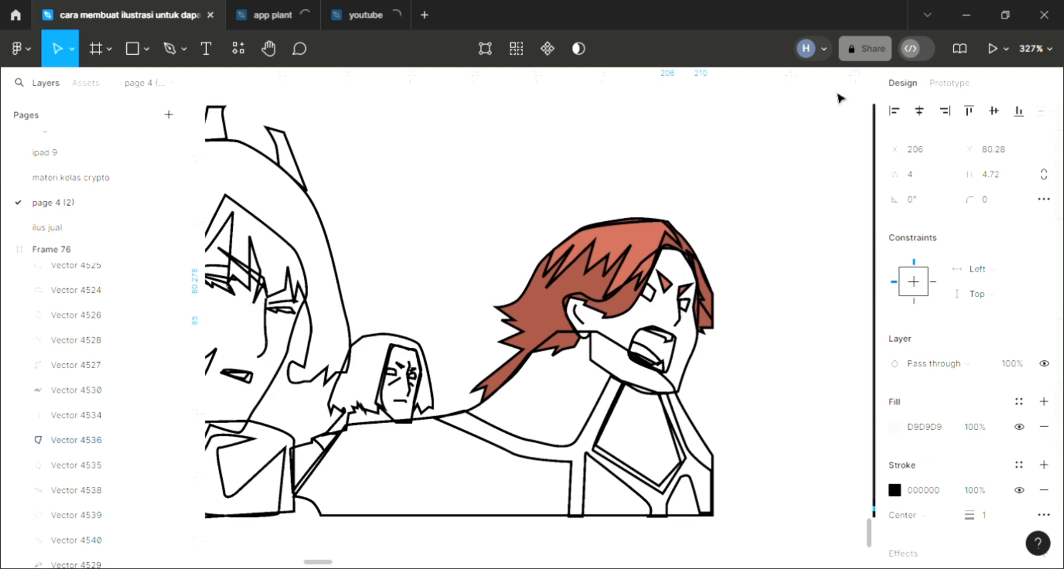
Send the red-haired character's face shape to the back and fill it with the cream FFE2D3 sampled from the swatches
{"action": "left_click", "coordinate": [689, 378]}
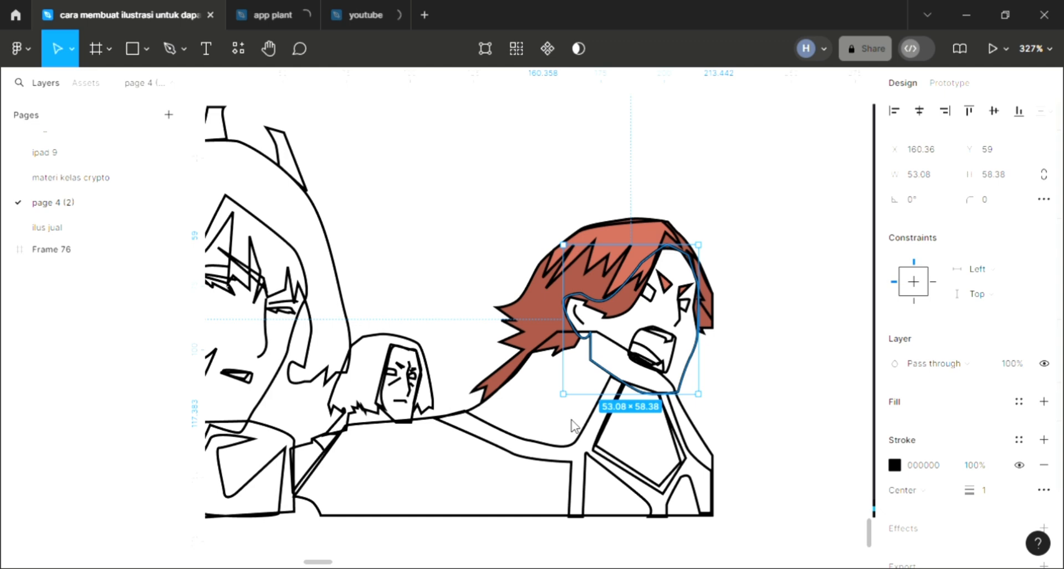
{"action": "scroll", "coordinate": [391, 276], "scroll_direction": "left", "scroll_amount": 5}
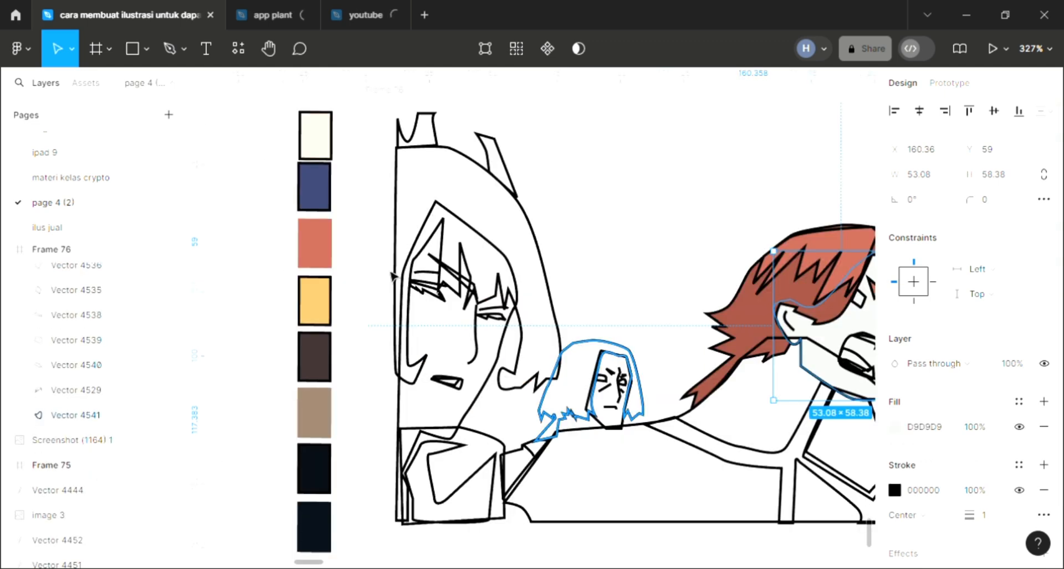
{"action": "key", "text": "i"}
{"action": "left_click", "coordinate": [323, 142]}
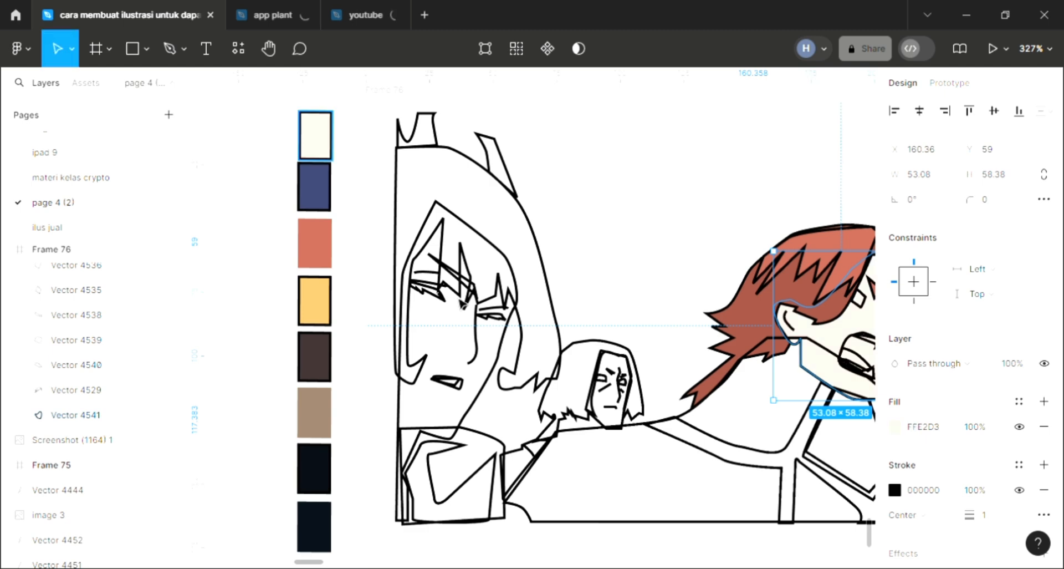
Deepen the face's fill to the skin tone FCD9C7
{"action": "scroll", "coordinate": [463, 304], "scroll_direction": "right", "scroll_amount": 4}
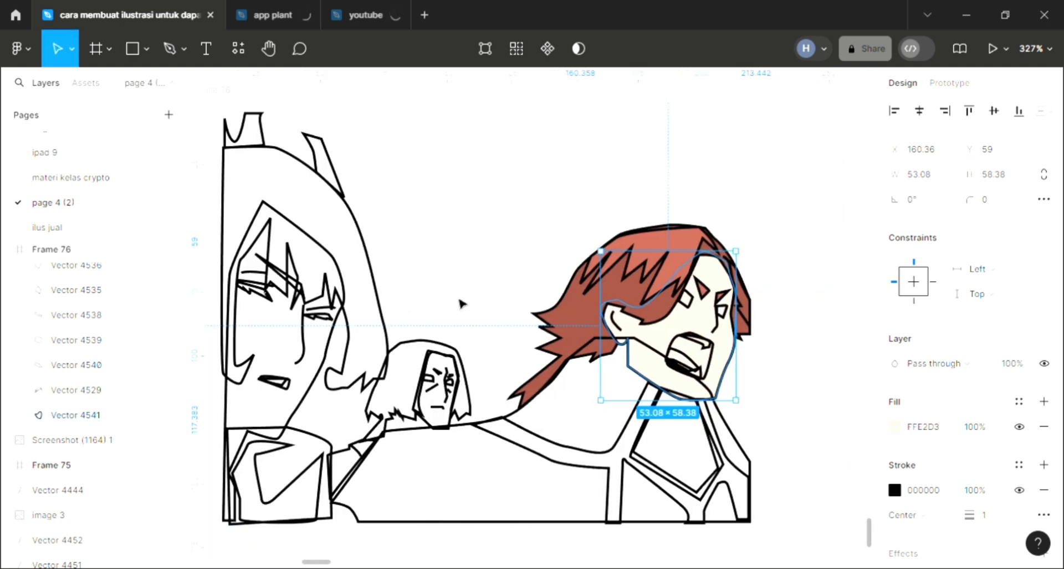
{"action": "scroll", "coordinate": [463, 304], "scroll_direction": "right", "scroll_amount": 1}
{"action": "scroll", "coordinate": [553, 314], "scroll_direction": "up", "scroll_amount": 2}
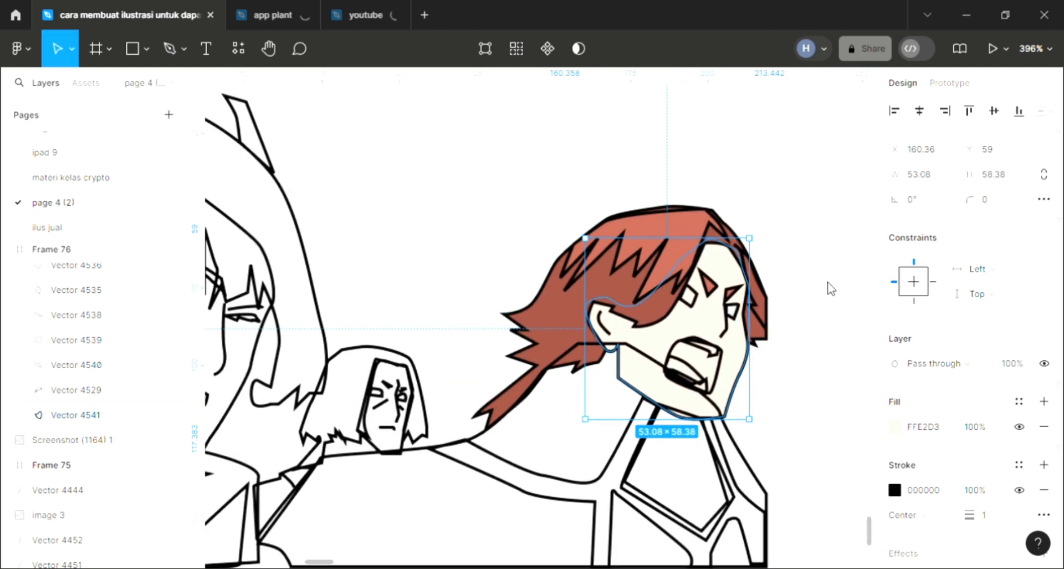
{"action": "left_click", "coordinate": [895, 426]}
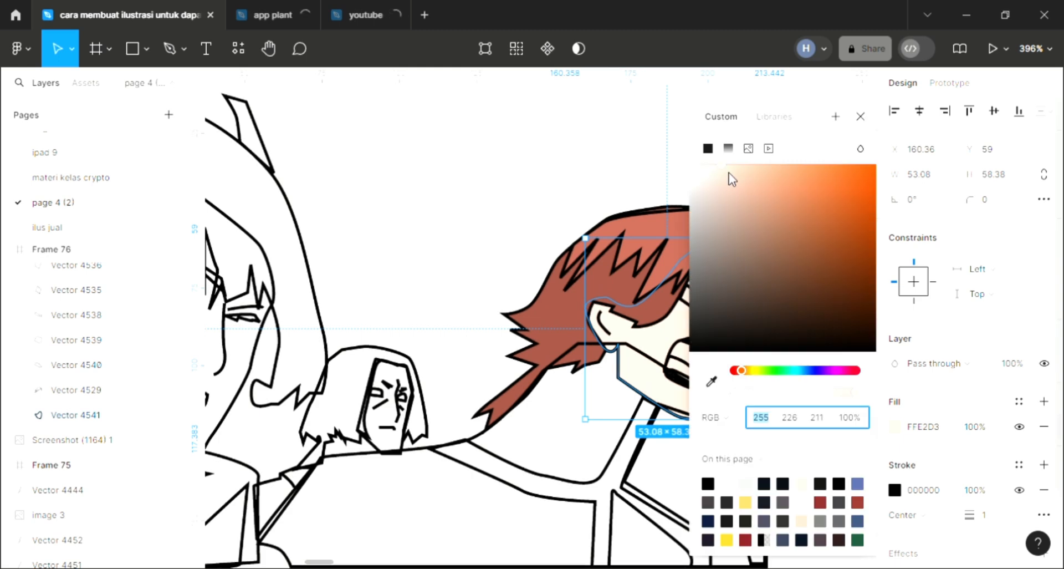
{"action": "left_click", "coordinate": [729, 166]}
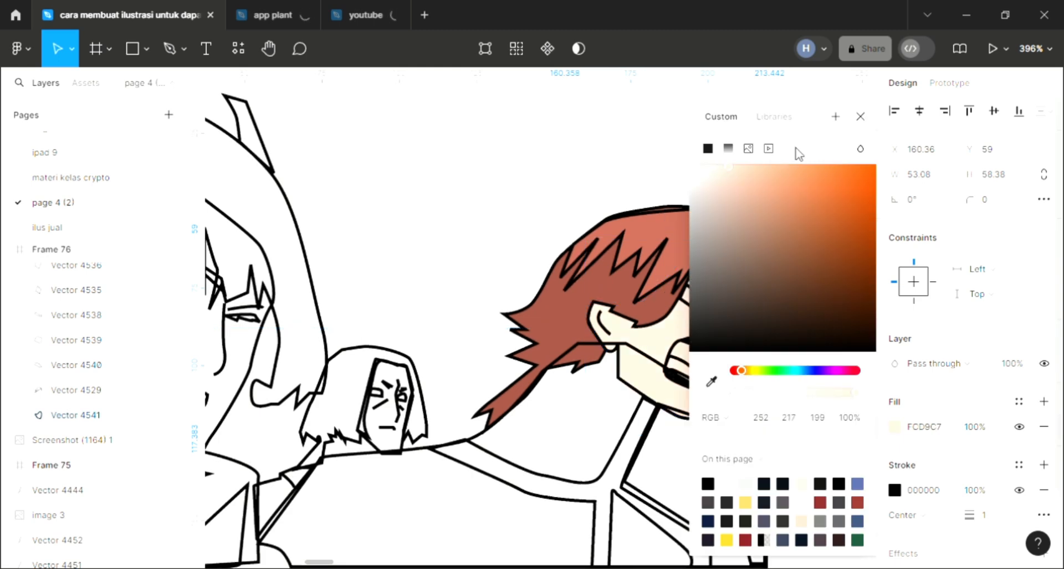
{"action": "left_click", "coordinate": [699, 315]}
Change the right-hand eye's fill to white, FFFFFF, sampled from the blank canvas
{"action": "scroll", "coordinate": [700, 314], "scroll_direction": "right", "scroll_amount": 1}
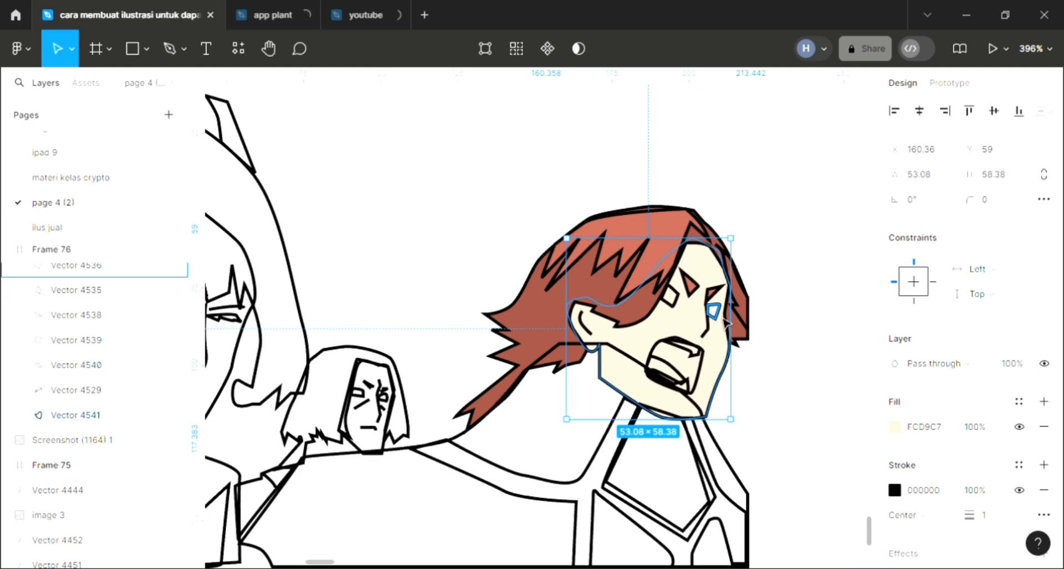
{"action": "left_click", "coordinate": [713, 312]}
{"action": "key", "text": "i"}
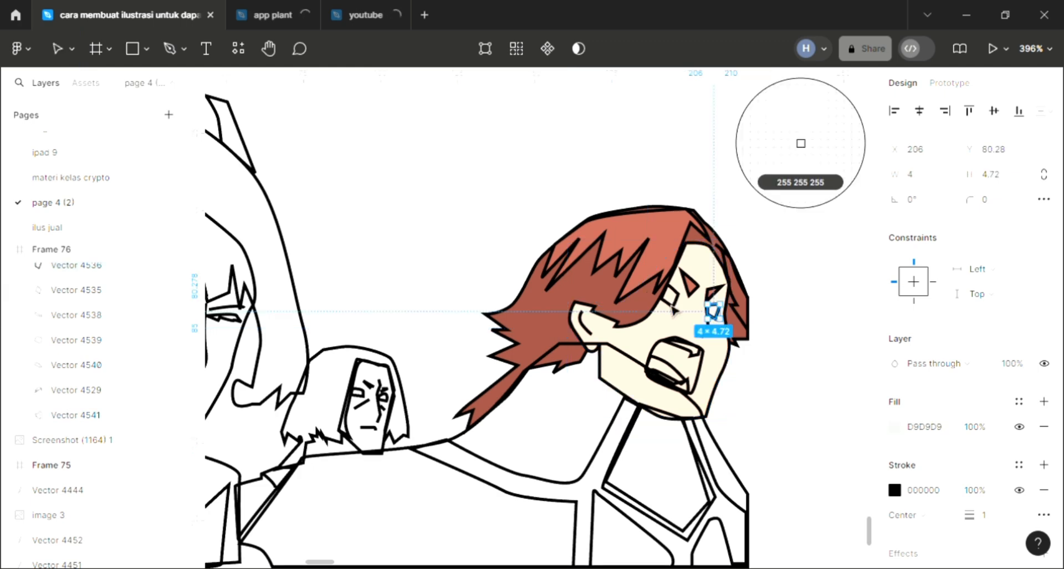
{"action": "left_click", "coordinate": [800, 143]}
Fill the red-haired character's left-hand eye with white, FFFFFF, sampled from the canvas
{"action": "left_click", "coordinate": [670, 297]}
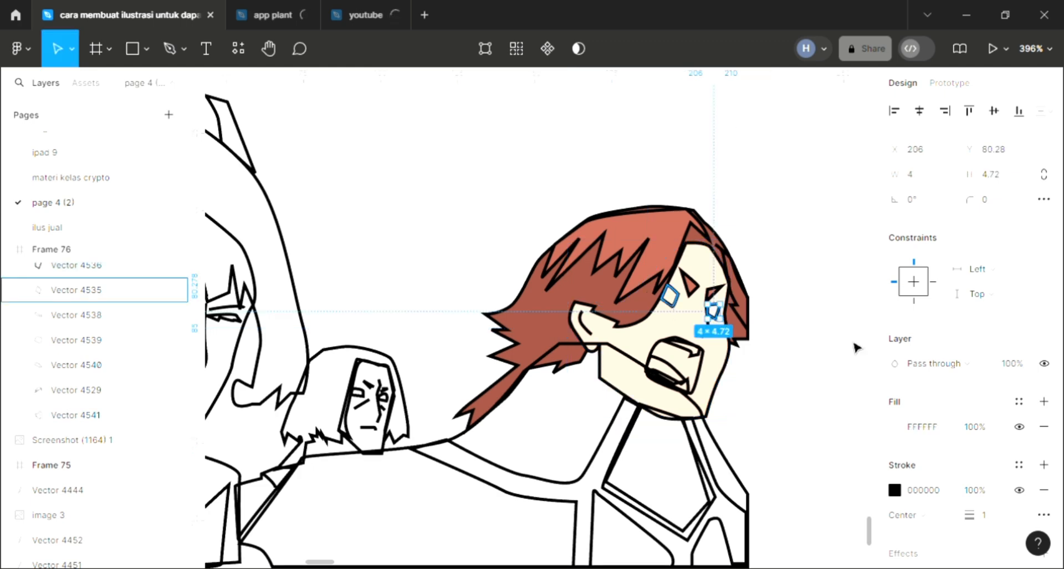
{"action": "left_click", "coordinate": [1044, 402]}
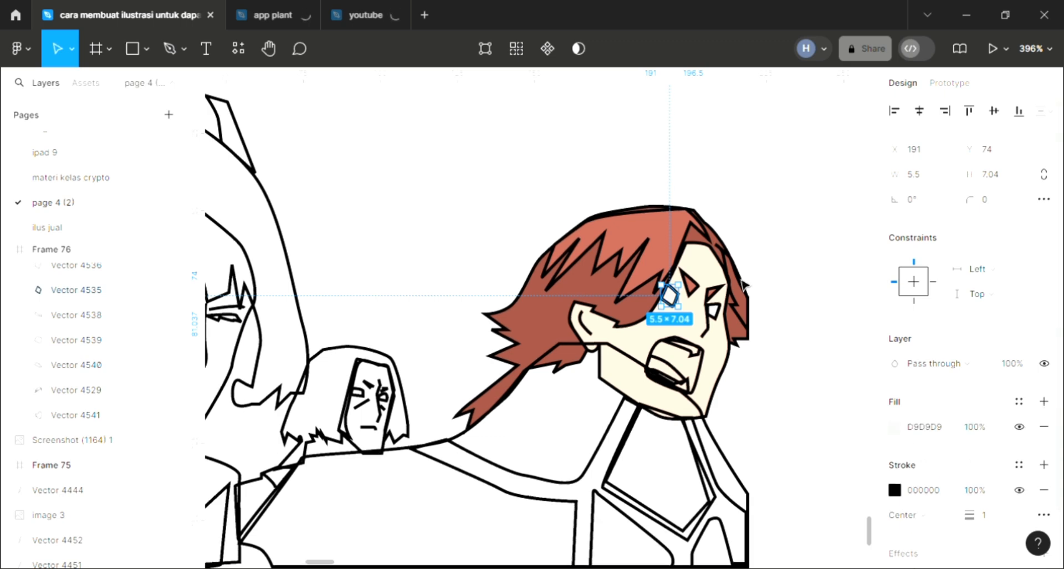
{"action": "key", "text": "i"}
{"action": "left_click", "coordinate": [784, 285]}
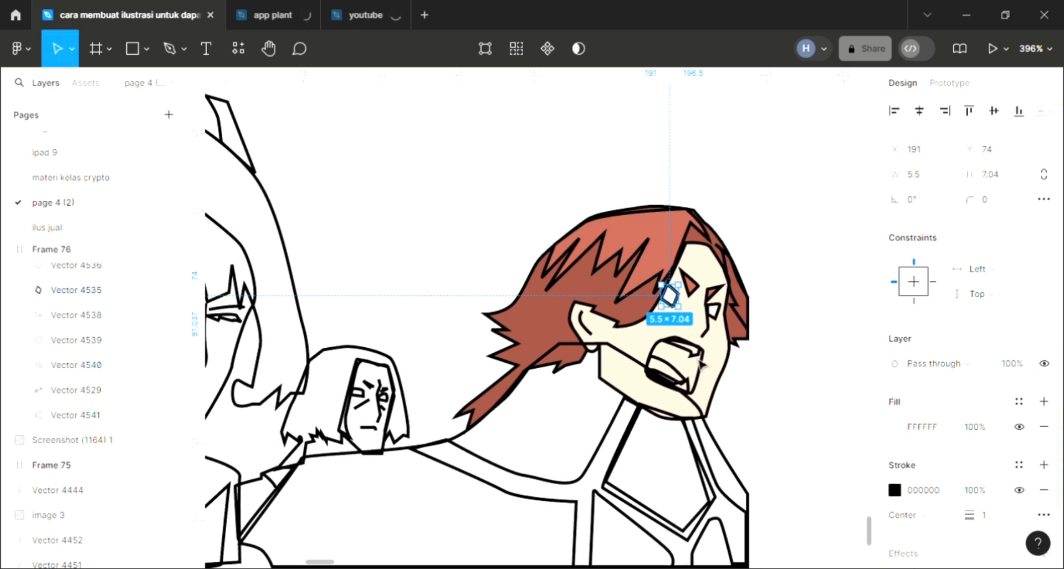
Fill the upper teeth shape in the open mouth with sampled white, FFFFFF
{"action": "left_click", "coordinate": [700, 361]}
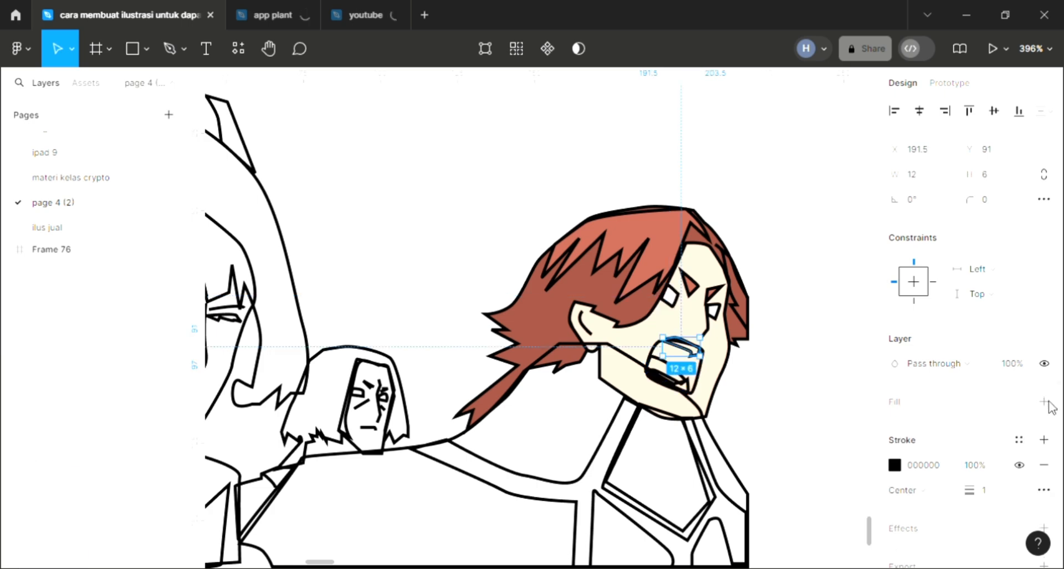
{"action": "left_click", "coordinate": [1044, 401]}
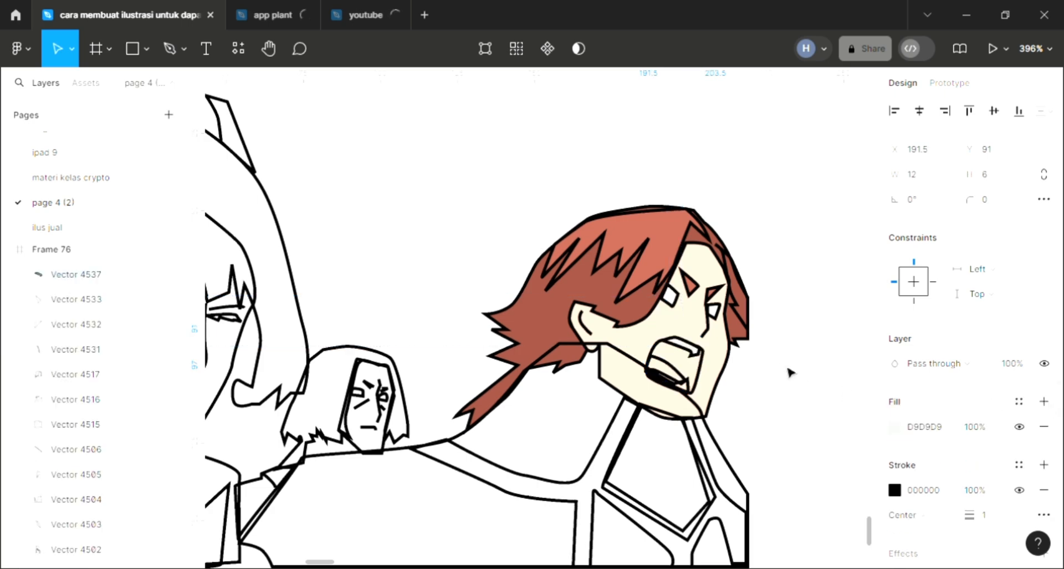
{"action": "key", "text": "i"}
{"action": "left_click", "coordinate": [687, 385]}
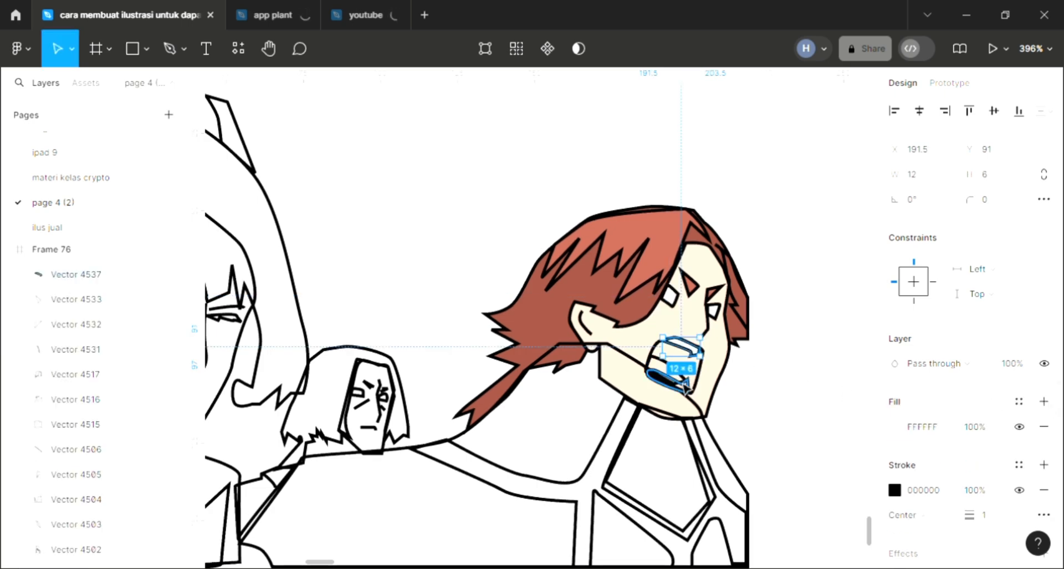
Fill the lower teeth shape in the red-haired character's open mouth with sampled white, FFFFFF
{"action": "left_click", "coordinate": [686, 385]}
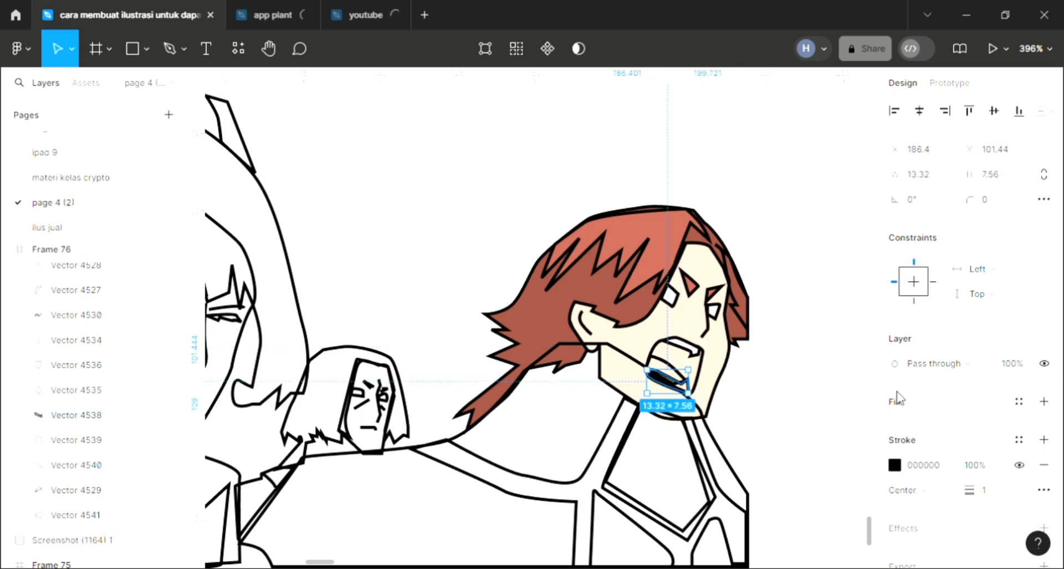
{"action": "key", "text": "i"}
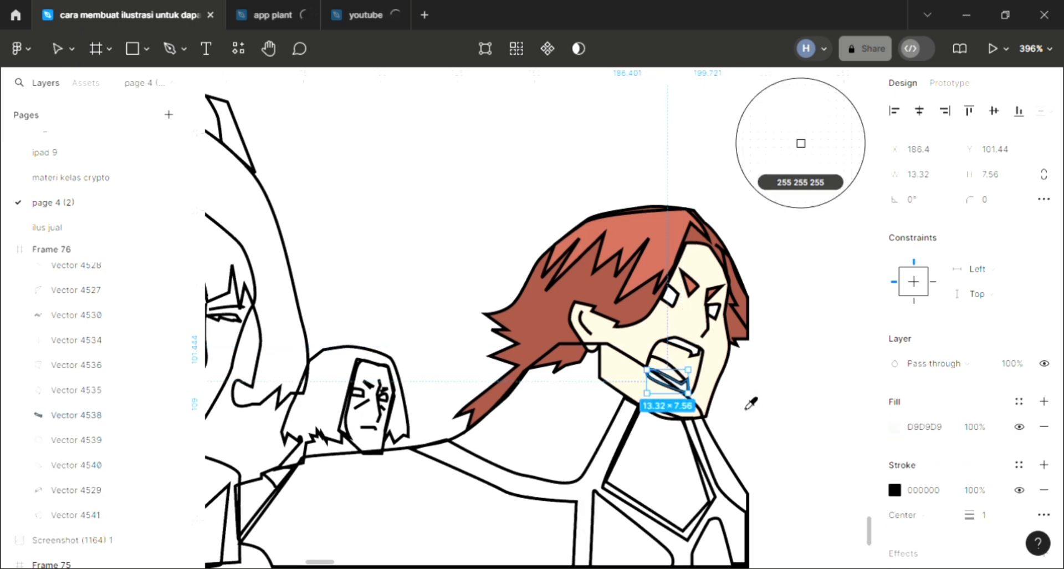
{"action": "left_click", "coordinate": [679, 379]}
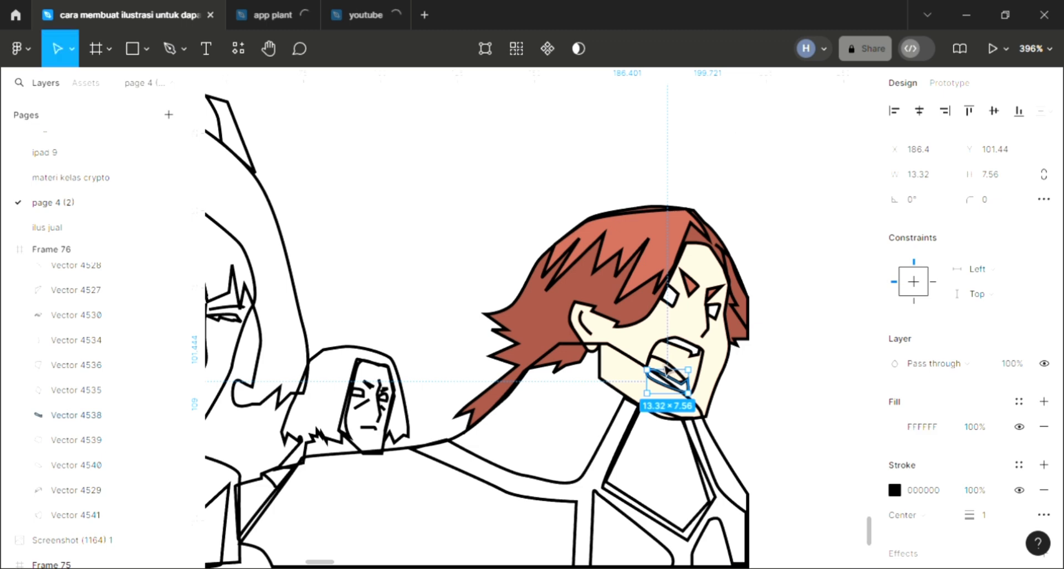
Fill the tongue shape between the upper and lower teeth with pinkish red, DD6A6A
{"action": "left_click", "coordinate": [668, 370]}
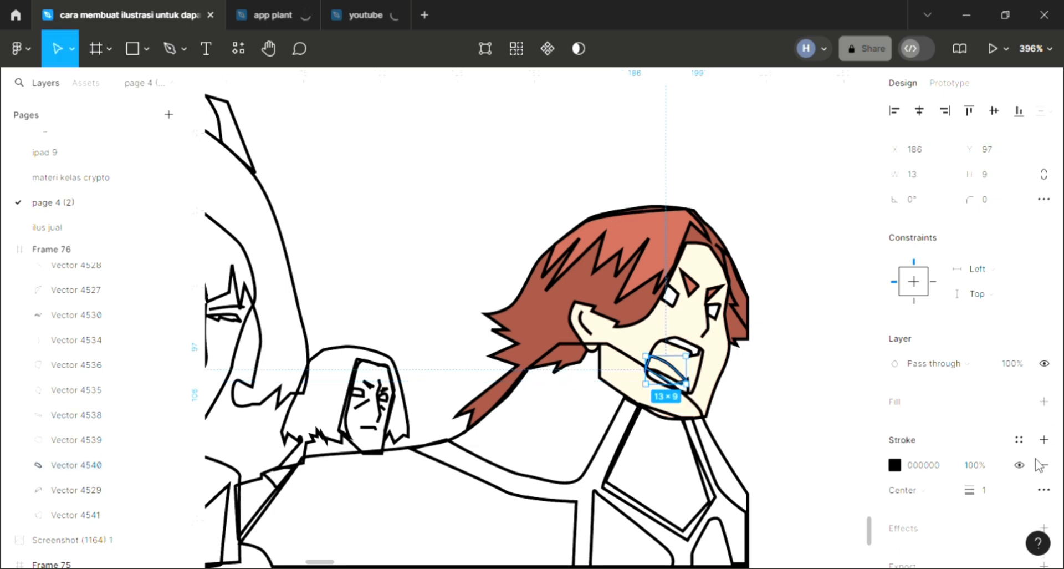
{"action": "left_click", "coordinate": [1042, 402]}
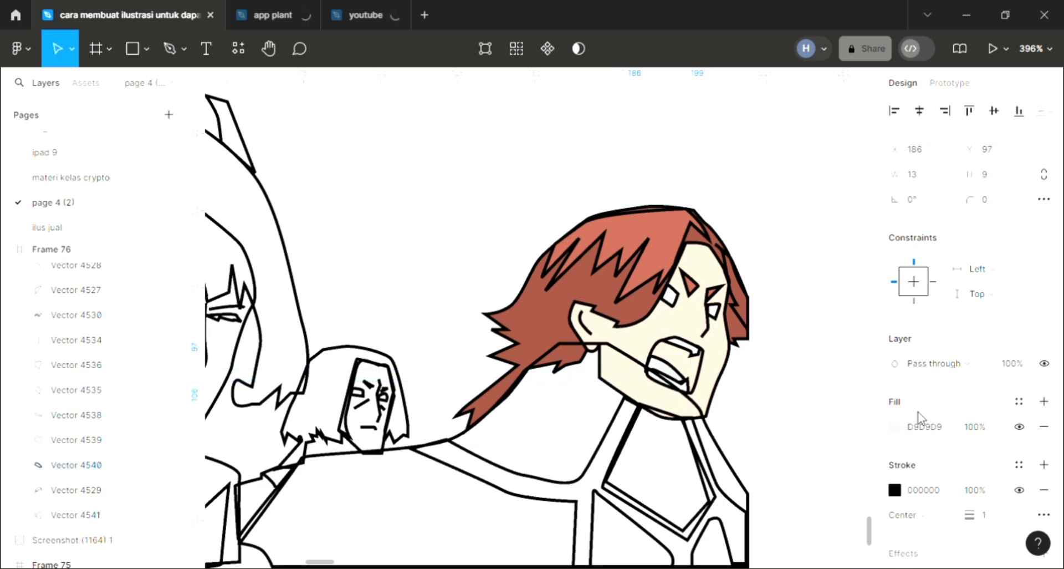
{"action": "left_click", "coordinate": [894, 427]}
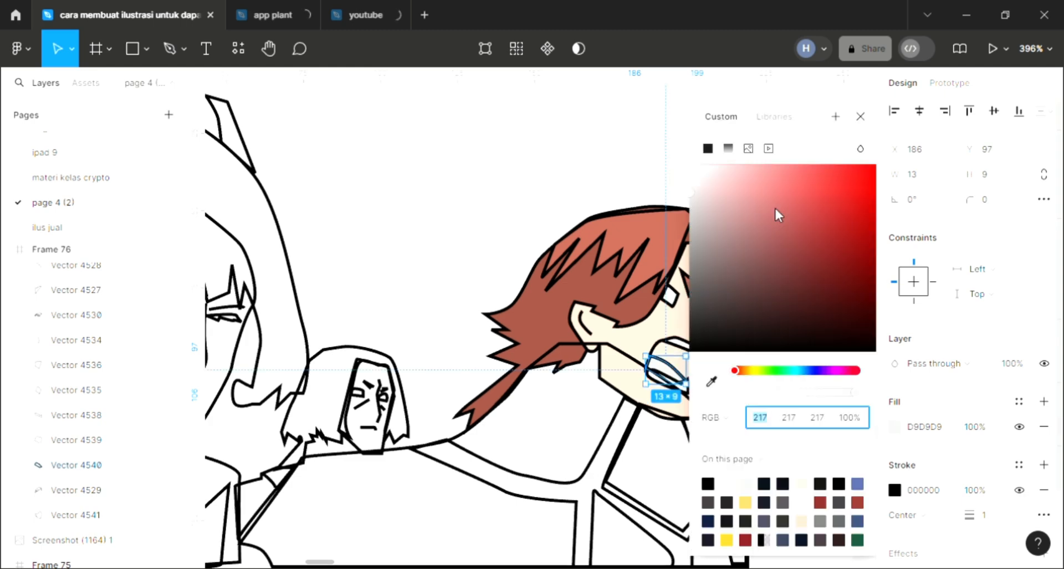
{"action": "left_click", "coordinate": [776, 203]}
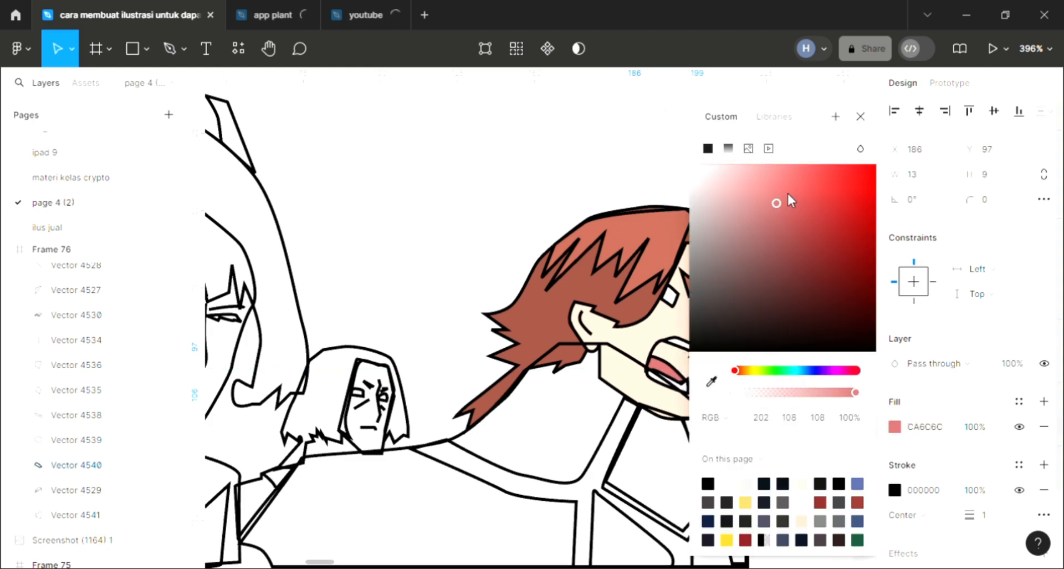
{"action": "left_click", "coordinate": [788, 193]}
{"action": "left_click", "coordinate": [860, 116]}
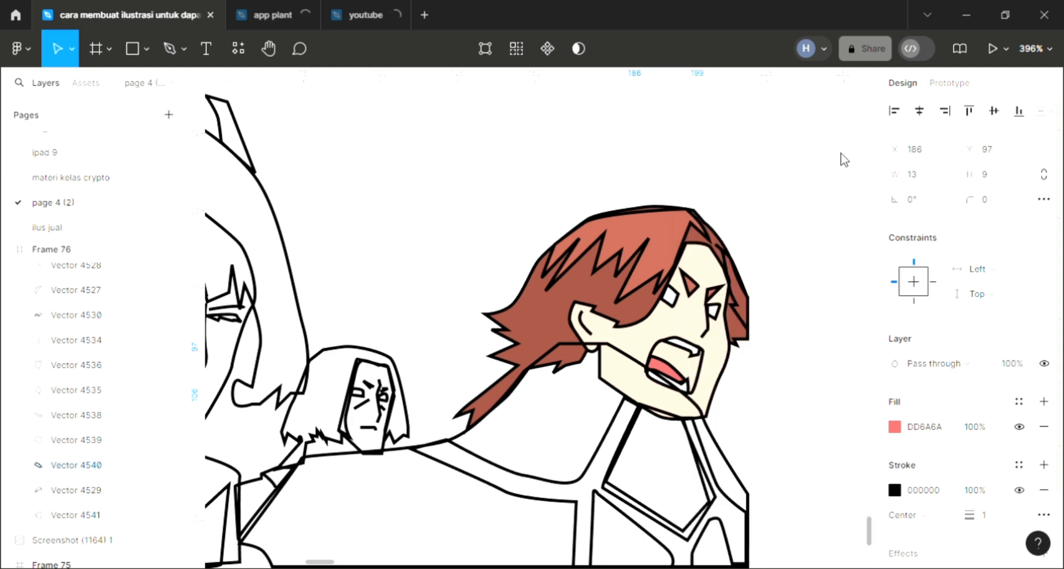
Add a fill to the red-haired character's body shape and send it behind the head and hair
{"action": "left_click", "coordinate": [683, 436]}
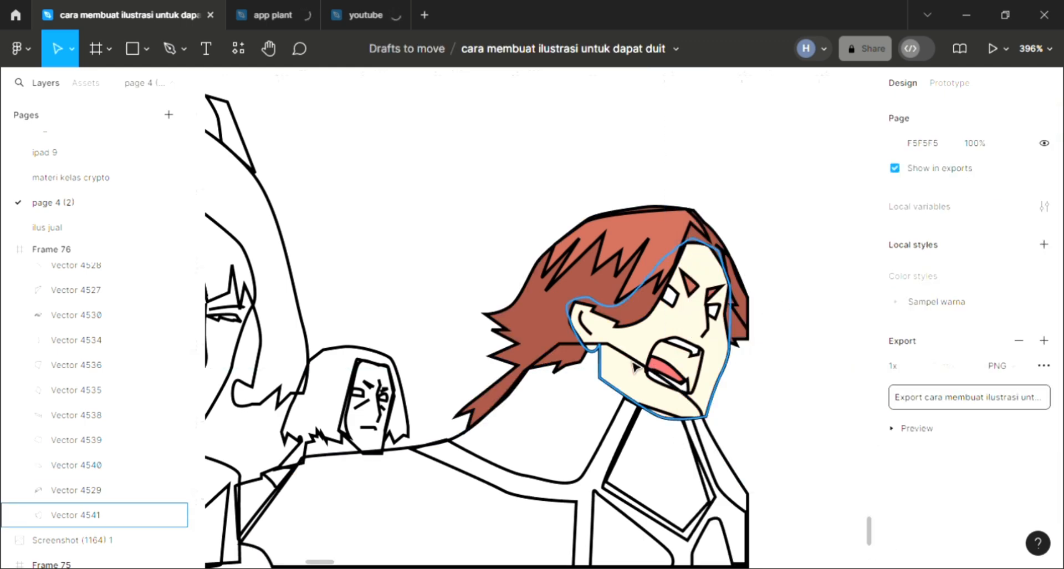
{"action": "left_click", "coordinate": [732, 457]}
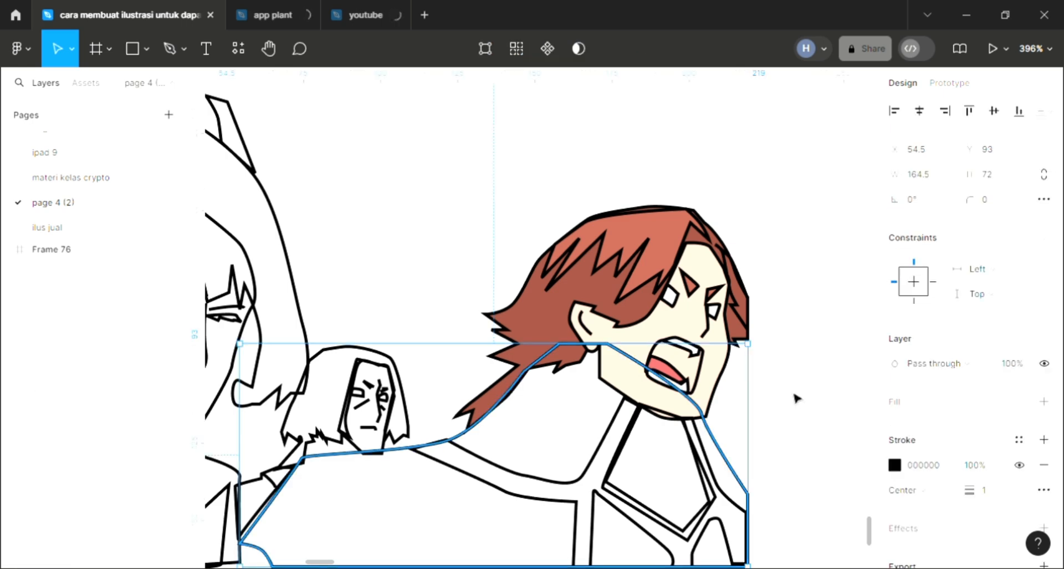
{"action": "scroll", "coordinate": [797, 398], "scroll_direction": "down", "scroll_amount": 2}
{"action": "left_click", "coordinate": [1044, 401]}
{"action": "scroll", "coordinate": [743, 409], "scroll_direction": "down", "scroll_amount": 1}
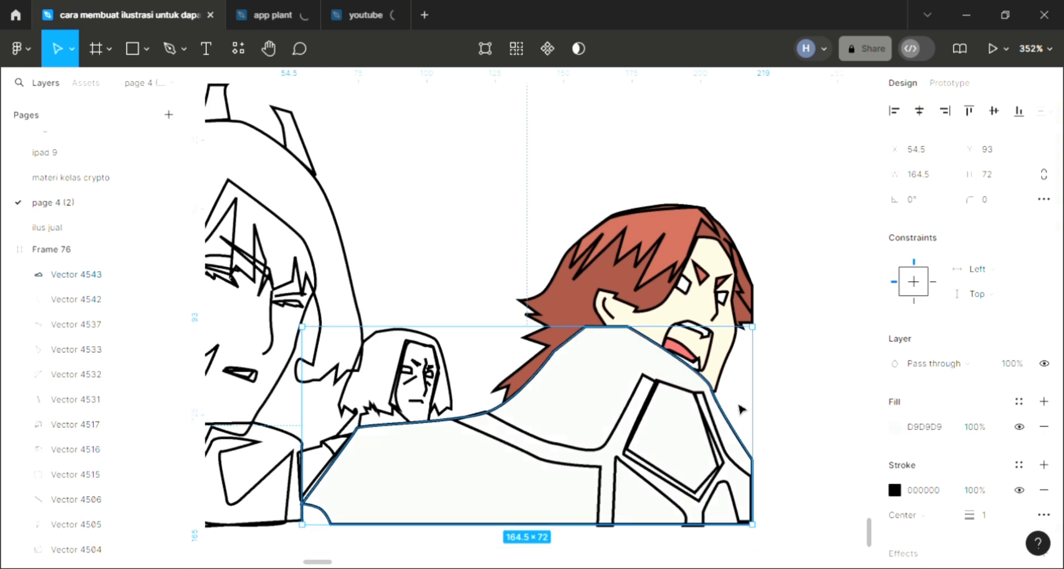
{"action": "key", "text": "ctrl+["}
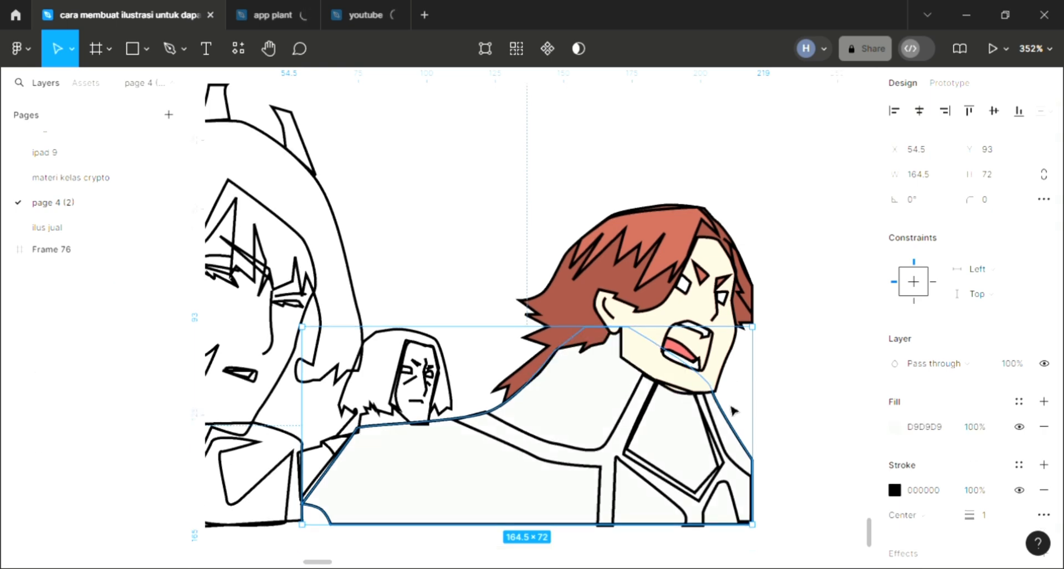
Change the body shape's fill to the dark brown sampled from the palette swatch
{"action": "scroll", "coordinate": [735, 411], "scroll_direction": "up", "scroll_amount": 1}
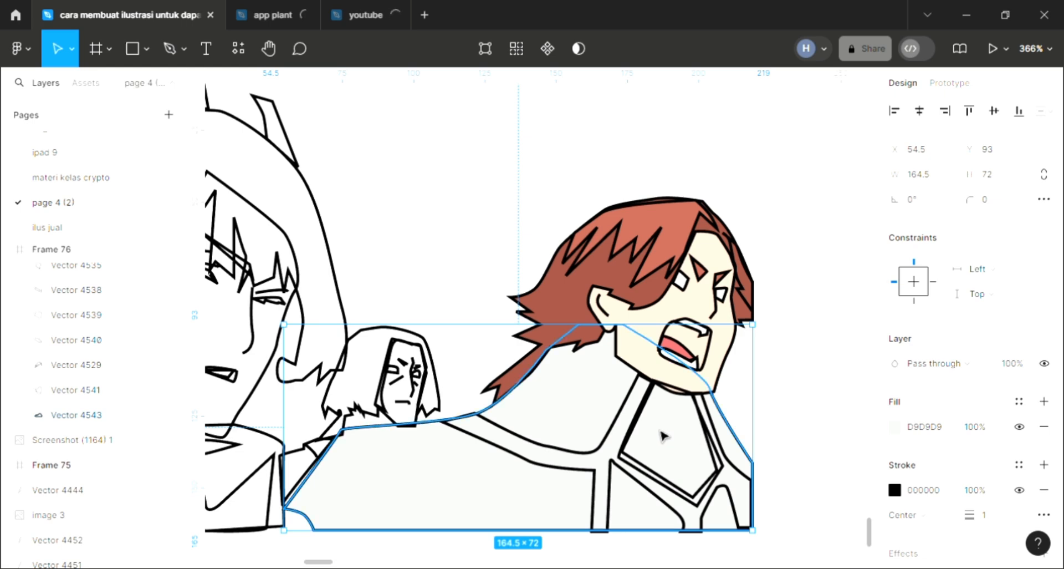
{"action": "scroll", "coordinate": [537, 415], "scroll_direction": "down", "scroll_amount": 3}
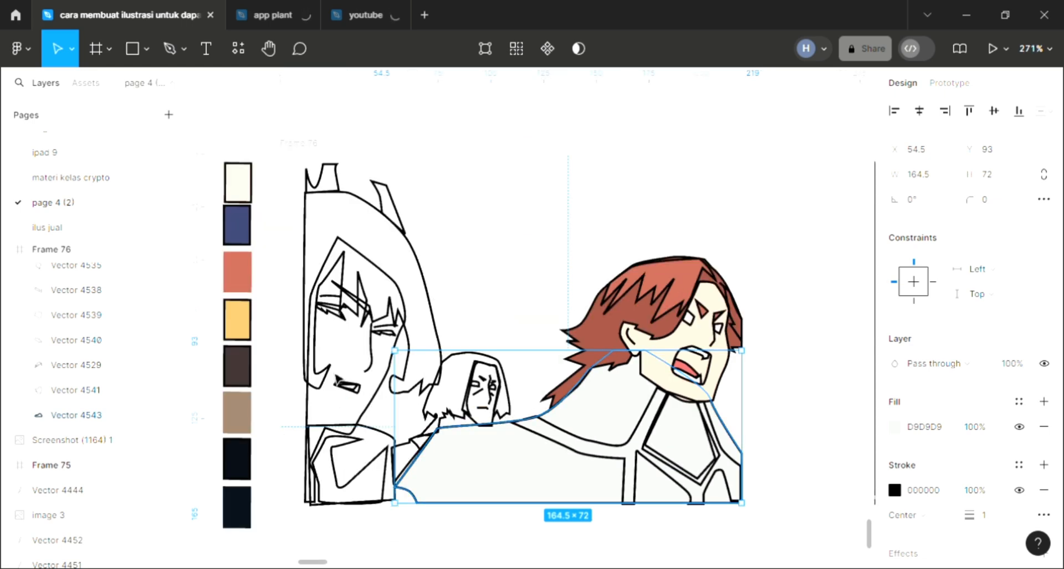
{"action": "left_click", "coordinate": [249, 381]}
{"action": "key", "text": "Escape"}
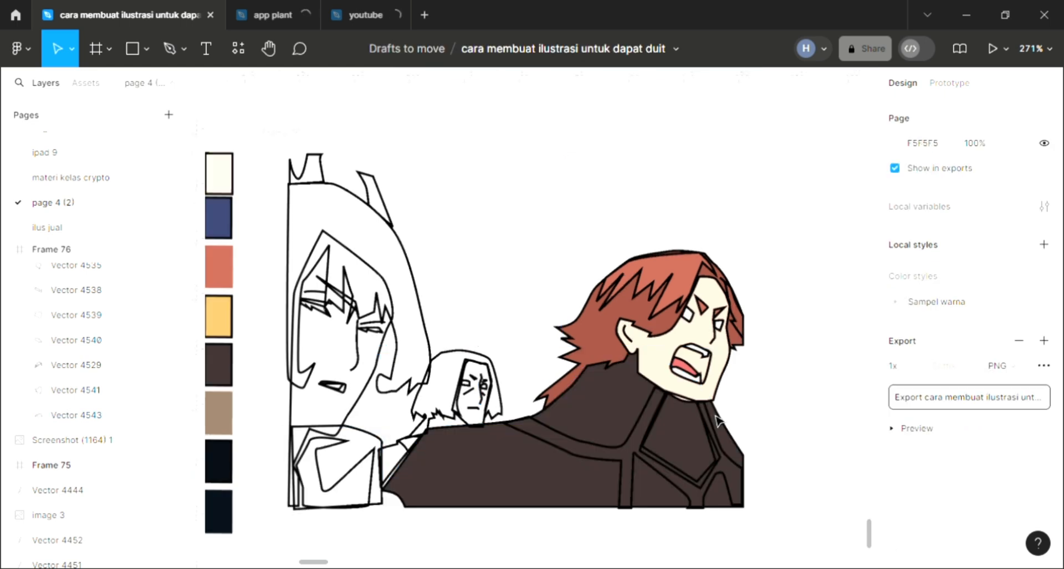
Fill the garment's trim bands with gold, E3B567, sampled from the palette
{"action": "scroll", "coordinate": [621, 438], "scroll_direction": "up", "scroll_amount": 2}
{"action": "scroll", "coordinate": [613, 454], "scroll_direction": "up", "scroll_amount": 1}
{"action": "left_click", "coordinate": [613, 455]}
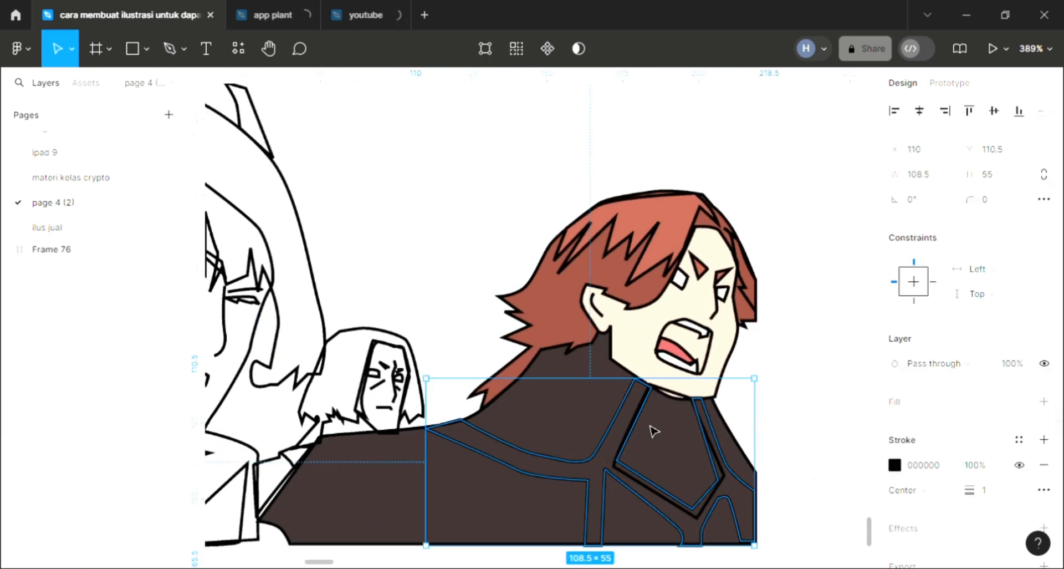
{"action": "scroll", "coordinate": [654, 431], "scroll_direction": "down", "scroll_amount": 2}
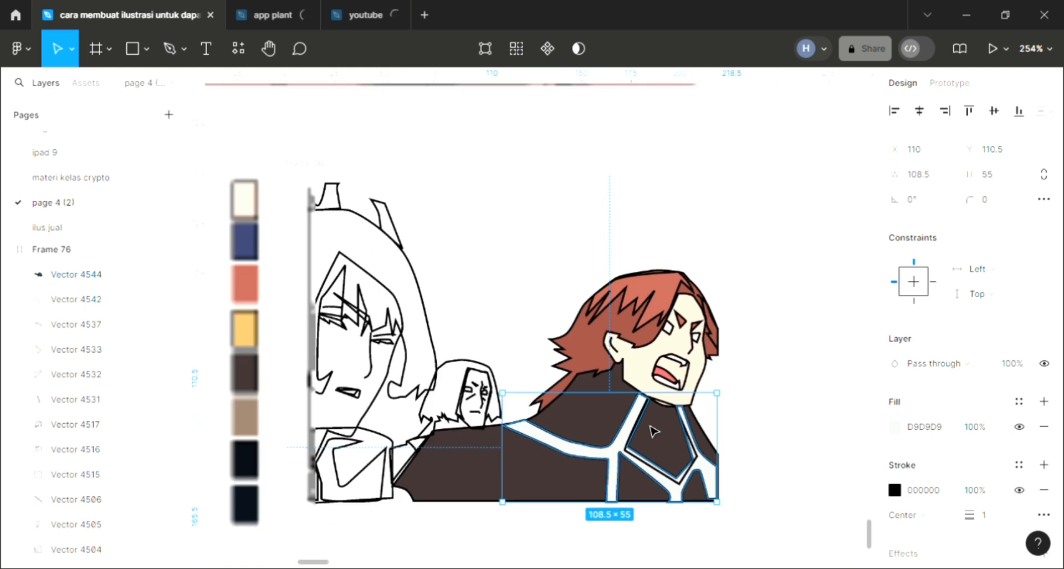
{"action": "scroll", "coordinate": [654, 431], "scroll_direction": "left", "scroll_amount": 3}
{"action": "key", "text": "i"}
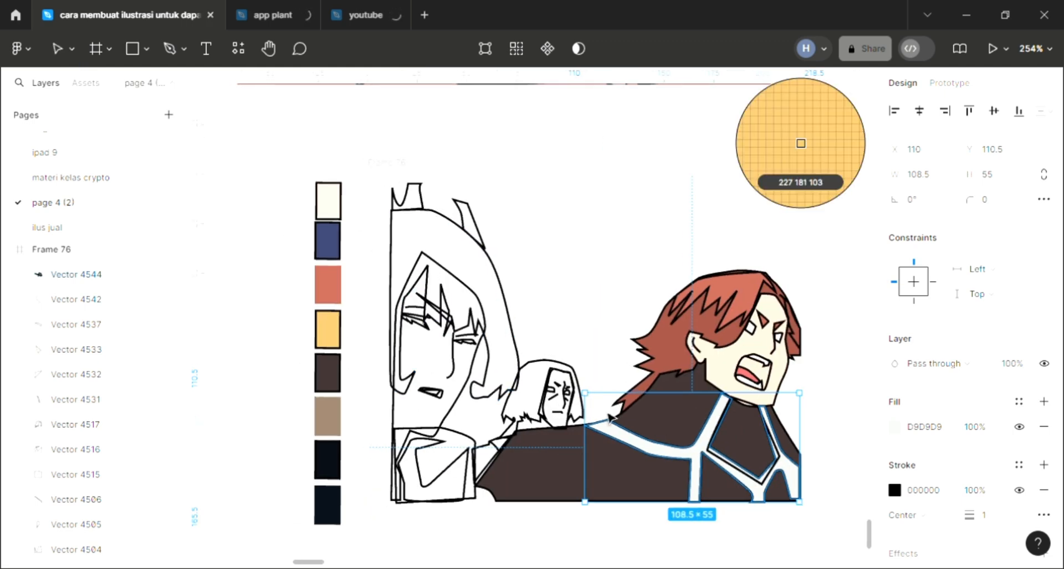
{"action": "left_click", "coordinate": [610, 417]}
{"action": "scroll", "coordinate": [619, 421], "scroll_direction": "right", "scroll_amount": 1}
{"action": "scroll", "coordinate": [626, 426], "scroll_direction": "right", "scroll_amount": 3}
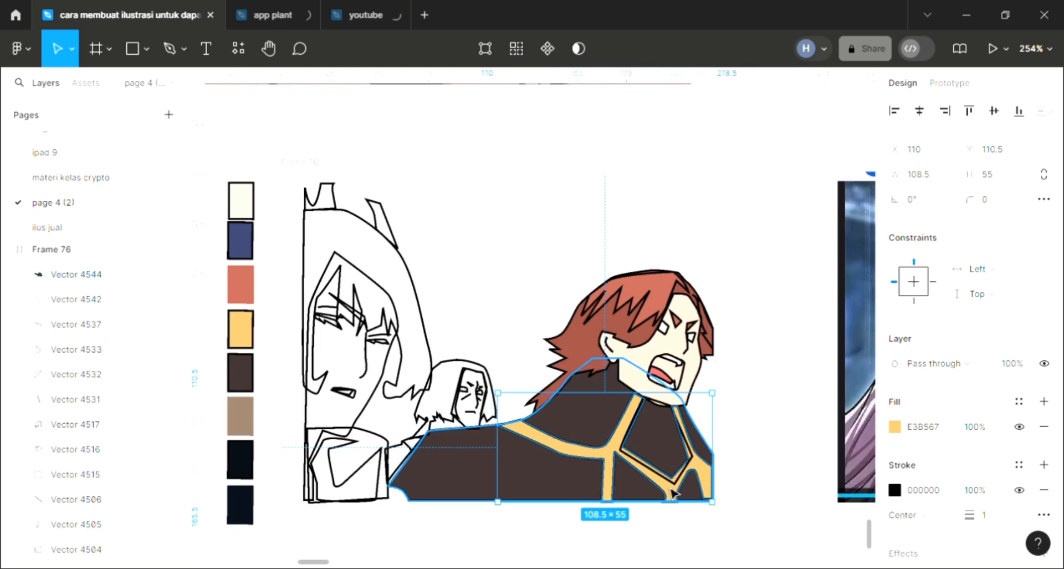
Fill the polygonal chest panel below the red-haired character's chin with sampled white, FFFFFF
{"action": "scroll", "coordinate": [675, 490], "scroll_direction": "up", "scroll_amount": 2}
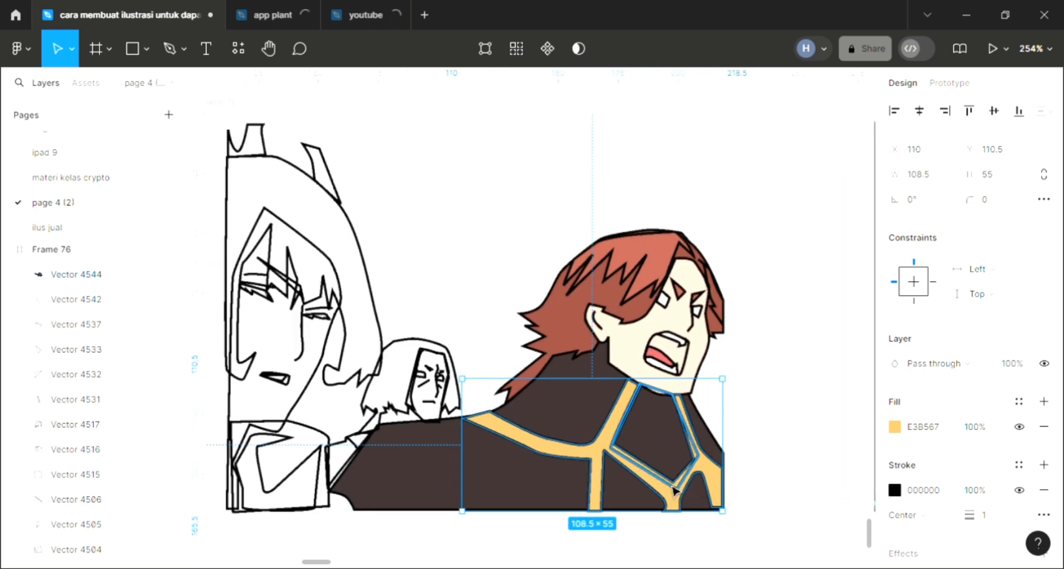
{"action": "left_click", "coordinate": [673, 487]}
{"action": "left_click", "coordinate": [1046, 404]}
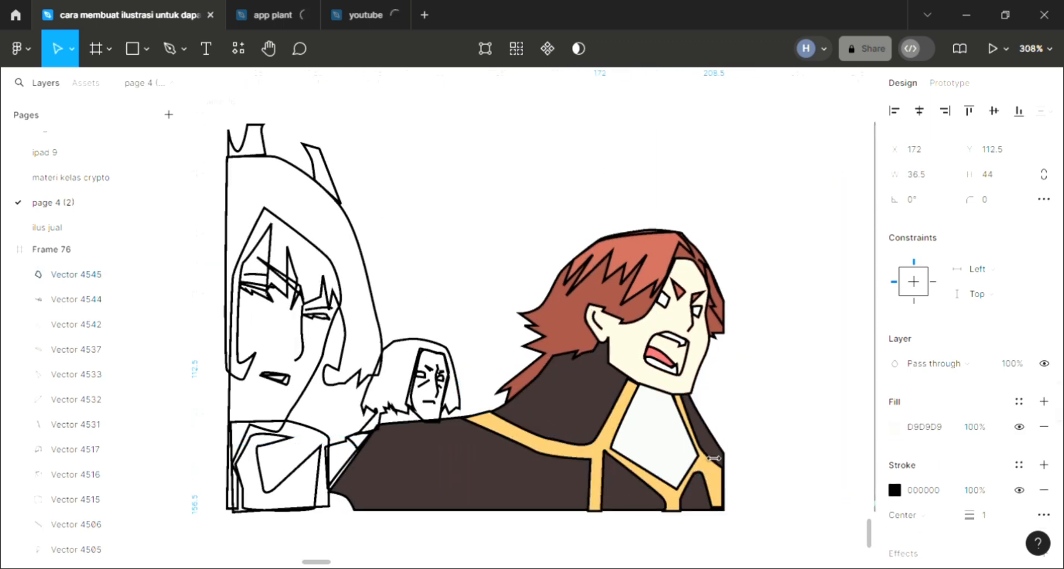
{"action": "key", "text": "i"}
{"action": "left_click", "coordinate": [738, 392]}
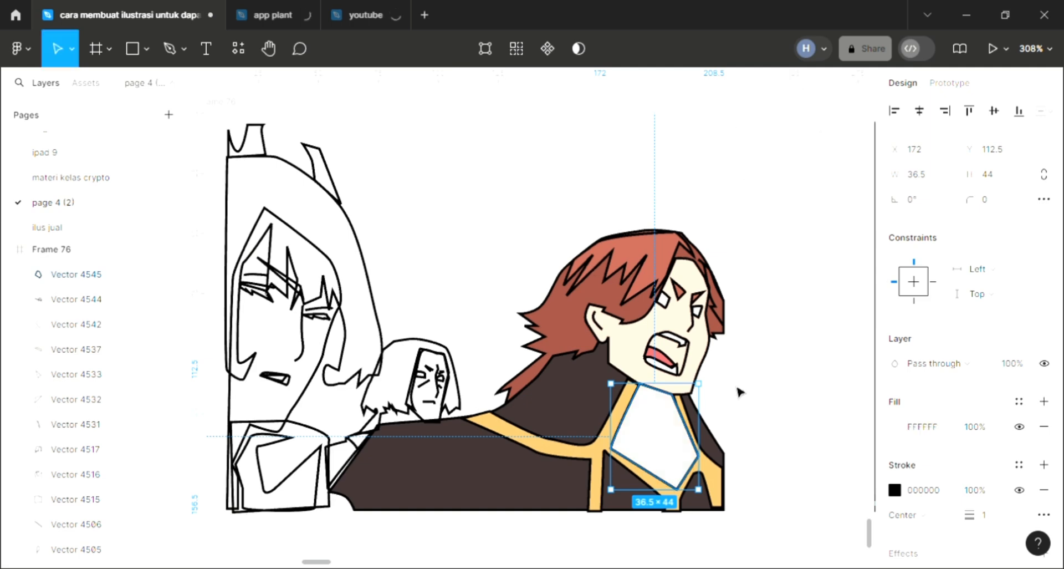
{"action": "left_click", "coordinate": [739, 392]}
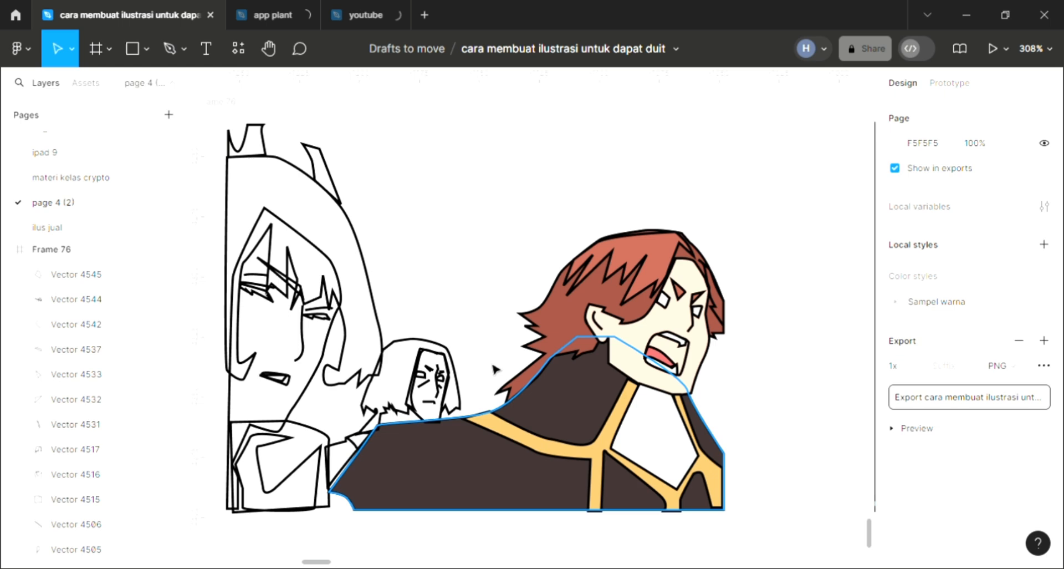
Draw a black pupil in the red-haired character's right-hand eye as a vertical Pen stroke about 1 px tall
{"action": "left_click", "coordinate": [166, 48]}
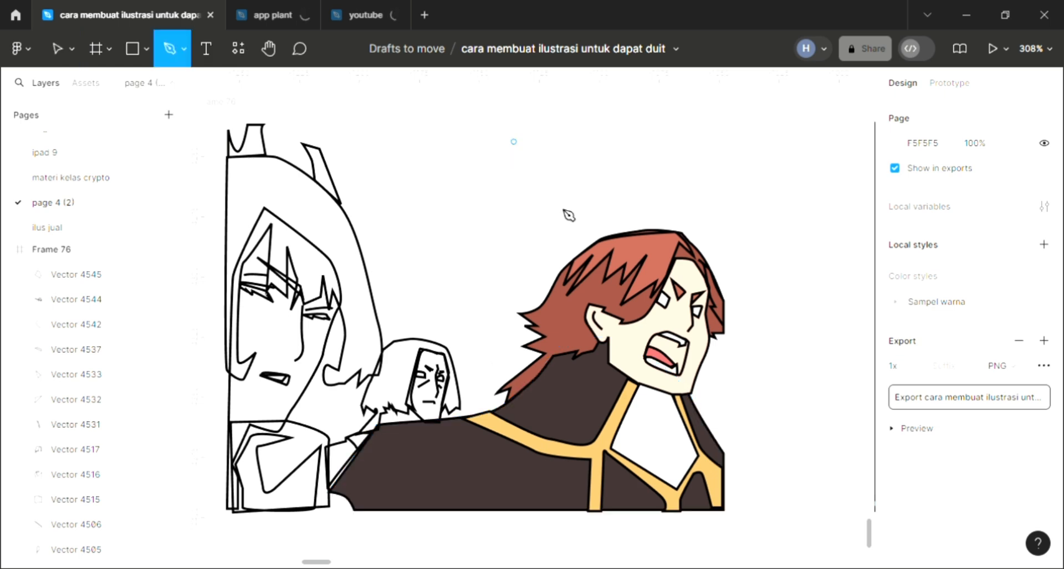
{"action": "scroll", "coordinate": [706, 322], "scroll_direction": "up", "scroll_amount": 10}
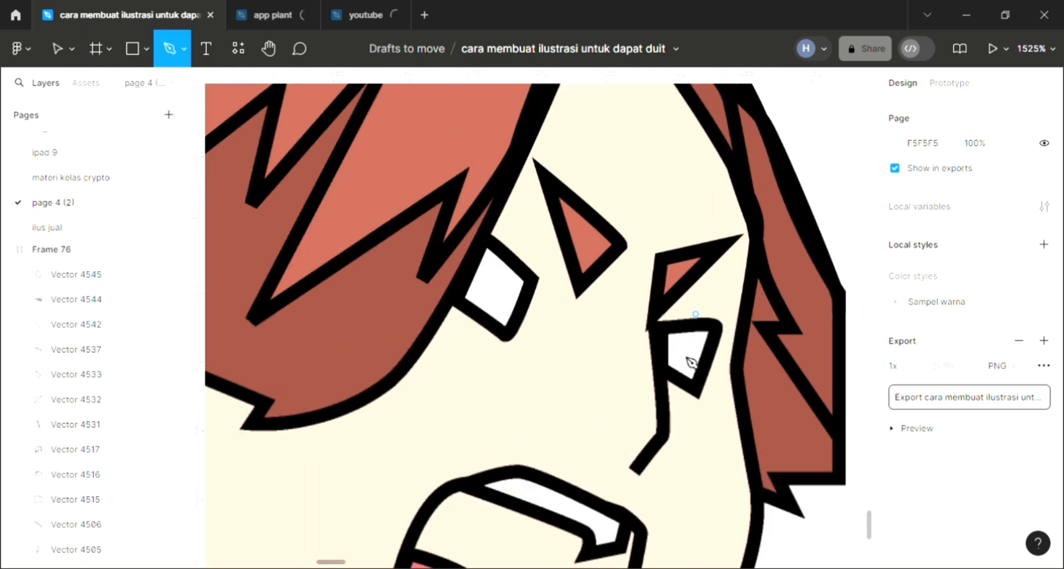
{"action": "scroll", "coordinate": [691, 362], "scroll_direction": "up", "scroll_amount": 3}
{"action": "left_click", "coordinate": [679, 353]}
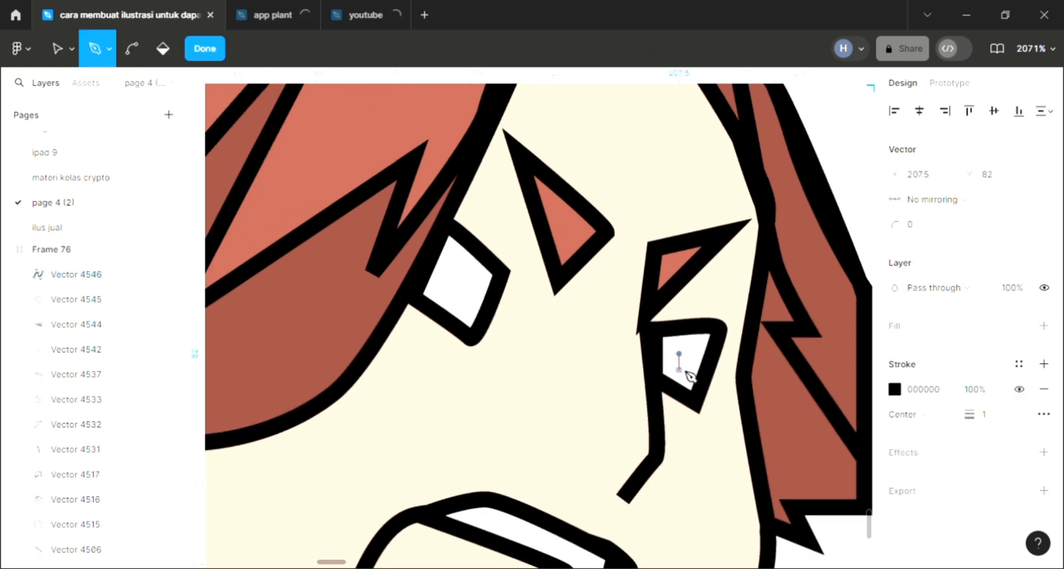
{"action": "left_click", "coordinate": [680, 366]}
{"action": "key", "text": "Escape"}
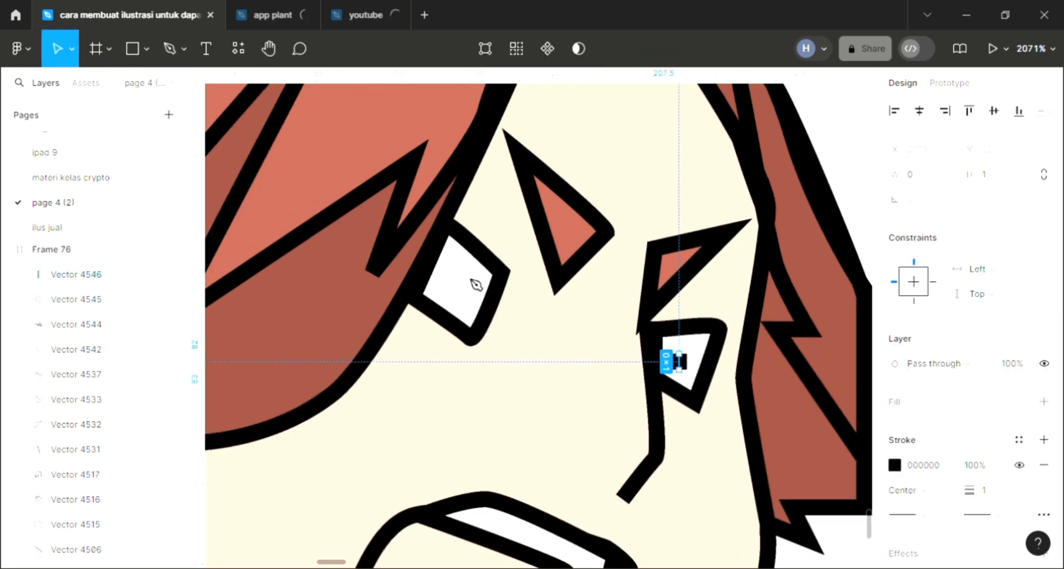
Draw a slightly slanted black pupil, about 0.5 × 1 px, in the left-hand eye with the Pen tool
{"action": "key", "text": "p"}
{"action": "left_click", "coordinate": [462, 273]}
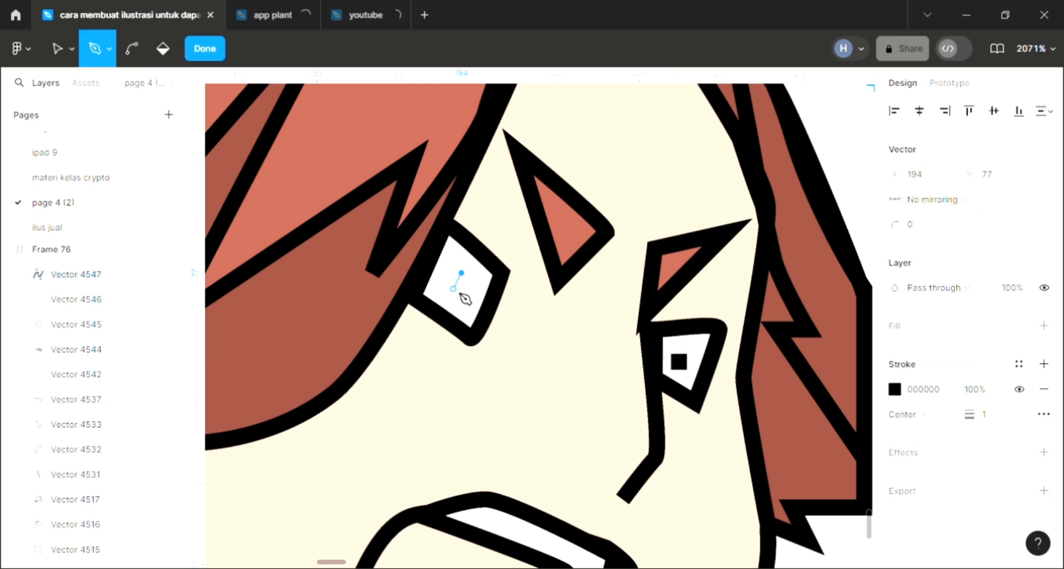
{"action": "left_click", "coordinate": [461, 292]}
{"action": "key", "text": "Escape"}
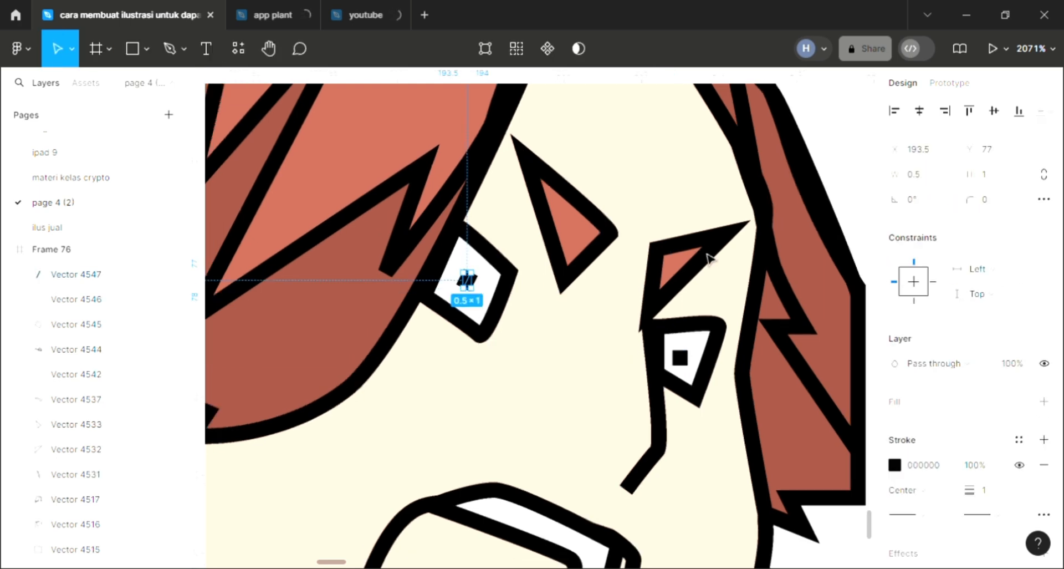
{"action": "key", "text": "shift+1"}
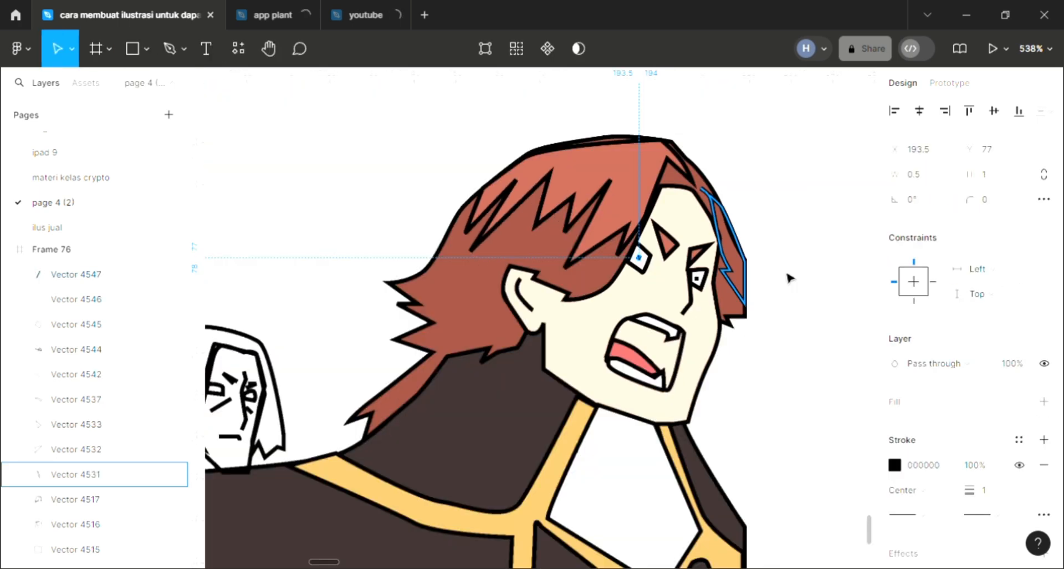
{"action": "left_click", "coordinate": [790, 277]}
Fill the small middle character's hair with the tan palette colour, 917A67
{"action": "scroll", "coordinate": [789, 277], "scroll_direction": "down", "scroll_amount": 1}
{"action": "scroll", "coordinate": [770, 289], "scroll_direction": "left", "scroll_amount": 3}
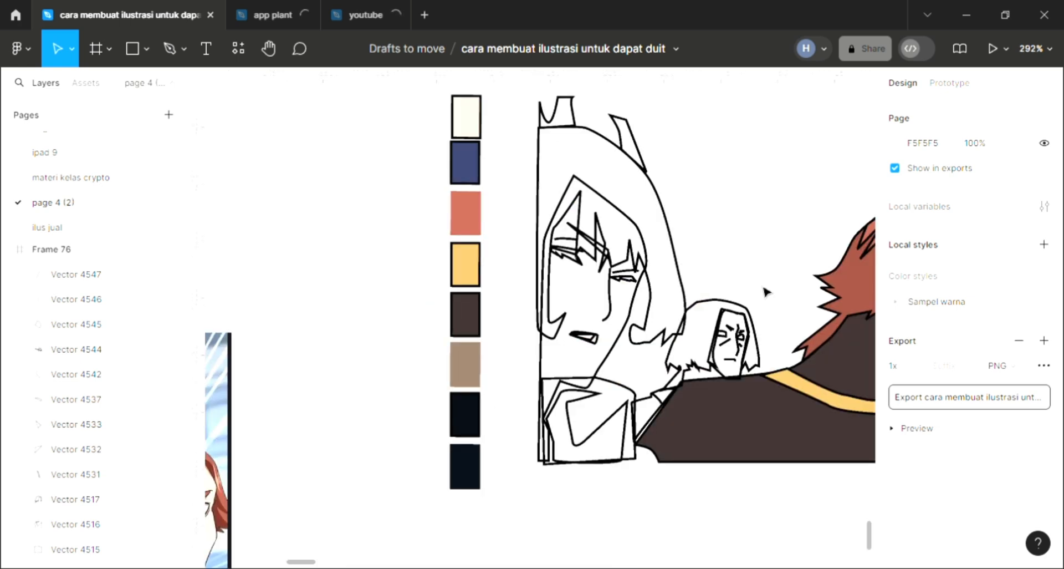
{"action": "scroll", "coordinate": [765, 291], "scroll_direction": "right", "scroll_amount": 3}
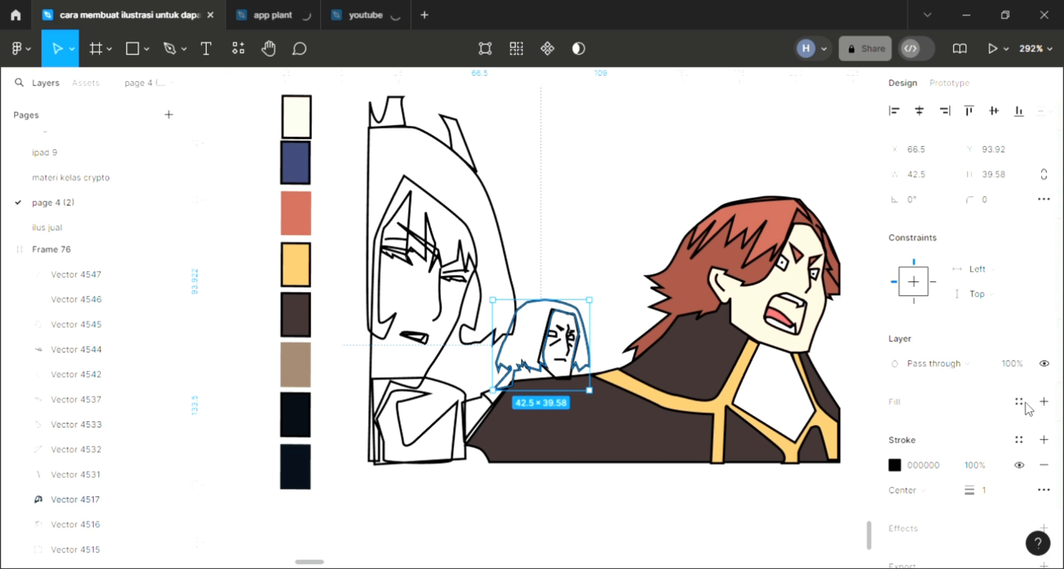
{"action": "left_click", "coordinate": [1044, 401]}
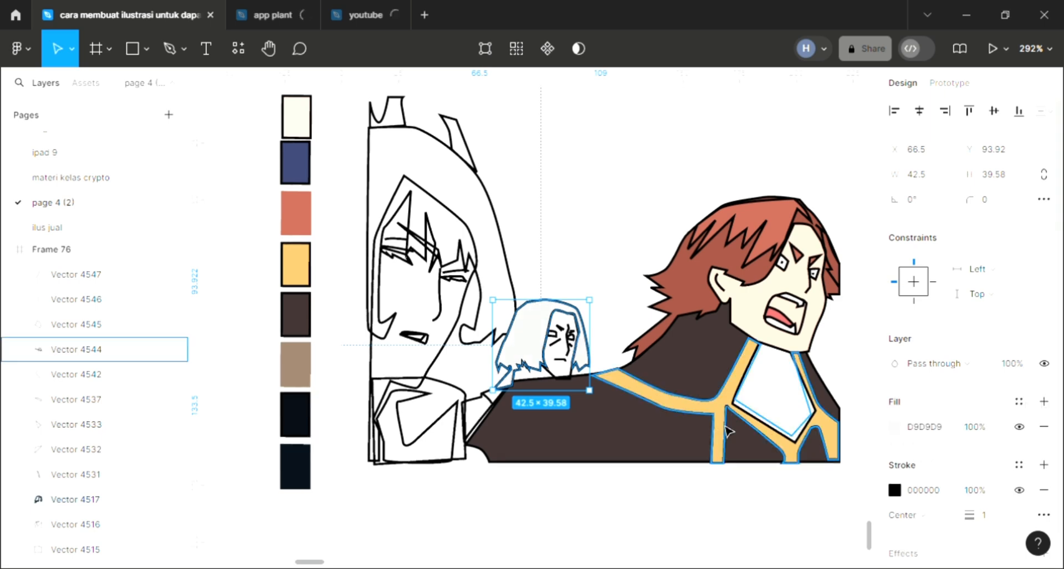
{"action": "key", "text": "i"}
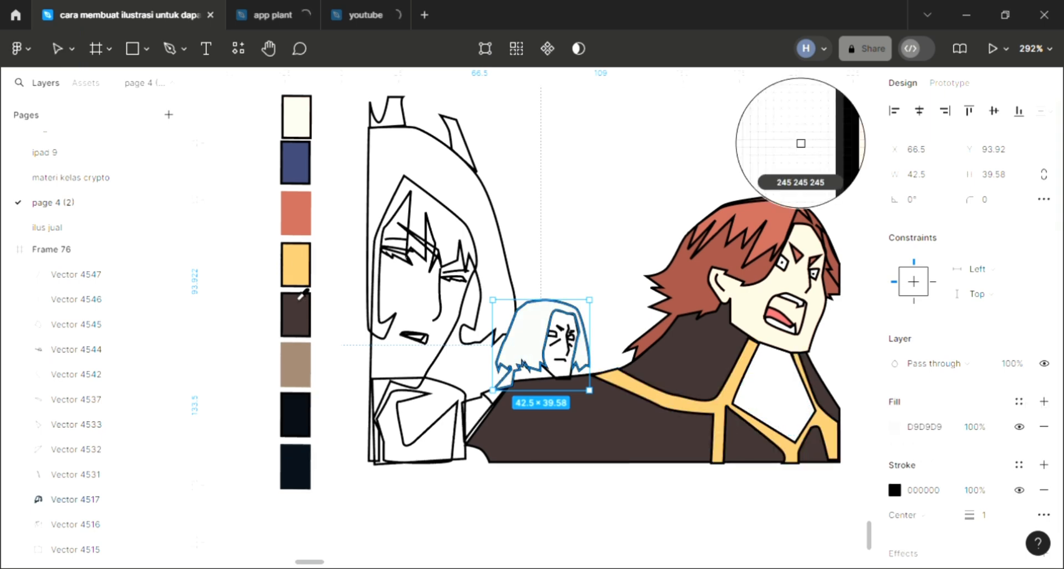
{"action": "left_click", "coordinate": [296, 364]}
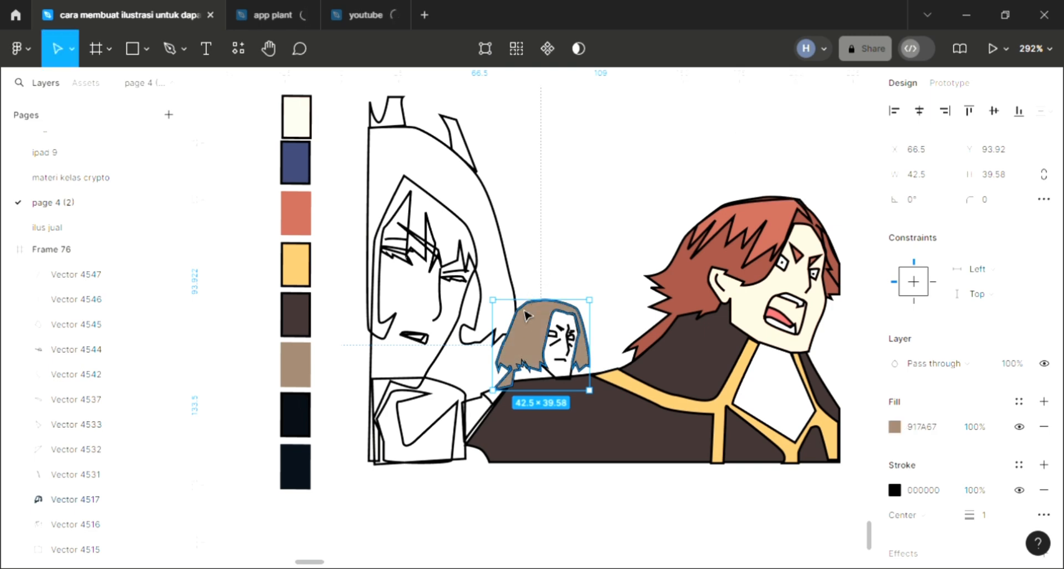
Fill the triangular shoulder piece below the small middle character's hair with yellow sampled from the neighbouring collar band
{"action": "key", "text": "Escape"}
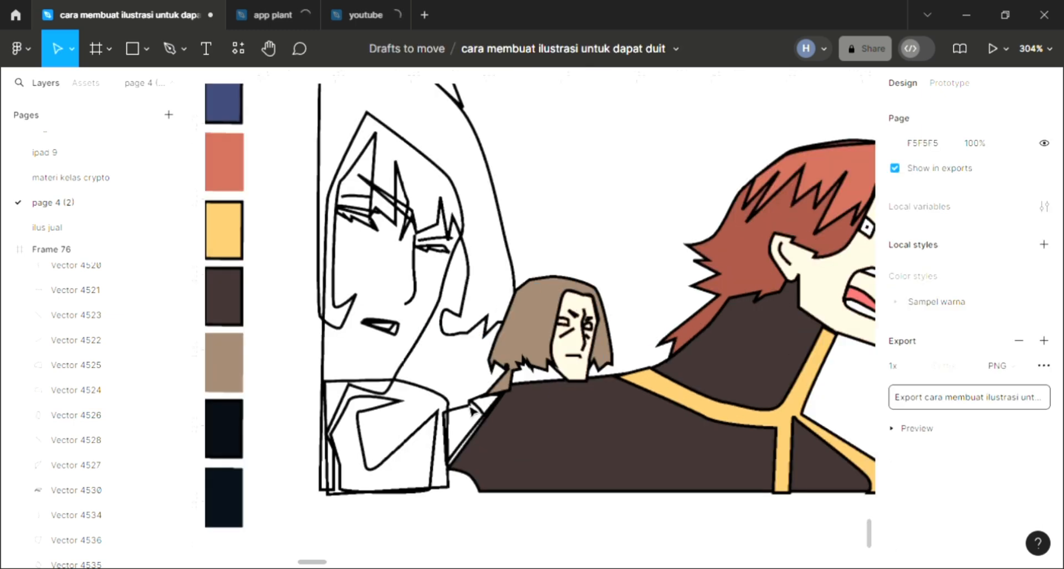
{"action": "scroll", "coordinate": [523, 404], "scroll_direction": "up", "scroll_amount": 3}
{"action": "left_click", "coordinate": [607, 410]}
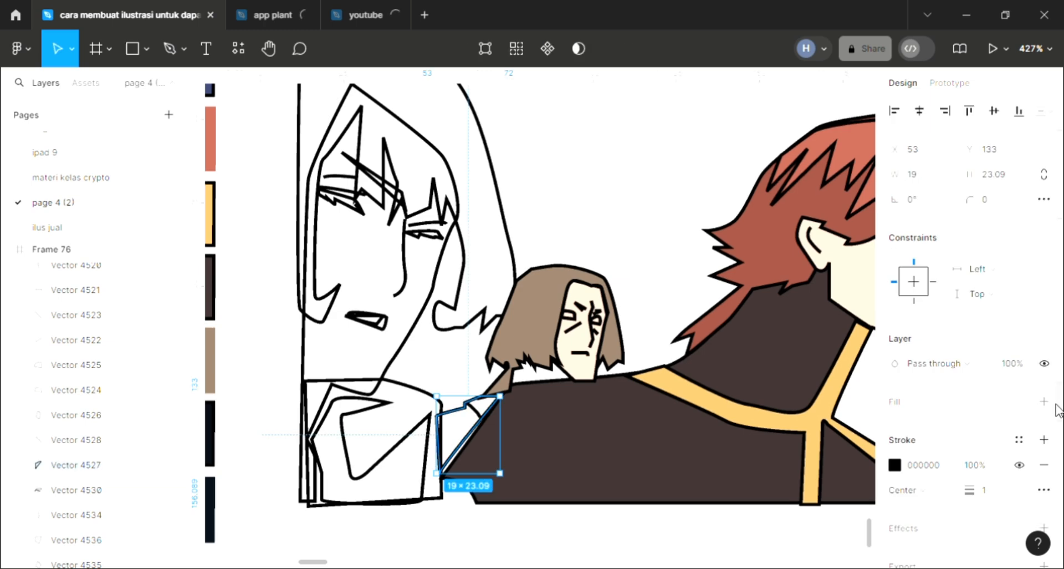
{"action": "left_click", "coordinate": [1044, 402]}
{"action": "scroll", "coordinate": [680, 403], "scroll_direction": "down", "scroll_amount": 2}
{"action": "key", "text": "i"}
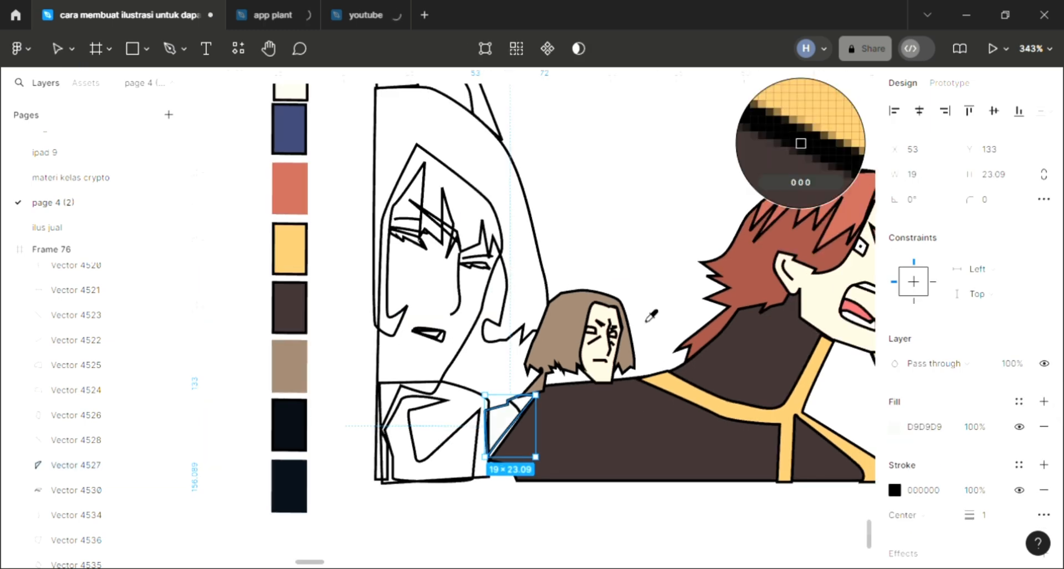
{"action": "left_click", "coordinate": [687, 395]}
{"action": "key", "text": "Escape"}
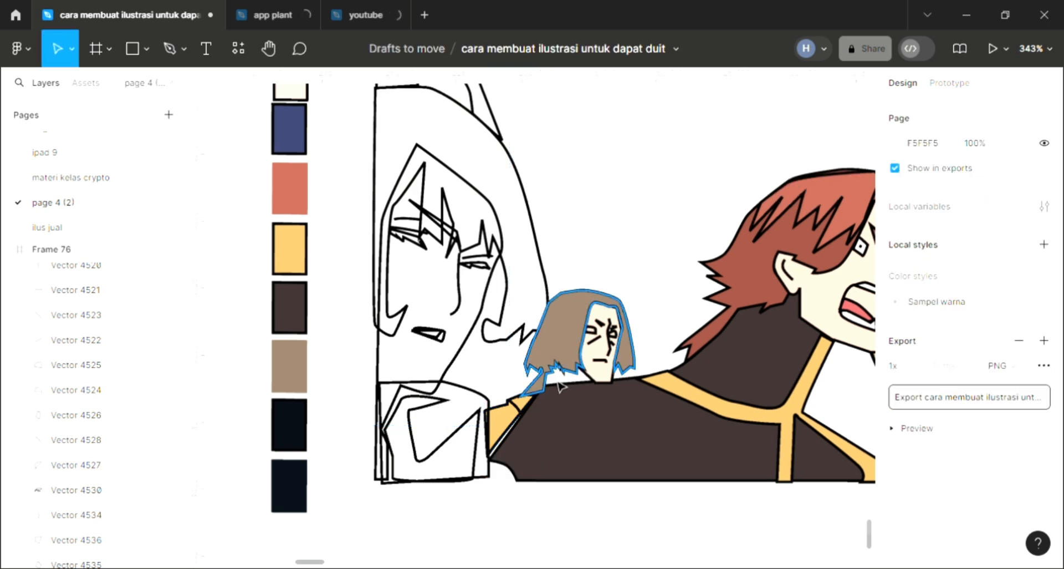
{"action": "left_click", "coordinate": [598, 385]}
{"action": "left_click", "coordinate": [600, 378]}
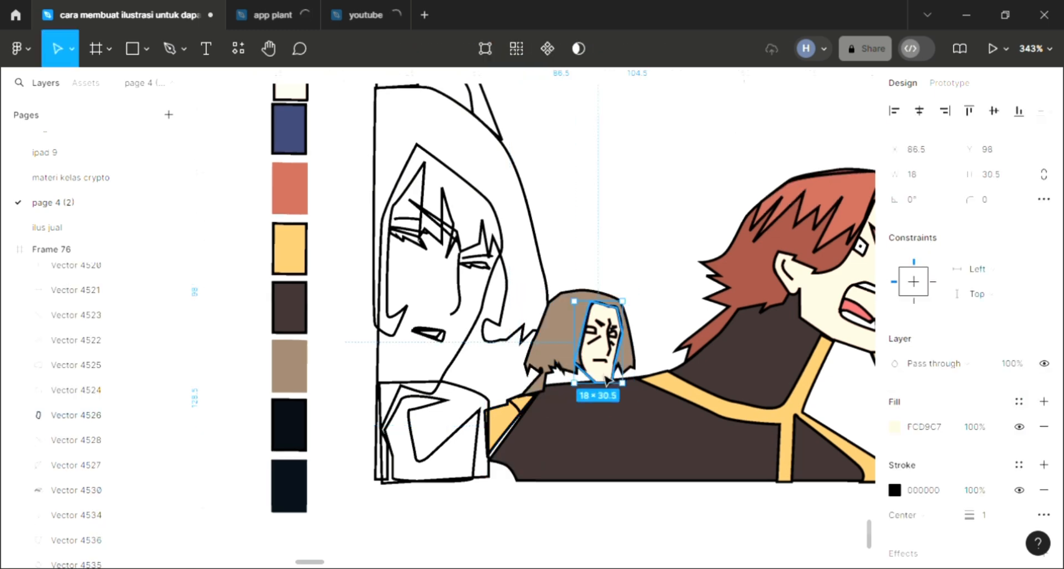
{"action": "left_click", "coordinate": [669, 323]}
{"action": "scroll", "coordinate": [677, 309], "scroll_direction": "up", "scroll_amount": 1}
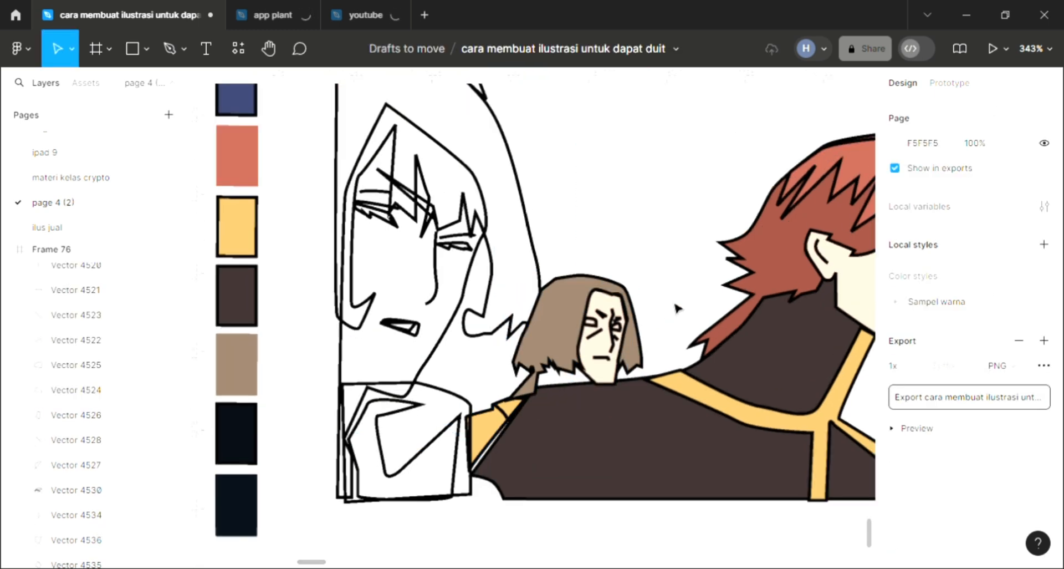
Draw a closed neck shape about 21 × 10 px with the Pen tool under the middle character's hair and chin
{"action": "left_click", "coordinate": [171, 48]}
{"action": "left_click", "coordinate": [512, 280]}
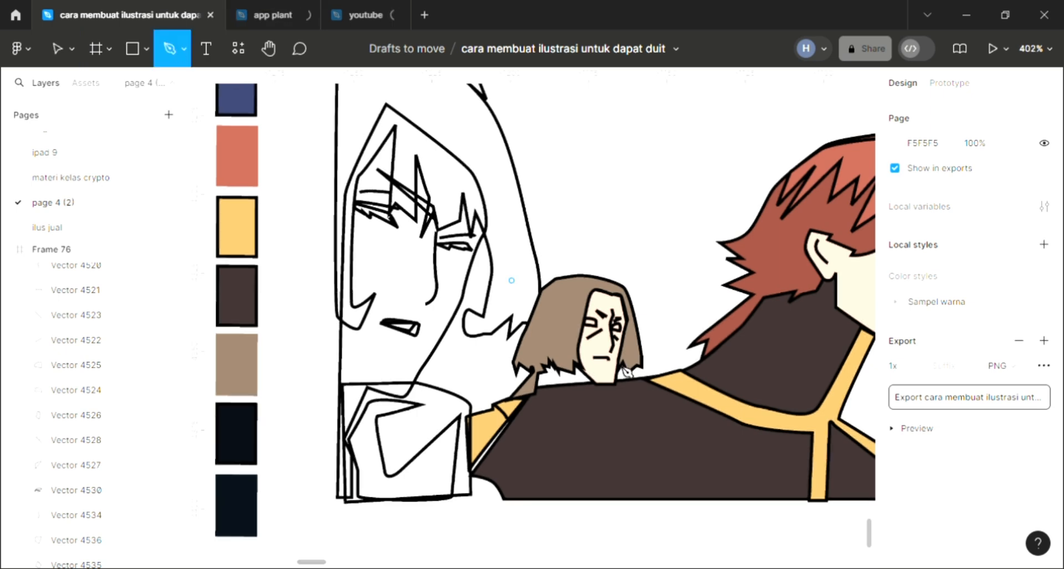
{"action": "scroll", "coordinate": [636, 376], "scroll_direction": "up", "scroll_amount": 5}
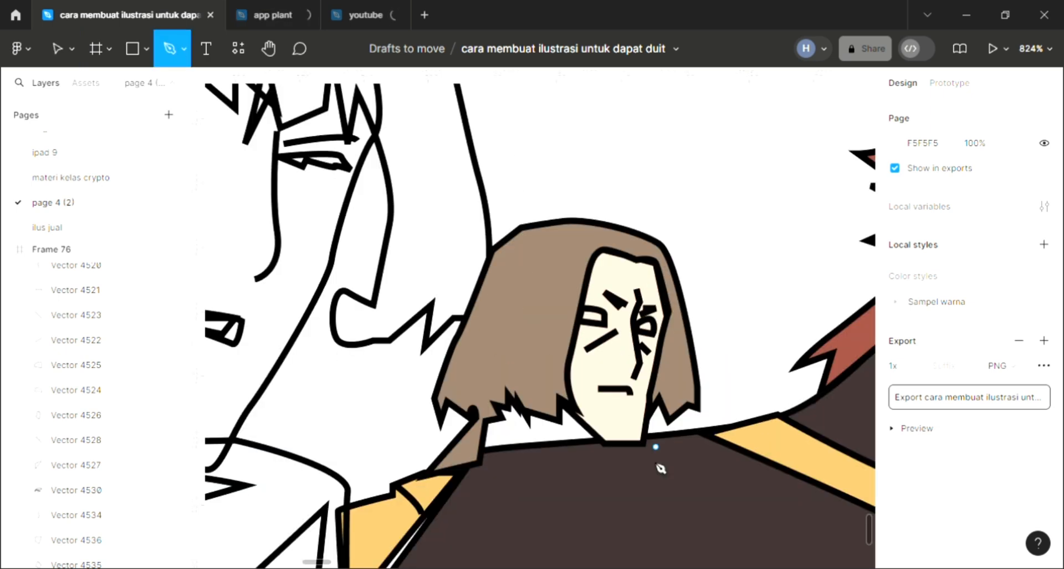
{"action": "left_click", "coordinate": [483, 395]}
{"action": "left_click_drag", "start_coordinate": [620, 442], "coordinate": [490, 456]}
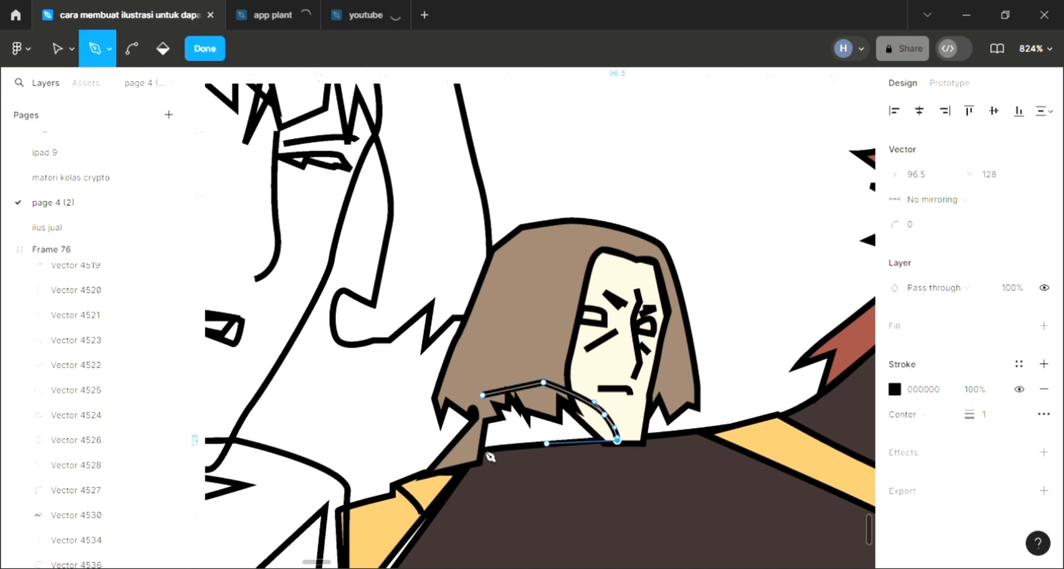
{"action": "left_click", "coordinate": [482, 446]}
{"action": "left_click", "coordinate": [482, 394]}
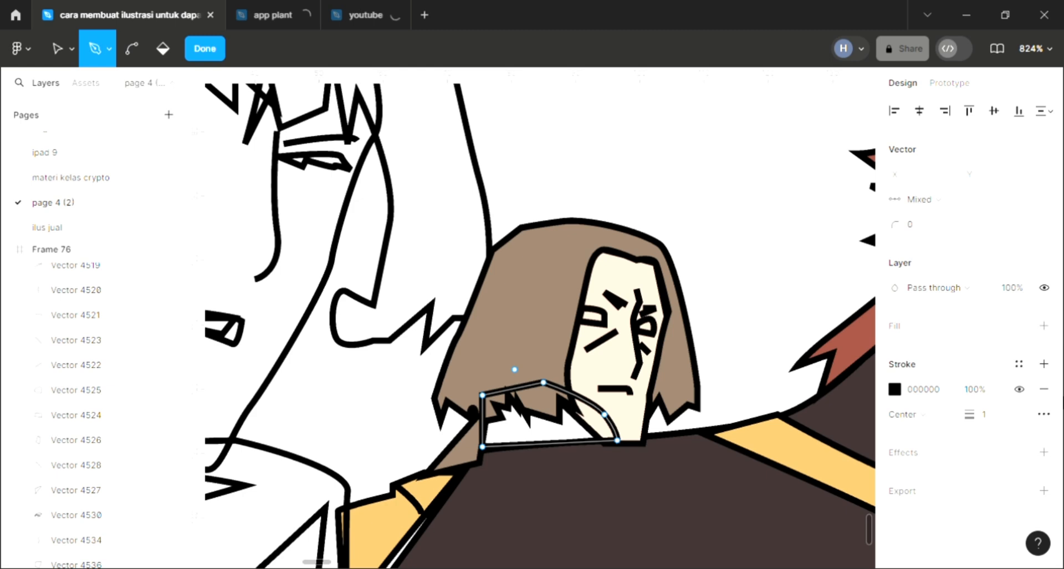
{"action": "key", "text": "Escape"}
Send the new neck shape behind the hair and face and fill it with dark brown sampled from the jacket
{"action": "scroll", "coordinate": [646, 431], "scroll_direction": "down", "scroll_amount": 5}
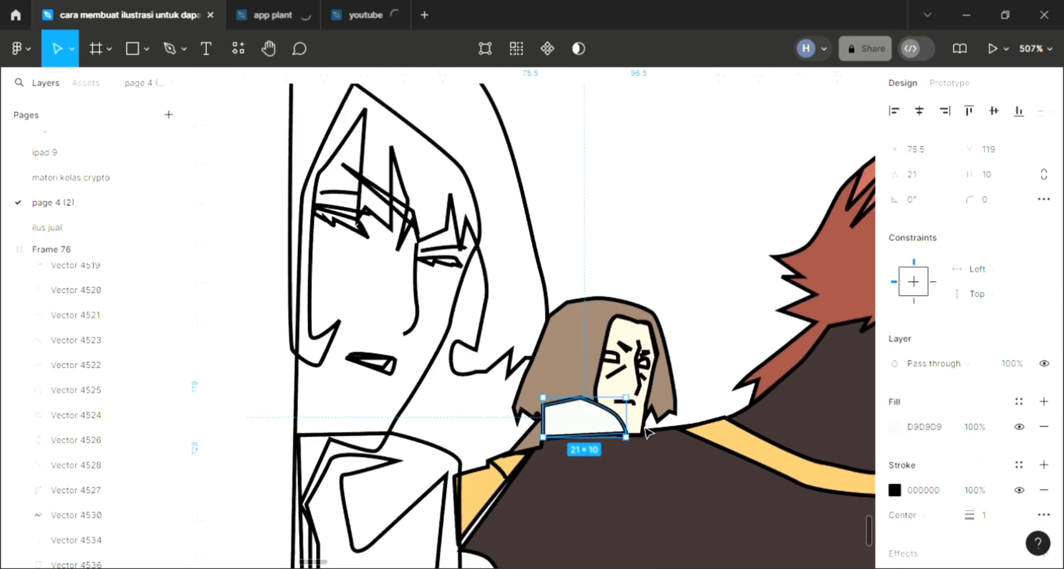
{"action": "key", "text": "["}
{"action": "scroll", "coordinate": [648, 431], "scroll_direction": "down", "scroll_amount": 1}
{"action": "scroll", "coordinate": [648, 431], "scroll_direction": "right", "scroll_amount": 1}
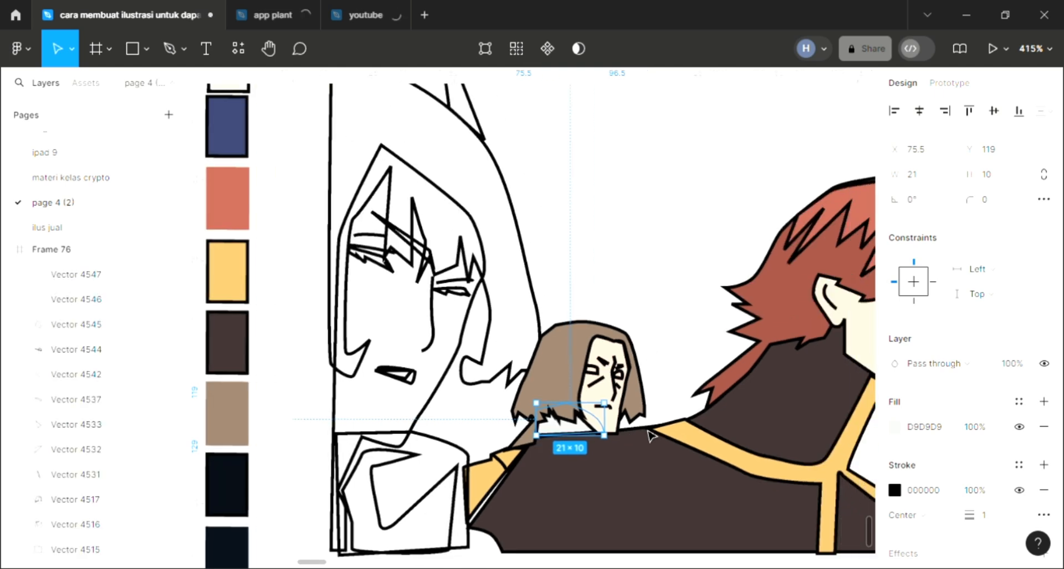
{"action": "scroll", "coordinate": [652, 435], "scroll_direction": "down", "scroll_amount": 1}
{"action": "key", "text": "i"}
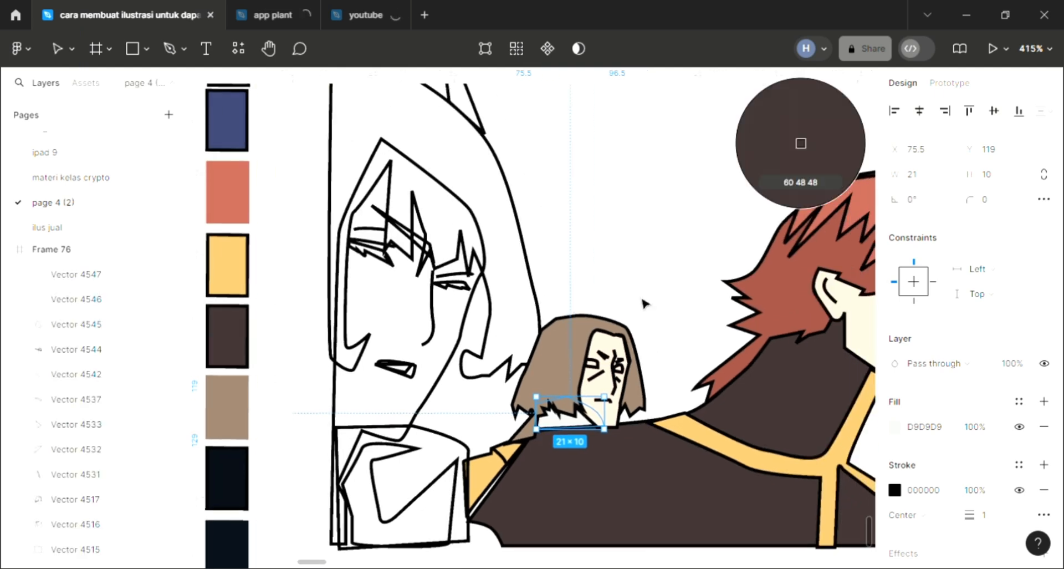
{"action": "left_click", "coordinate": [642, 300]}
{"action": "left_click", "coordinate": [642, 314]}
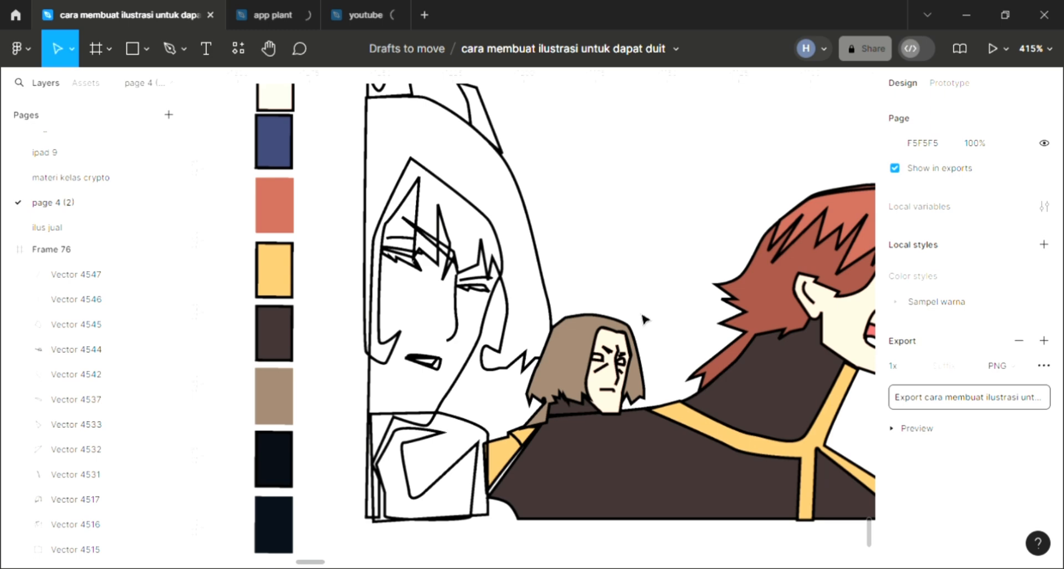
Fill both of the middle character's eyes with sampled white, FFFFFF
{"action": "scroll", "coordinate": [643, 319], "scroll_direction": "down", "scroll_amount": 2}
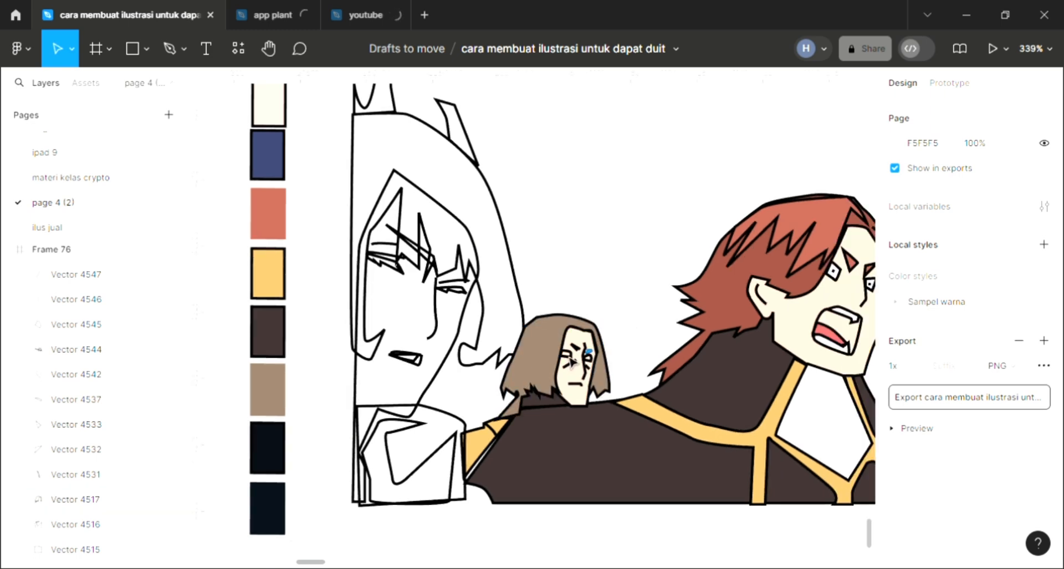
{"action": "left_click", "coordinate": [548, 355]}
{"action": "scroll", "coordinate": [546, 352], "scroll_direction": "up", "scroll_amount": 1}
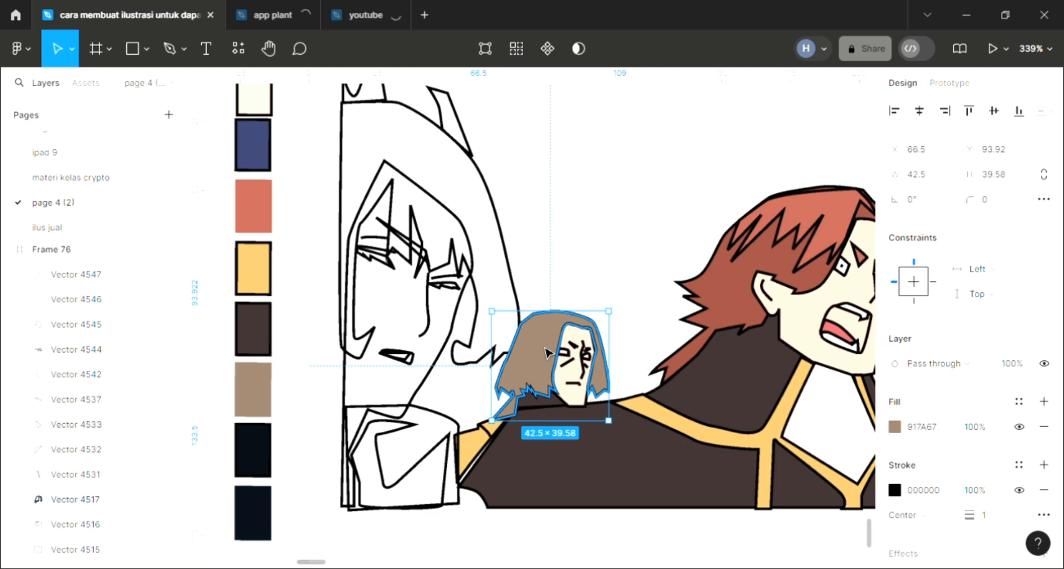
{"action": "key", "text": "shift+2"}
{"action": "left_click", "coordinate": [555, 281]}
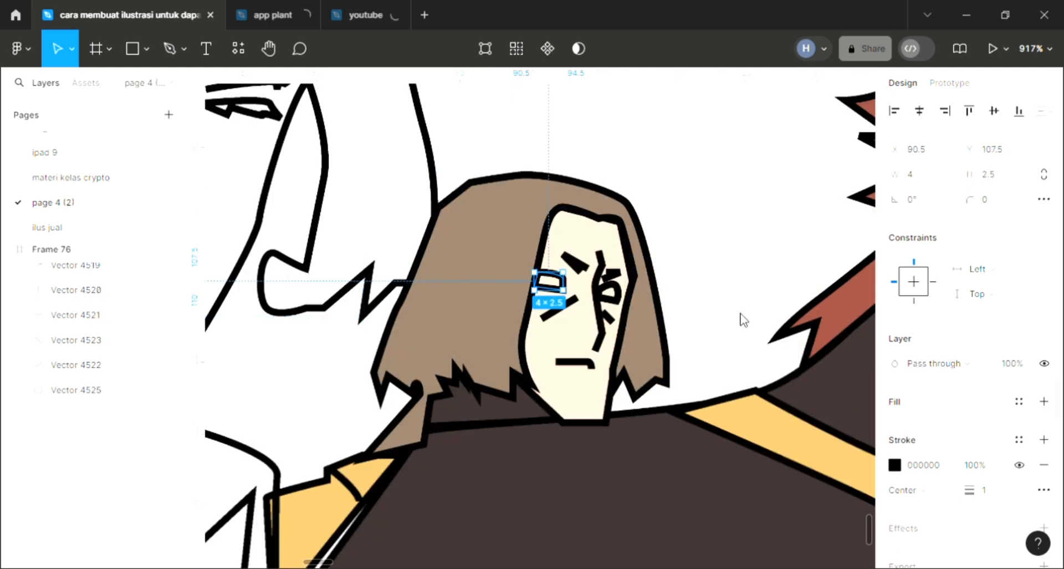
{"action": "left_click", "coordinate": [681, 189]}
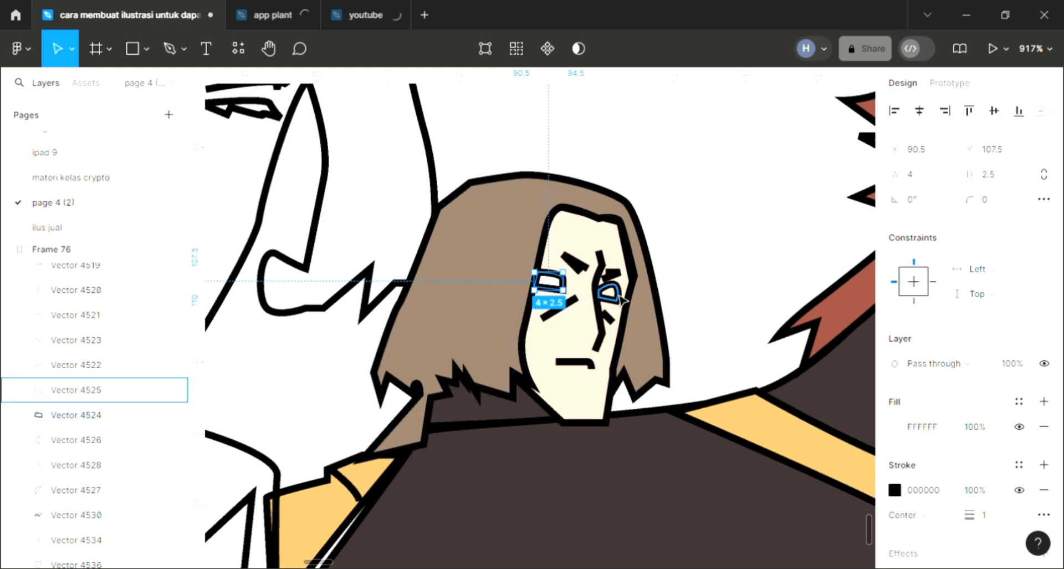
{"action": "left_click", "coordinate": [621, 298]}
{"action": "key", "text": "i"}
{"action": "left_click", "coordinate": [751, 238]}
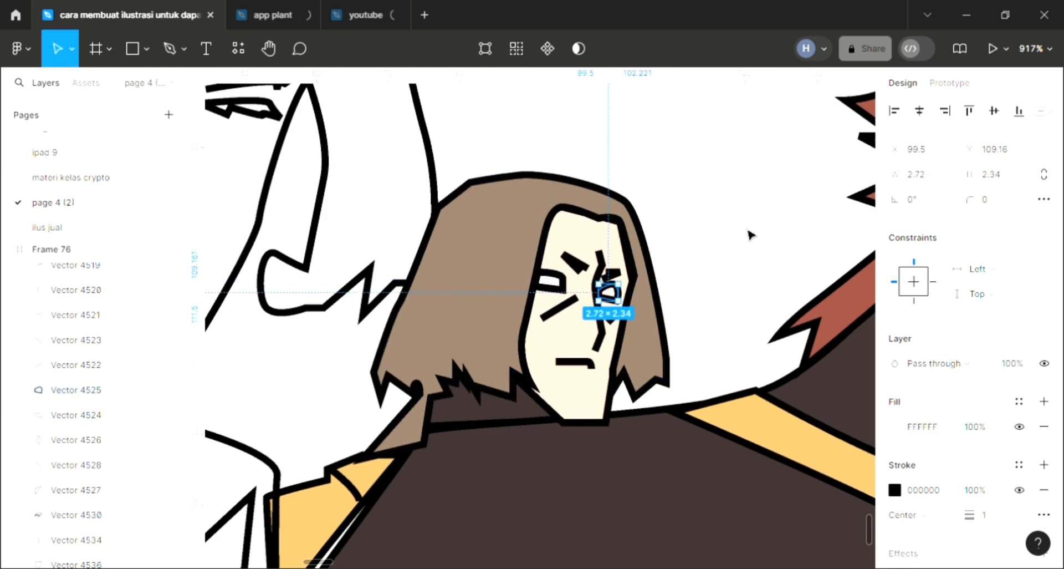
{"action": "left_click", "coordinate": [728, 336]}
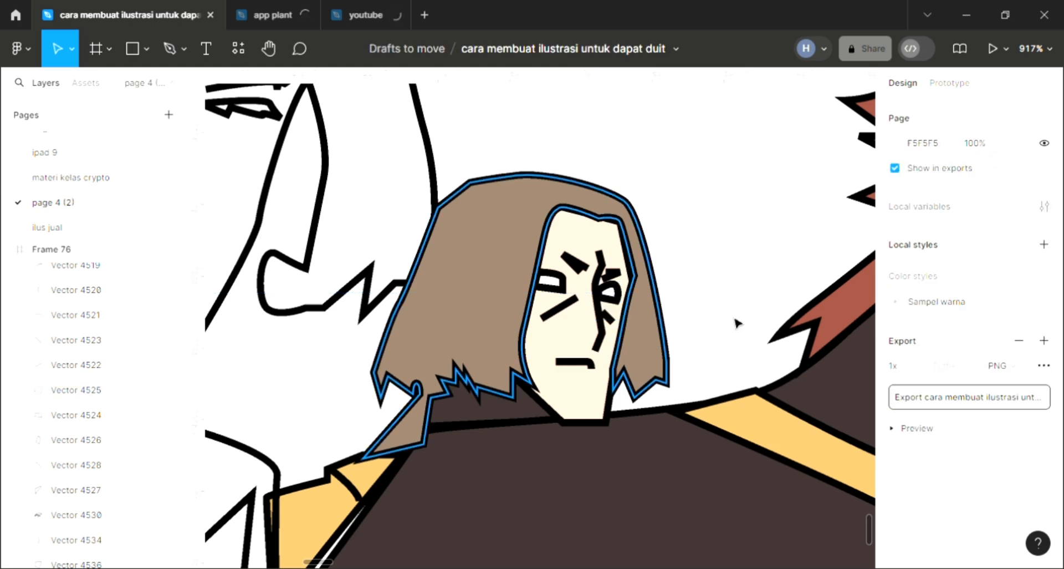
Fill the large left-hand character's hair with the blue palette colour, 39426C
{"action": "scroll", "coordinate": [737, 323], "scroll_direction": "down", "scroll_amount": 5}
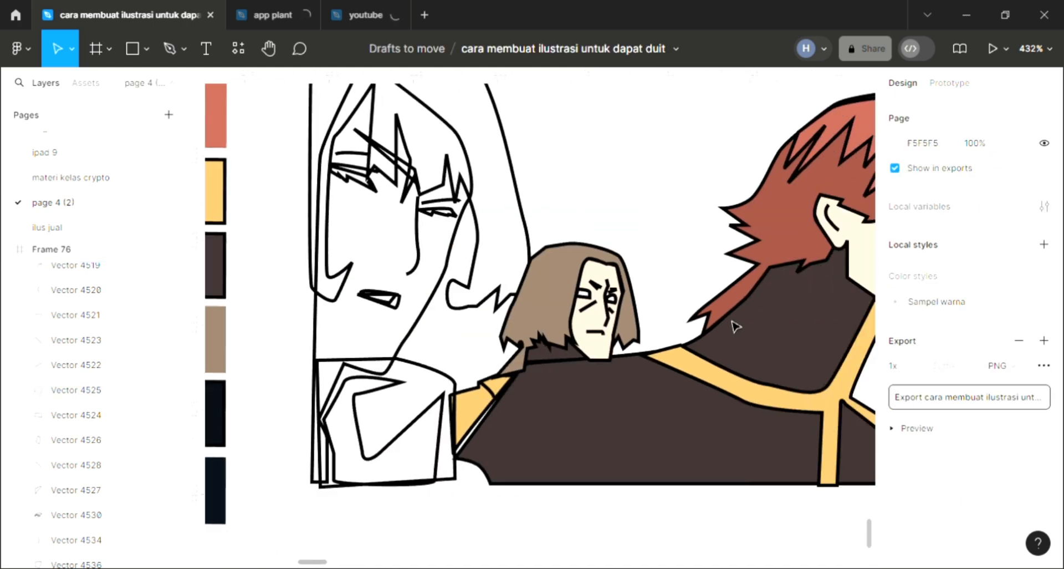
{"action": "scroll", "coordinate": [735, 326], "scroll_direction": "down", "scroll_amount": 3}
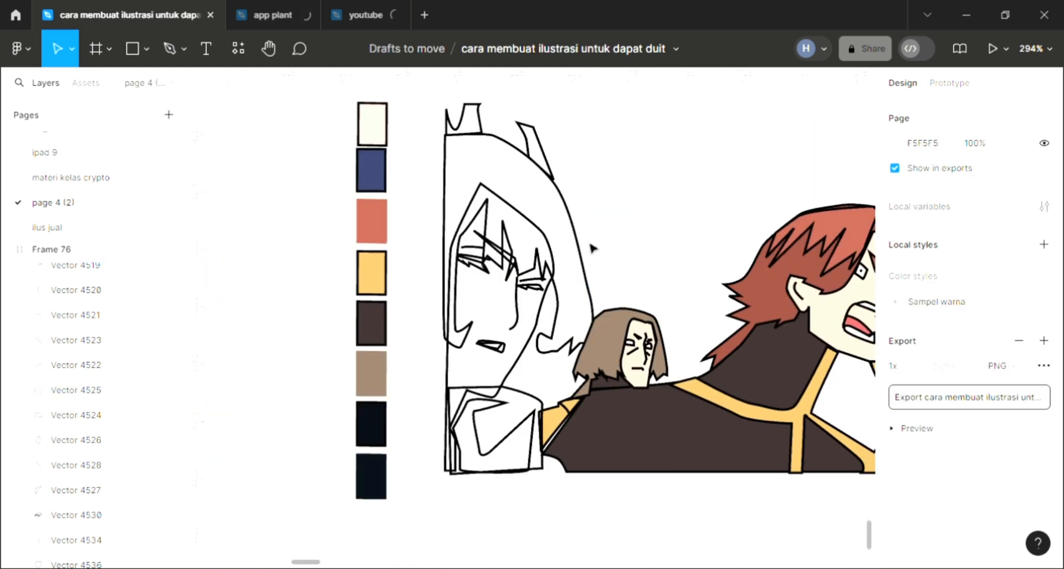
{"action": "left_click", "coordinate": [528, 158]}
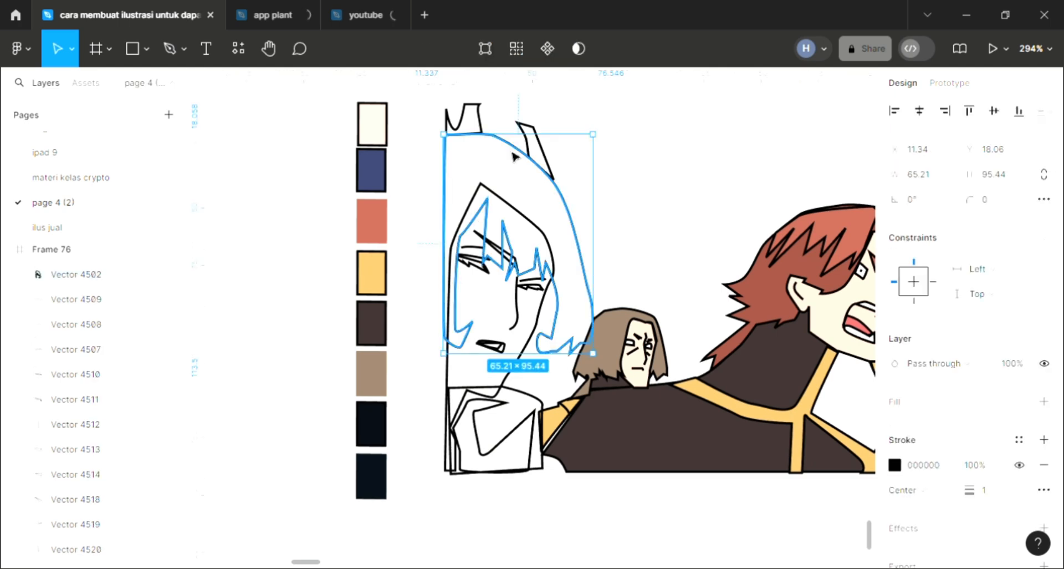
{"action": "left_click", "coordinate": [1044, 401]}
{"action": "scroll", "coordinate": [703, 376], "scroll_direction": "right", "scroll_amount": 3}
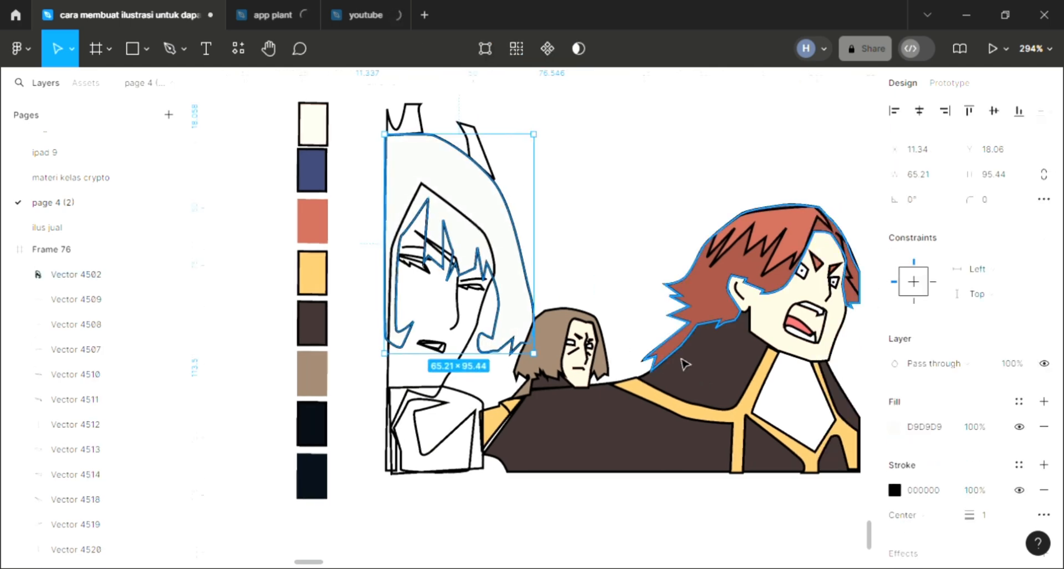
{"action": "scroll", "coordinate": [610, 333], "scroll_direction": "up", "scroll_amount": 1}
{"action": "key", "text": "i"}
{"action": "left_click", "coordinate": [321, 209]}
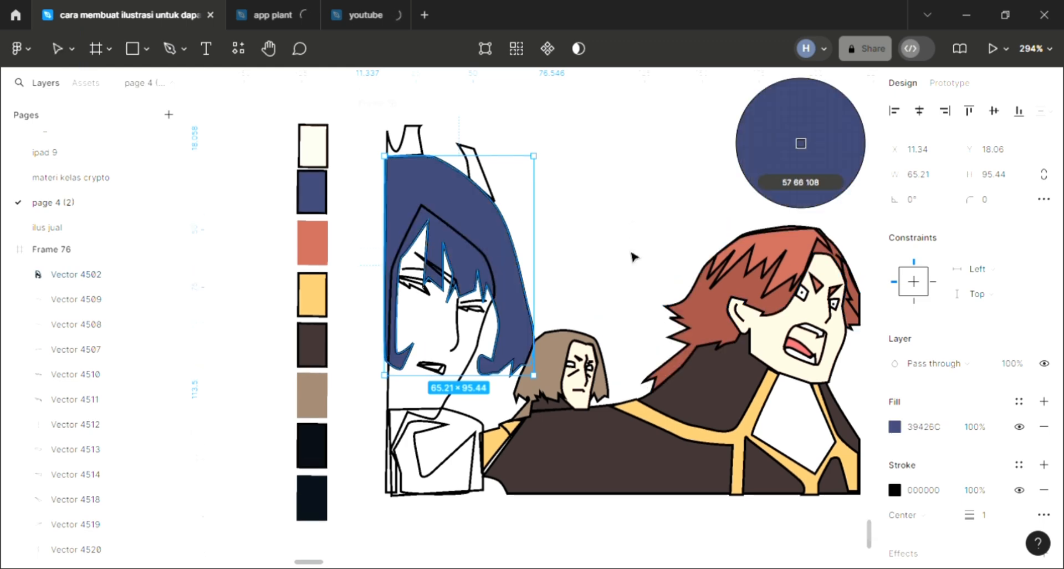
{"action": "key", "text": "Escape"}
{"action": "key", "text": "Escape"}
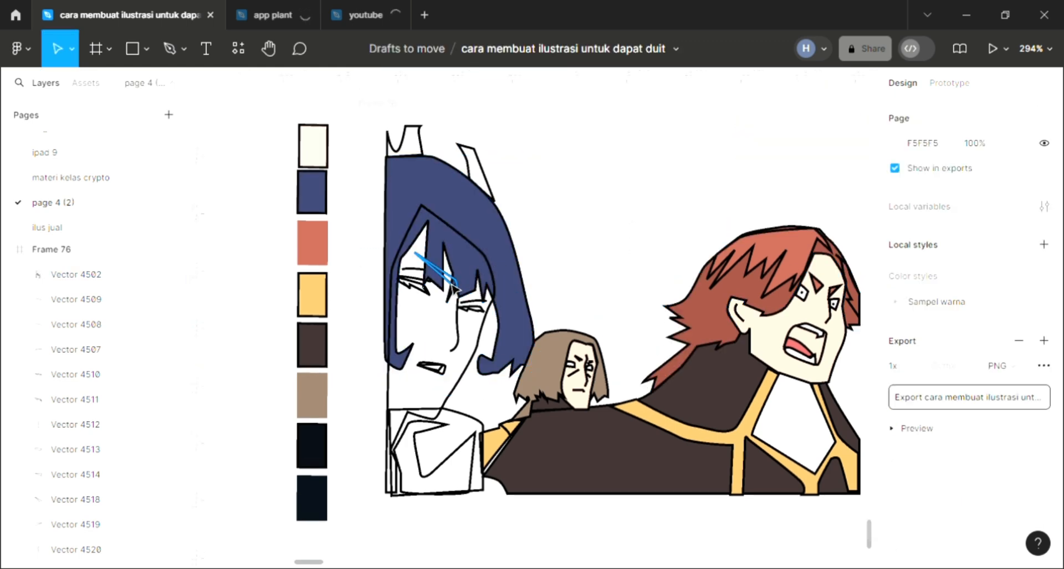
Fill the thin diagonal strand across the left-hand character's fringe with blue sampled from the hair
{"action": "left_click", "coordinate": [454, 285]}
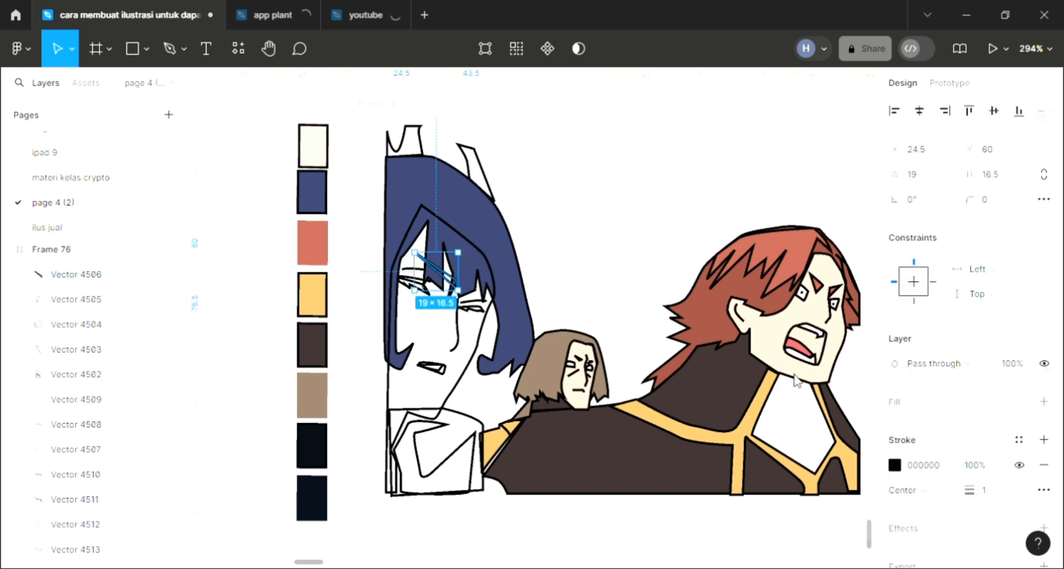
{"action": "left_click", "coordinate": [794, 380]}
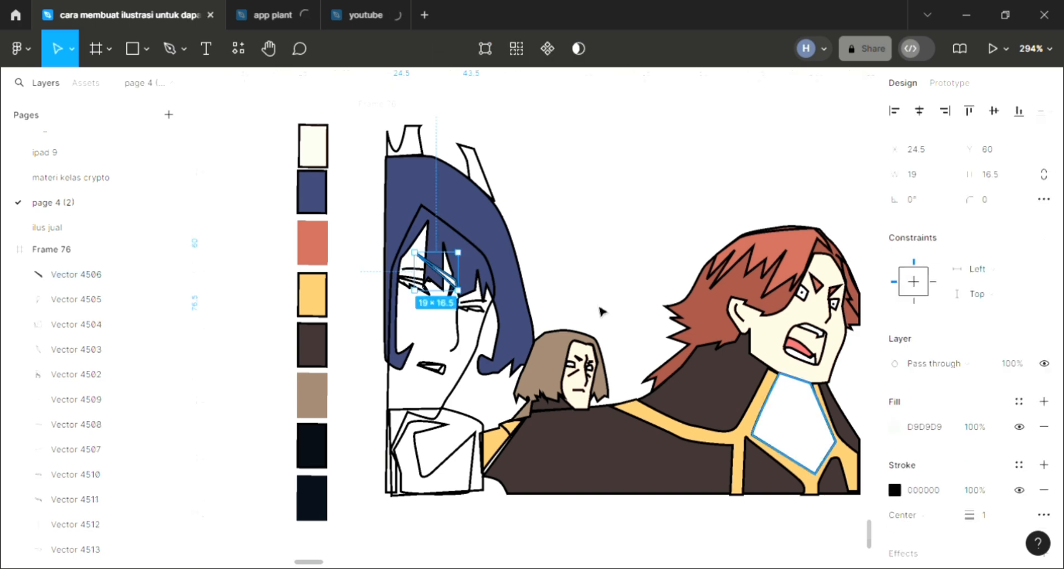
{"action": "key", "text": "i"}
{"action": "left_click", "coordinate": [476, 249]}
Fill the two horn-like pieces on top of the blue-haired character's head with the yellow palette colour, E3B567
{"action": "left_click", "coordinate": [489, 183]}
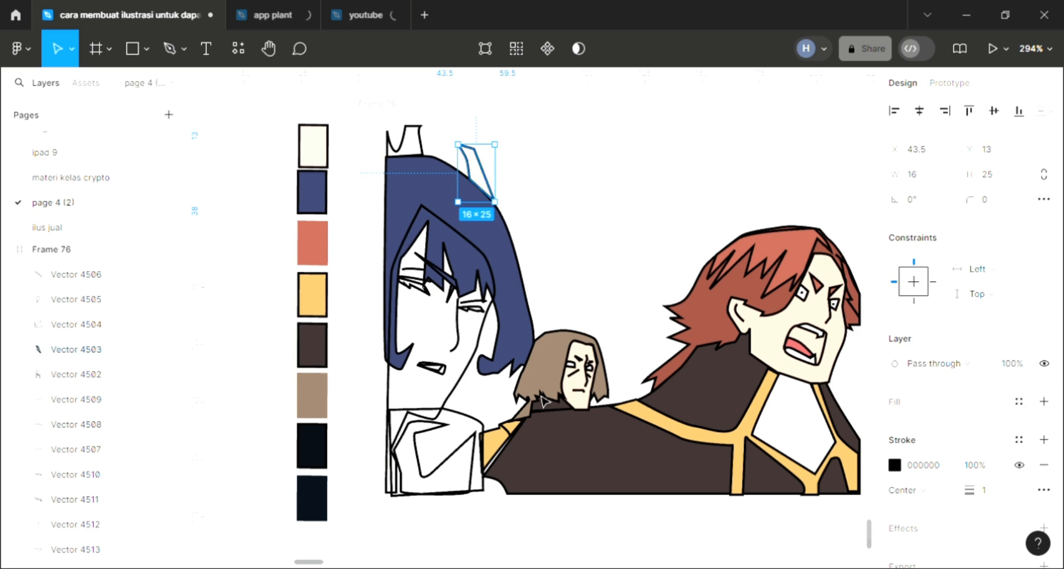
{"action": "key", "text": "i"}
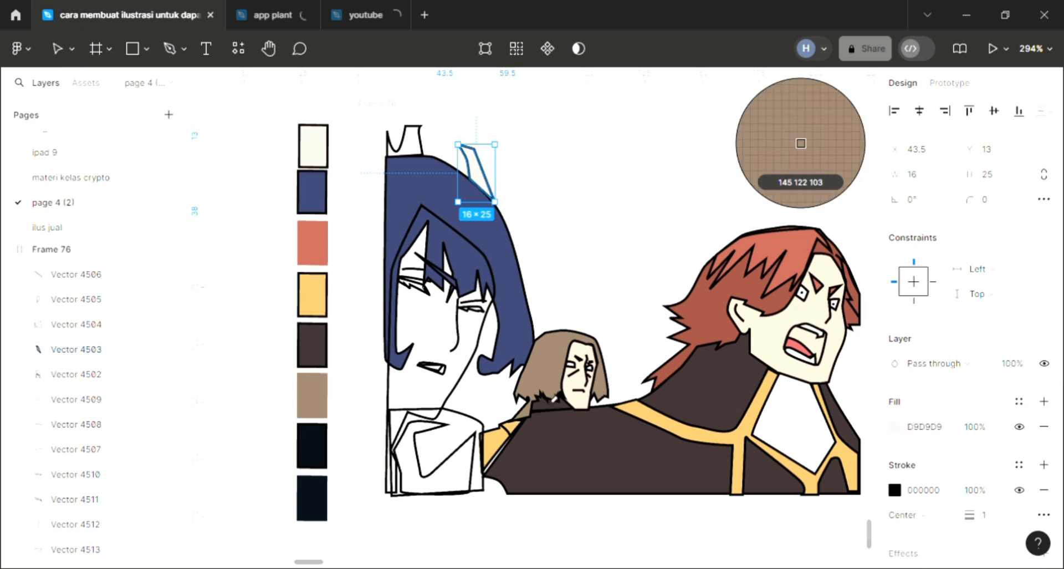
{"action": "left_click", "coordinate": [312, 295]}
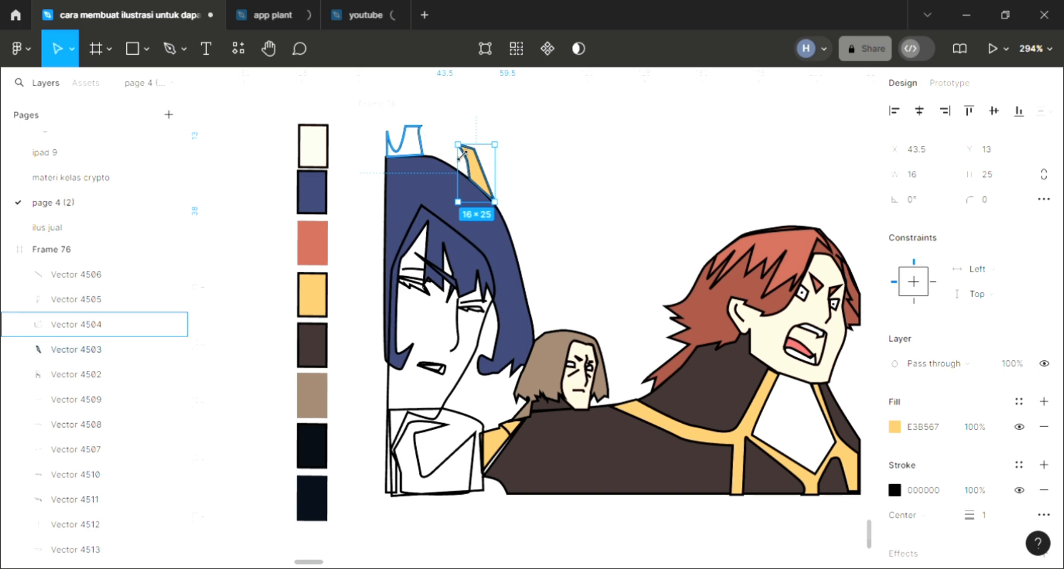
{"action": "left_click", "coordinate": [420, 146]}
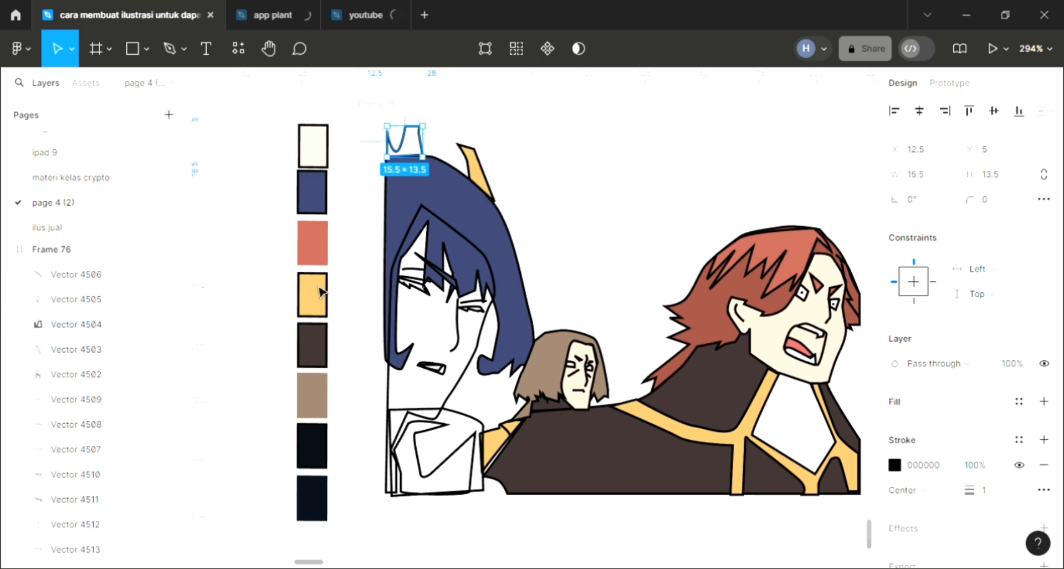
{"action": "key", "text": "i"}
{"action": "left_click", "coordinate": [476, 324]}
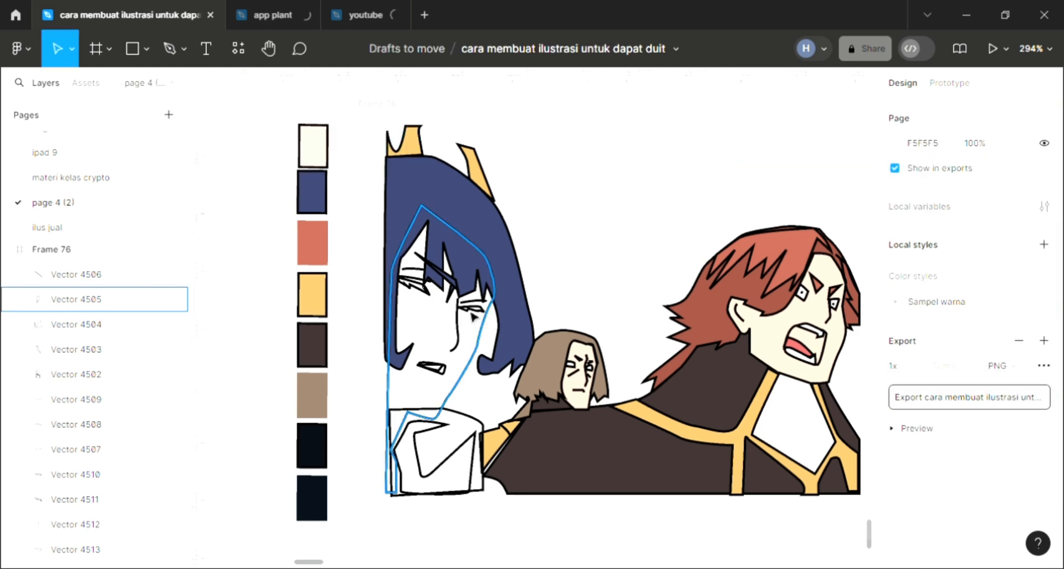
Fill both of the blue-haired character's eyes with blue sampled from the hair
{"action": "left_click", "coordinate": [472, 309]}
{"action": "key", "text": "i"}
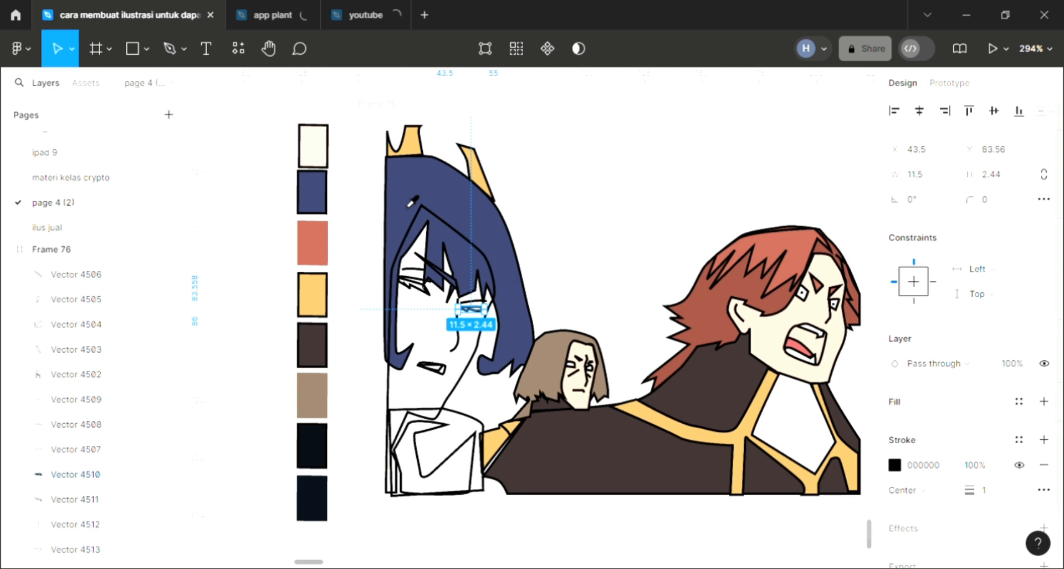
{"action": "left_click", "coordinate": [409, 206]}
{"action": "left_click", "coordinate": [413, 284]}
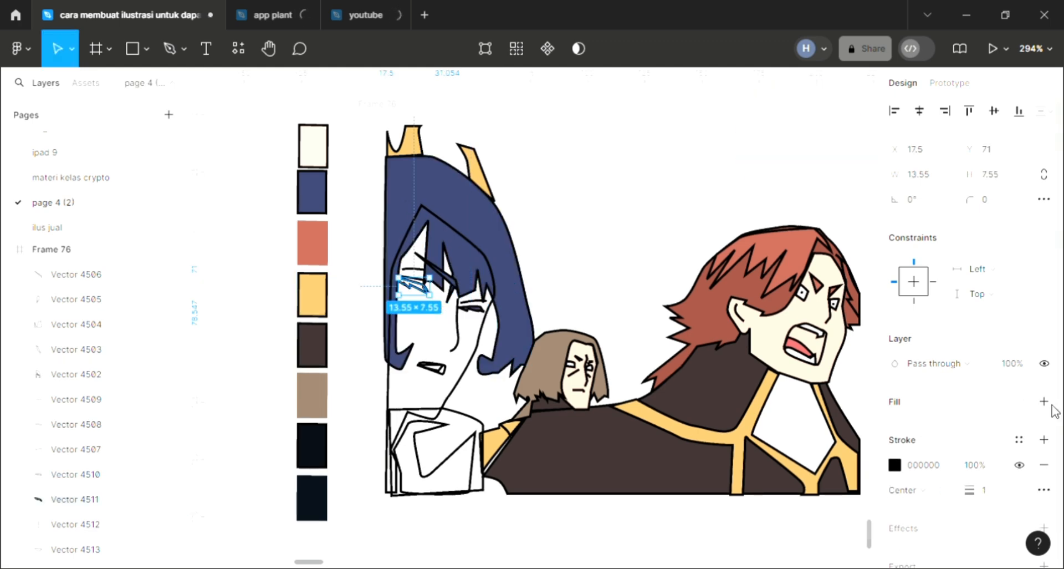
{"action": "left_click", "coordinate": [1045, 401]}
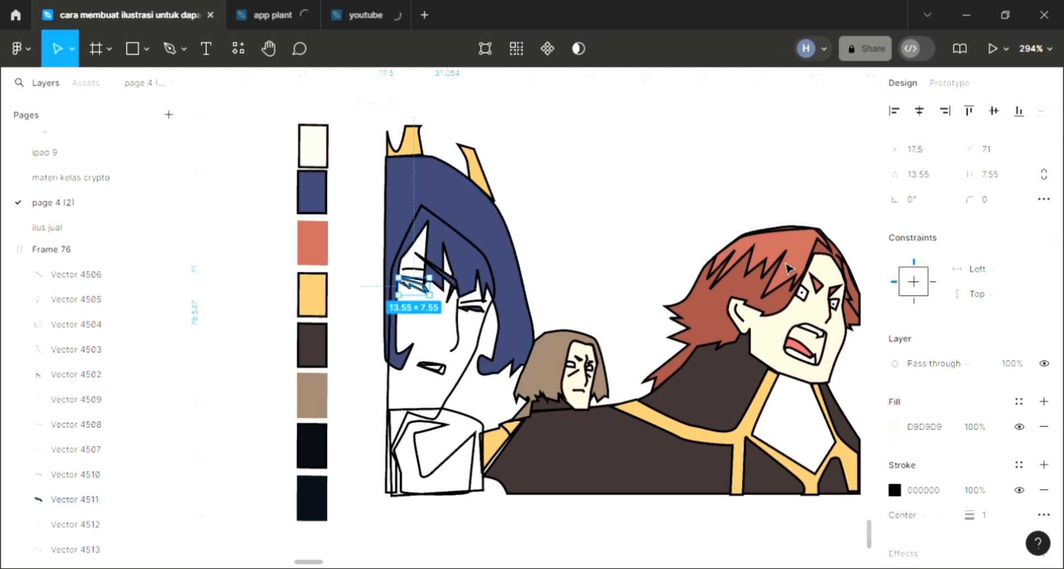
{"action": "key", "text": "i"}
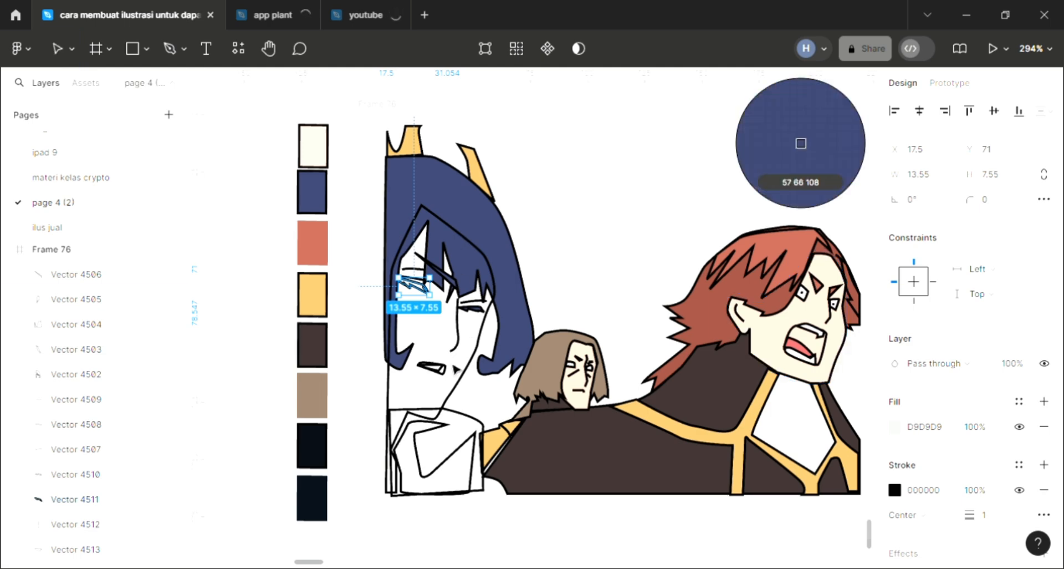
{"action": "left_click", "coordinate": [470, 348]}
Fill the blue-haired character's mouth with sampled white, FFFFFF
{"action": "left_click", "coordinate": [443, 369]}
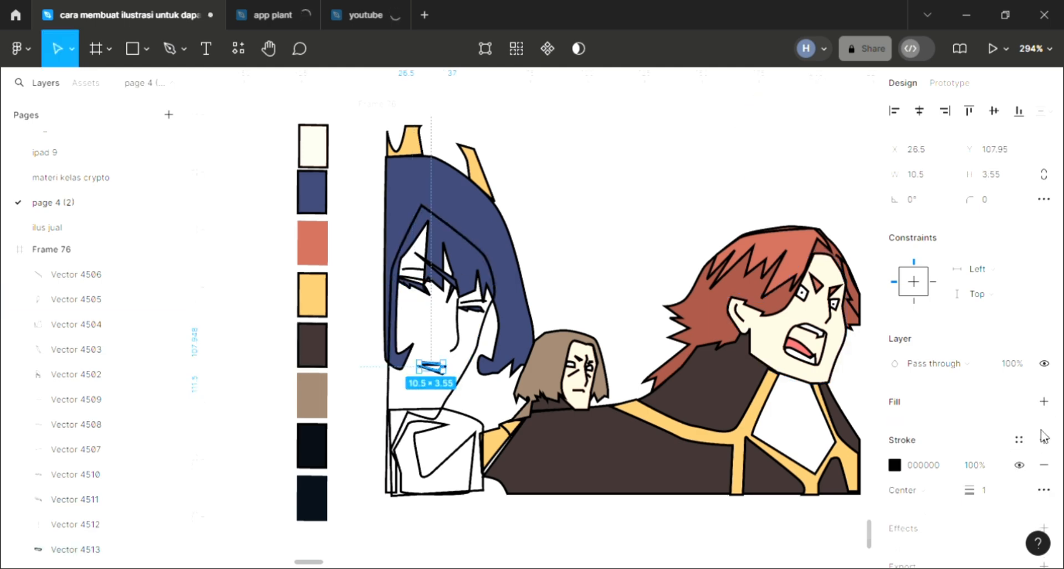
{"action": "left_click", "coordinate": [1045, 402]}
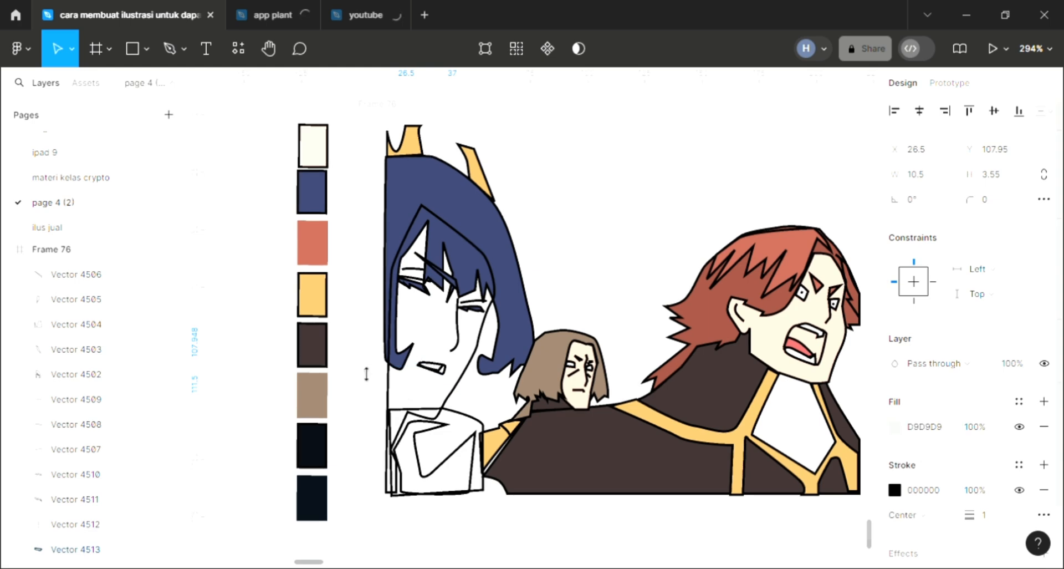
{"action": "key", "text": "i"}
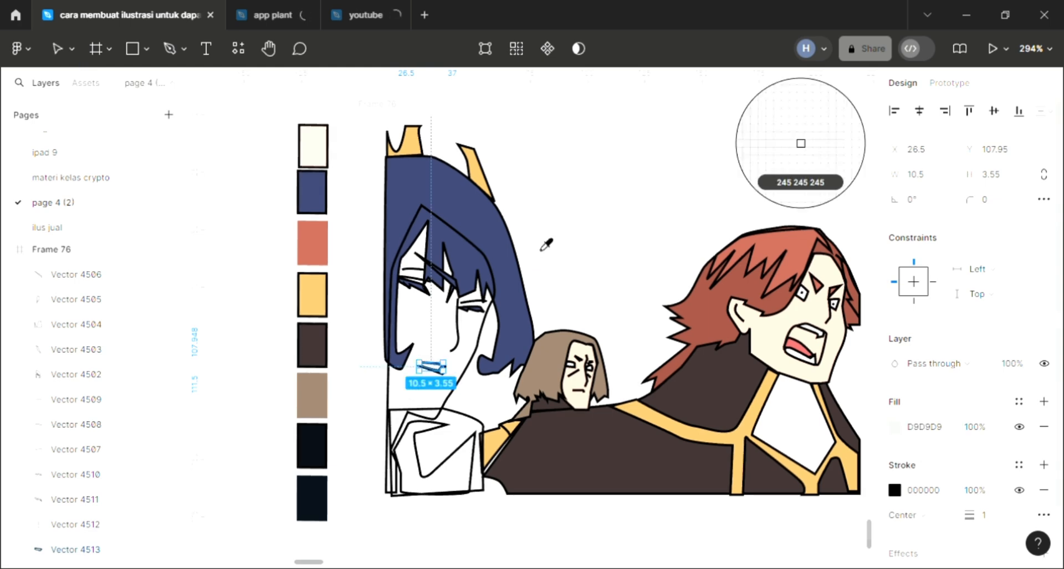
{"action": "left_click", "coordinate": [541, 251]}
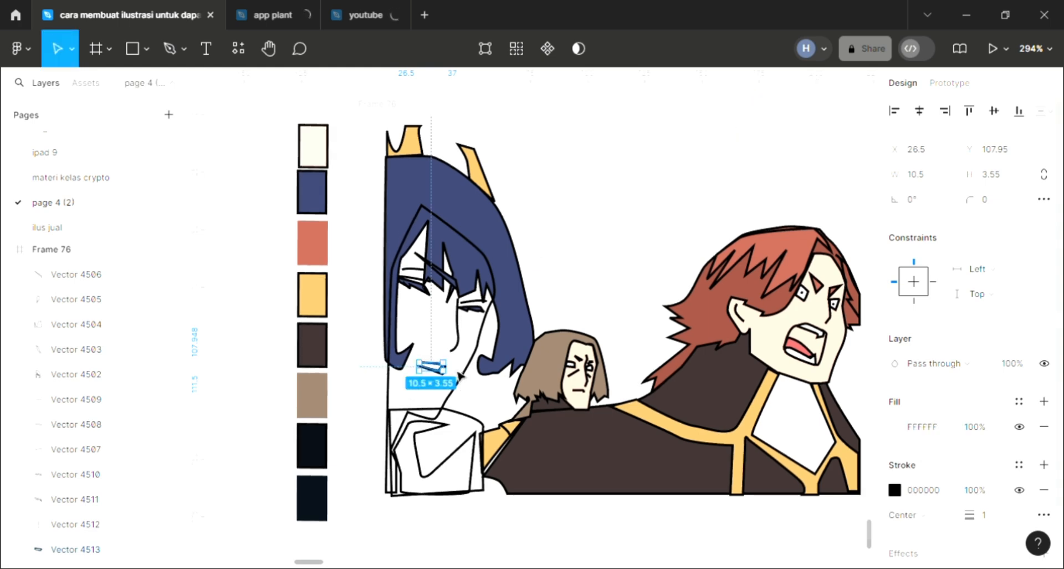
{"action": "key", "text": "Escape"}
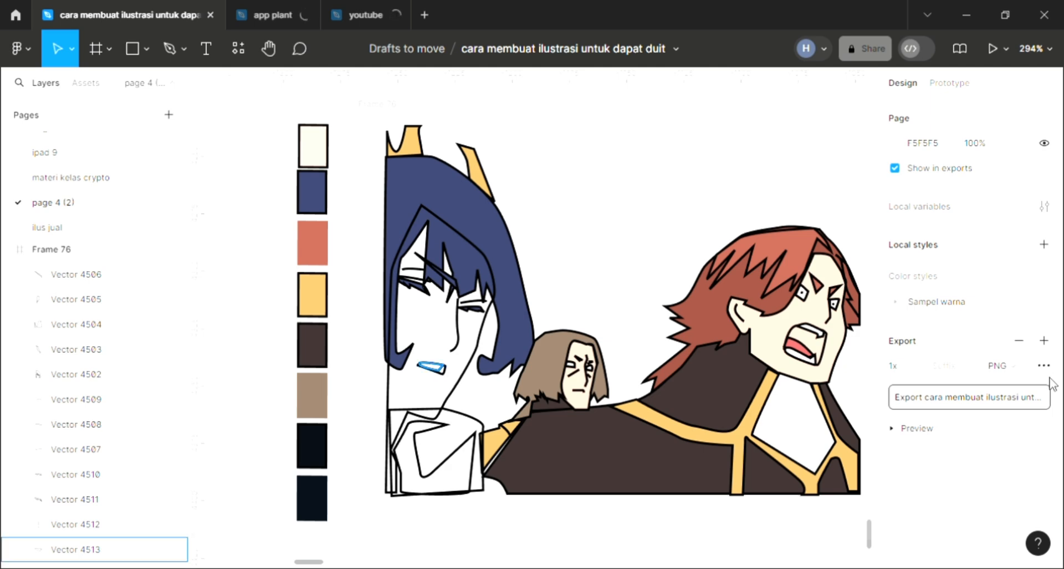
{"action": "key", "text": "ctrl+z"}
{"action": "key", "text": "ctrl+z"}
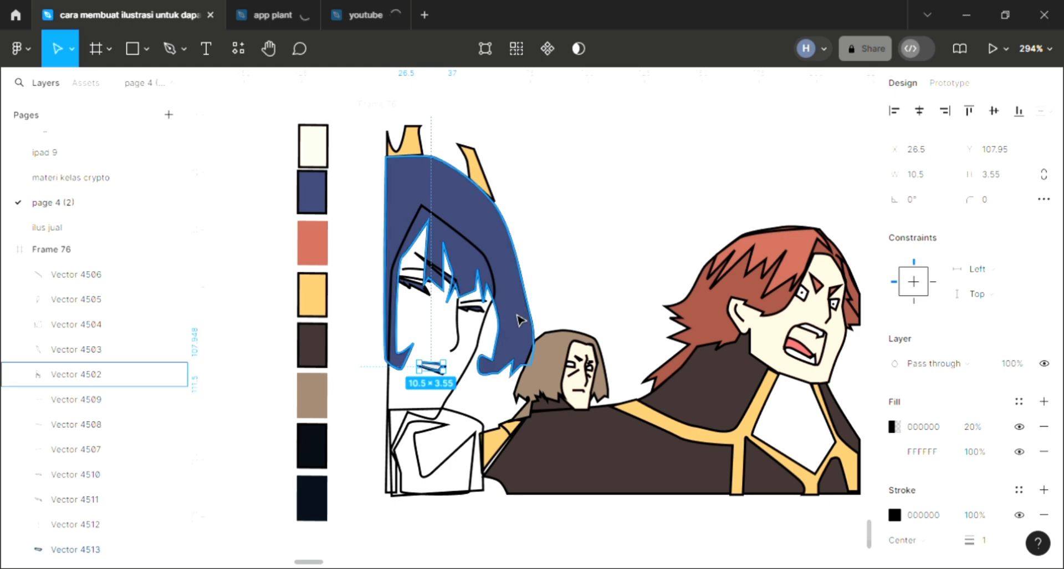
{"action": "key", "text": "ctrl+shift+z"}
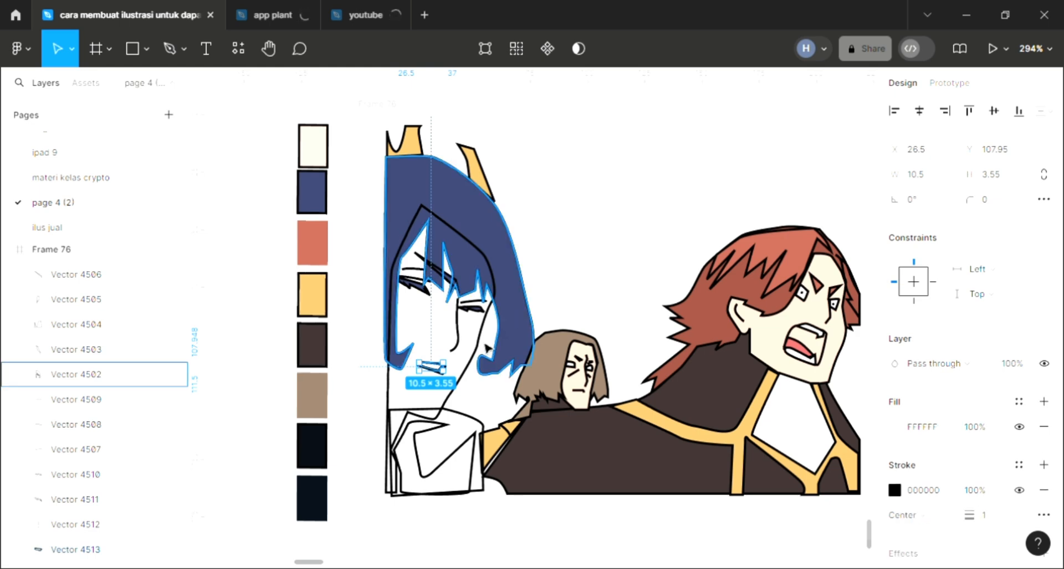
Fill the blue-haired character's face and neck shape with the skin colour sampled from the red-haired character, FCD9C7, and send it behind the hair and facial features
{"action": "left_click", "coordinate": [467, 396]}
{"action": "scroll", "coordinate": [467, 396], "scroll_direction": "up", "scroll_amount": 2}
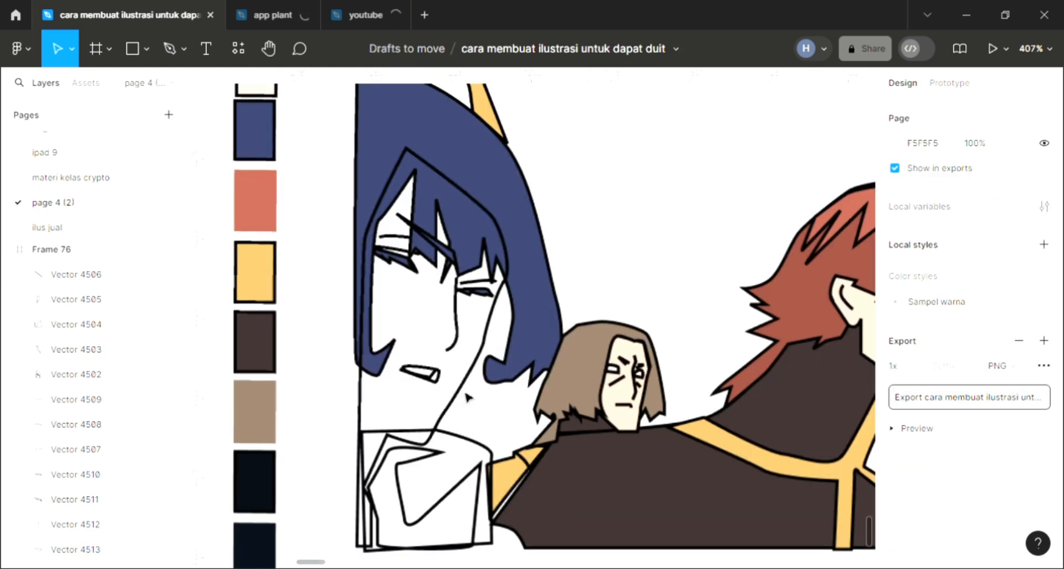
{"action": "left_click", "coordinate": [467, 395]}
{"action": "scroll", "coordinate": [1044, 401], "scroll_direction": "down", "scroll_amount": 2}
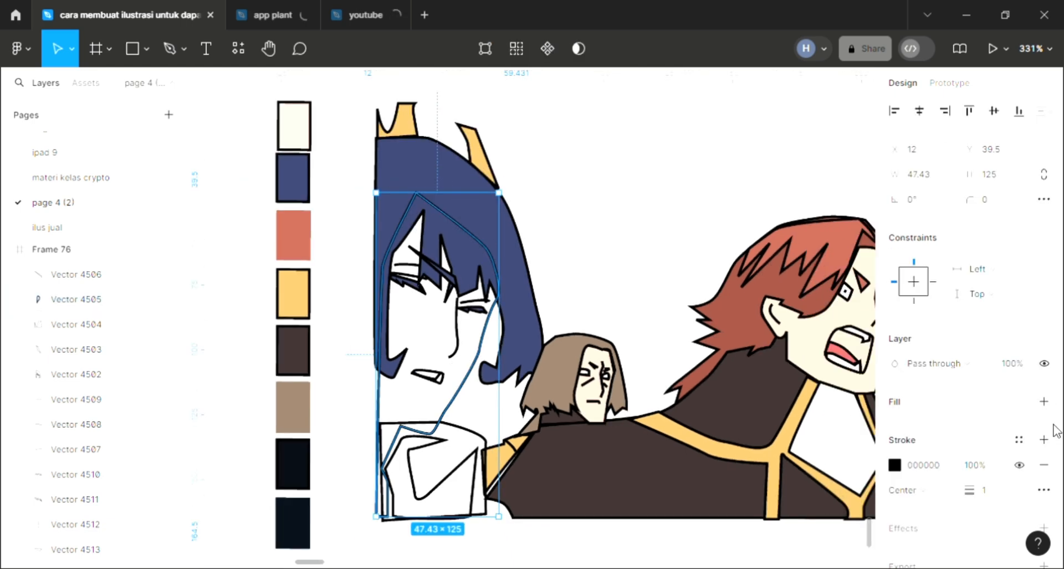
{"action": "left_click", "coordinate": [1044, 400]}
{"action": "scroll", "coordinate": [610, 388], "scroll_direction": "right", "scroll_amount": 2}
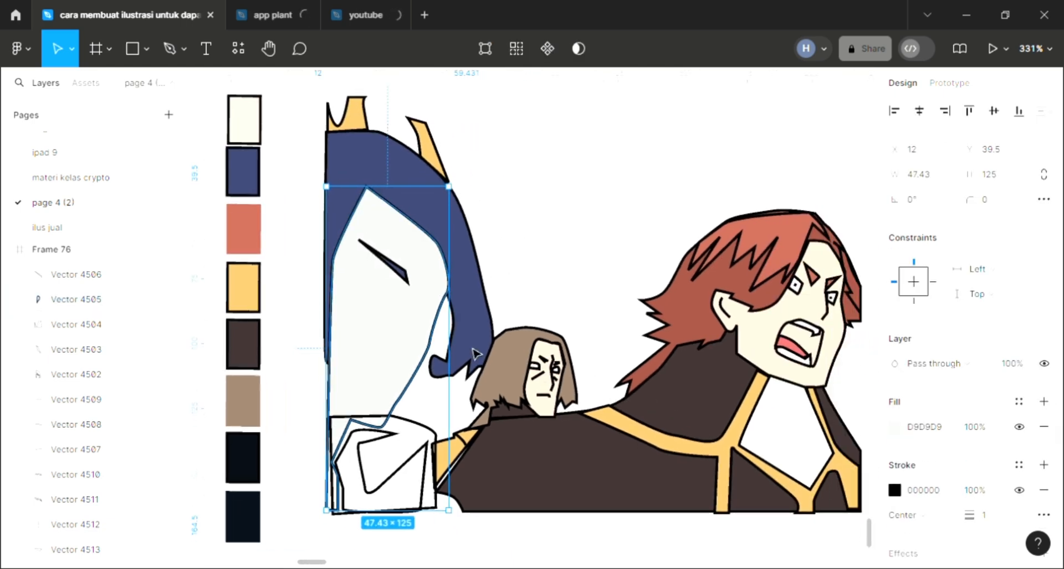
{"action": "key", "text": "bracketleft"}
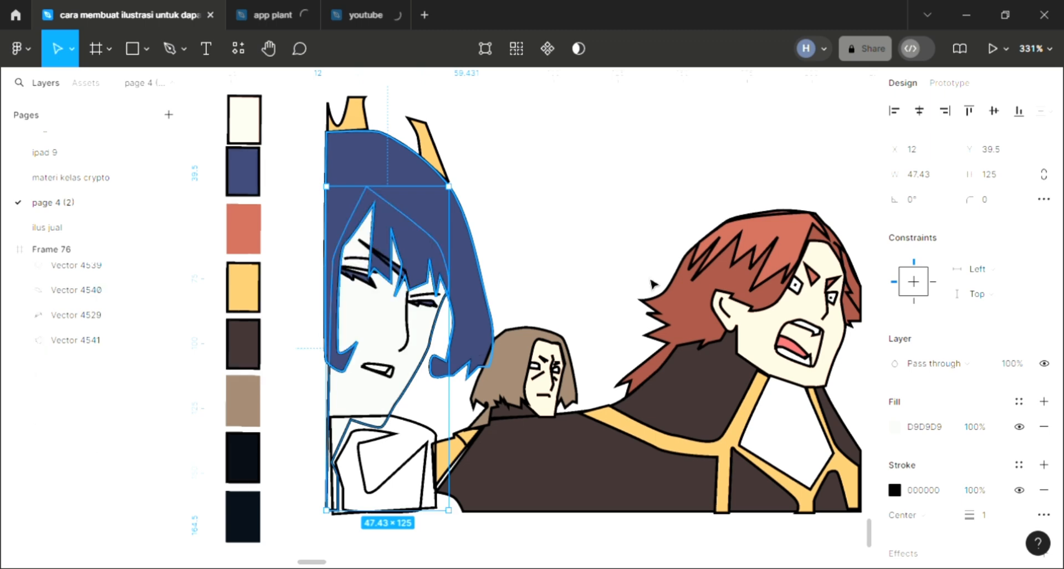
{"action": "key", "text": "i"}
{"action": "left_click", "coordinate": [834, 337]}
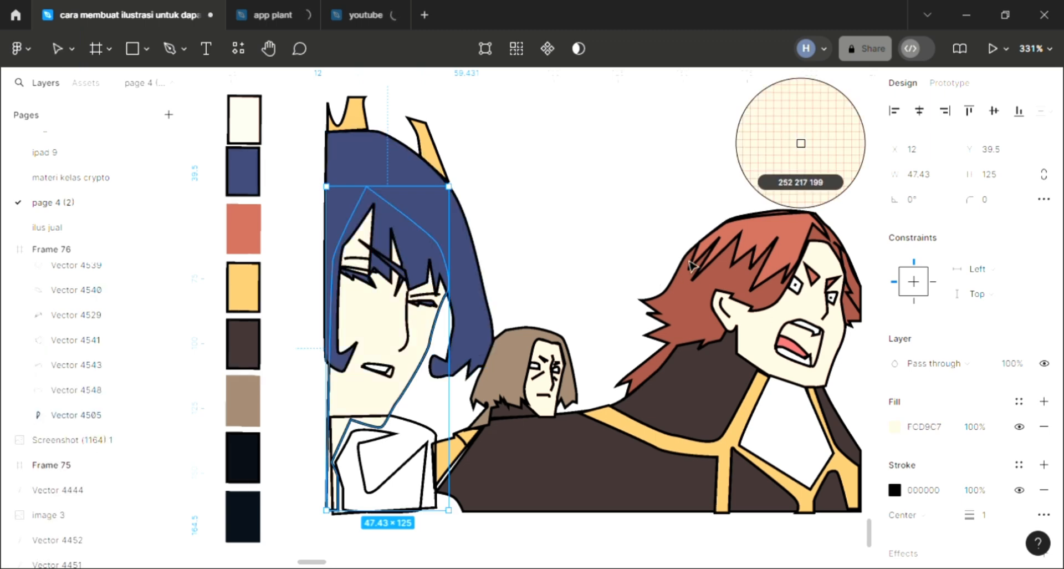
{"action": "left_click", "coordinate": [689, 261]}
Fill the blue-haired character's outer collar shape with sampled white, FFFFFF, and send it to the back
{"action": "left_click", "coordinate": [401, 424]}
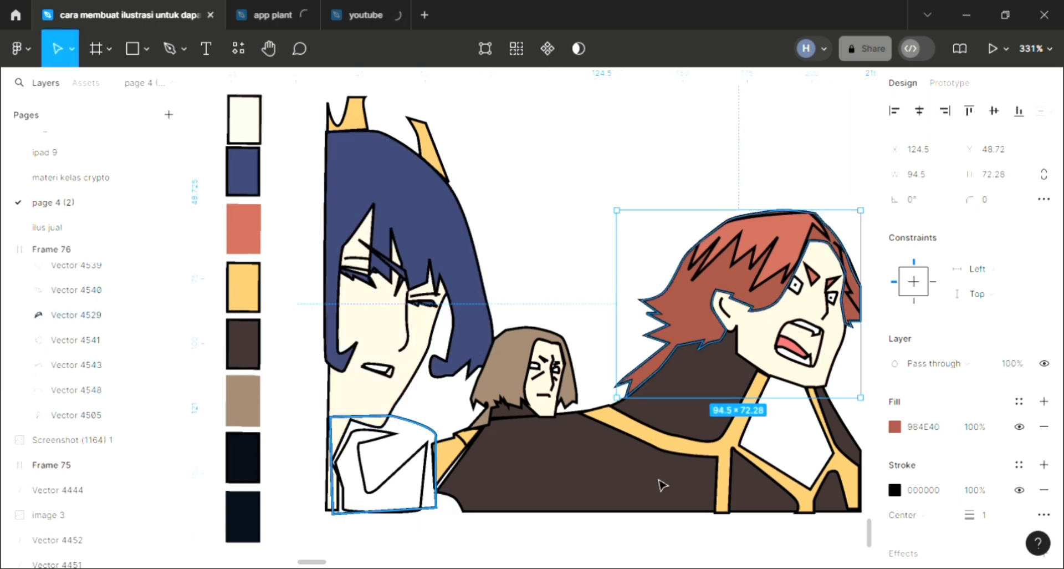
{"action": "left_click", "coordinate": [1045, 402]}
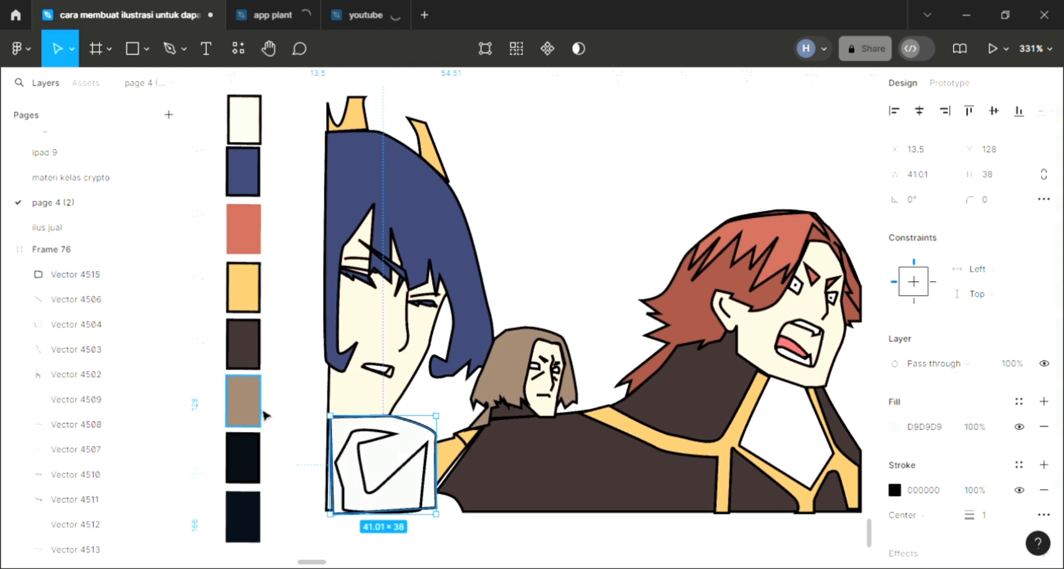
{"action": "key", "text": "ctrl+shift+bracketleft"}
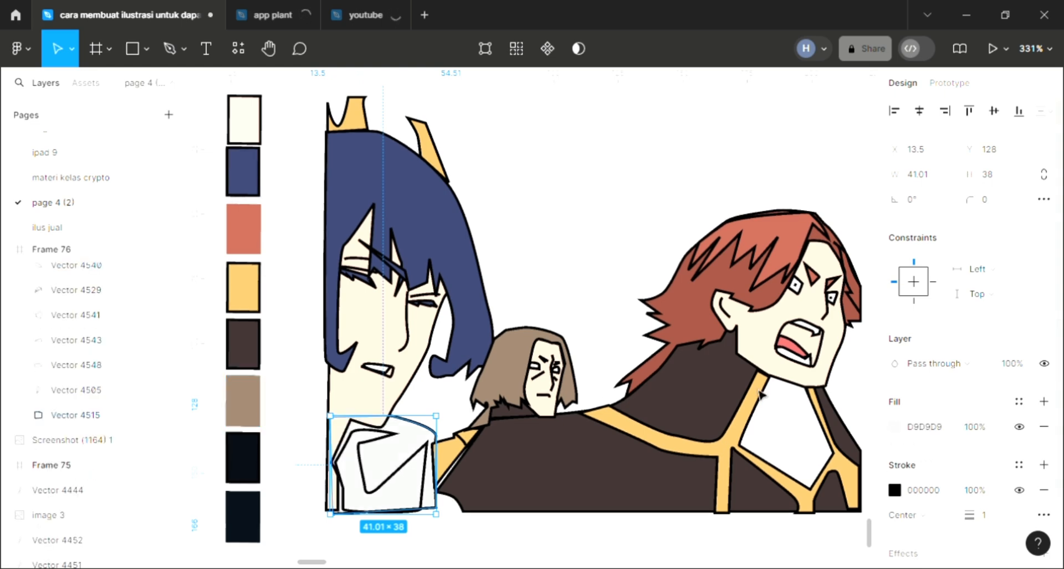
{"action": "key", "text": "i"}
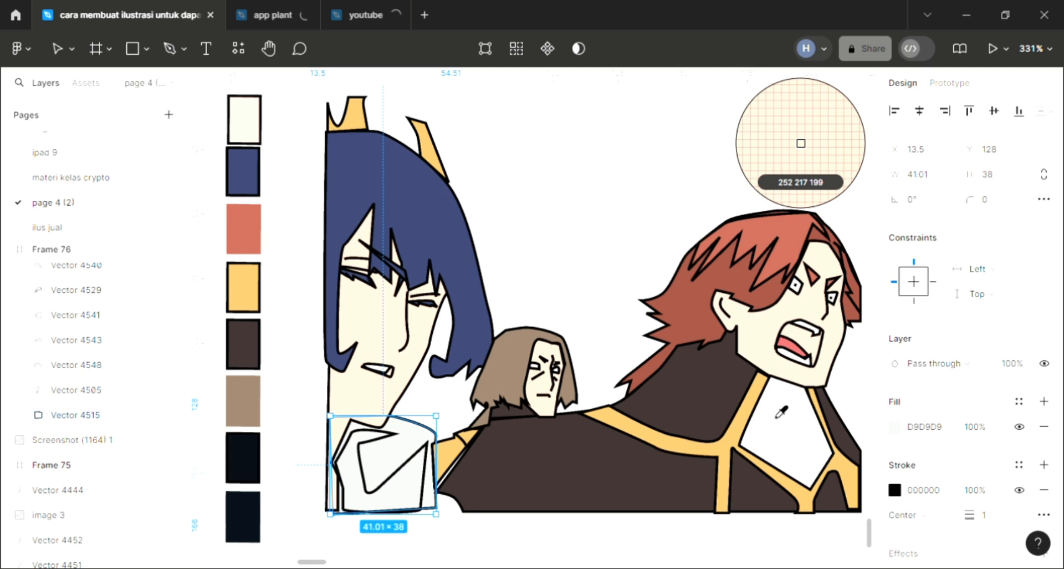
{"action": "left_click", "coordinate": [777, 410]}
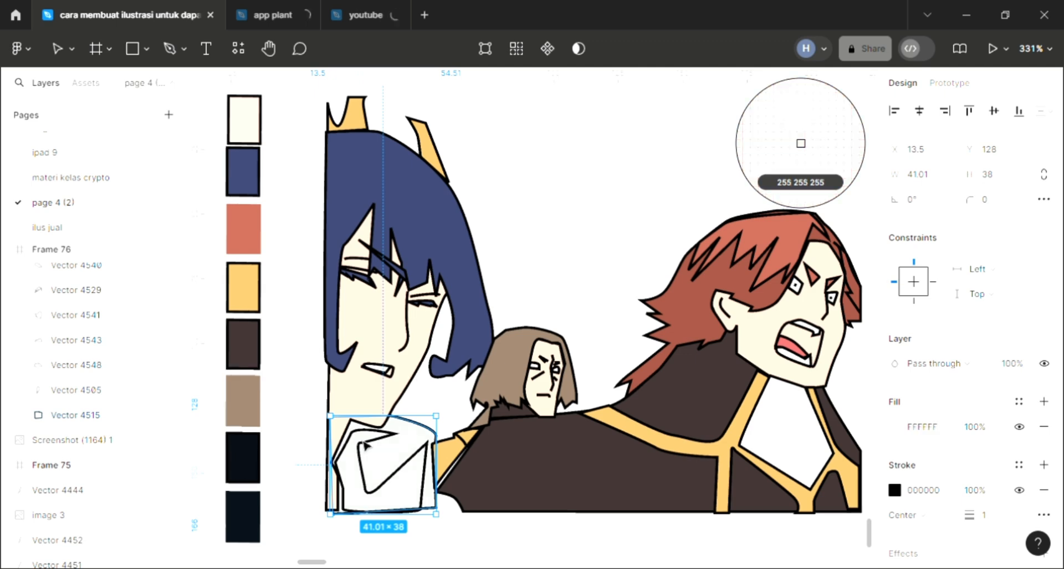
{"action": "key", "text": "Escape"}
Add a light grey D9D9D9 fill to the inner fold shape of the blue-haired character's collar
{"action": "left_click", "coordinate": [366, 473]}
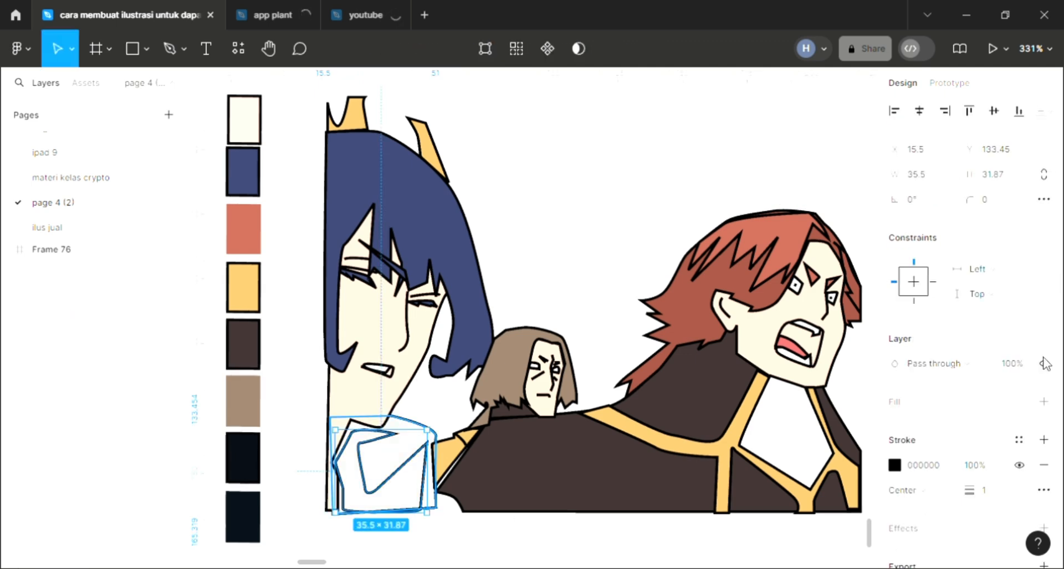
{"action": "left_click", "coordinate": [1044, 401]}
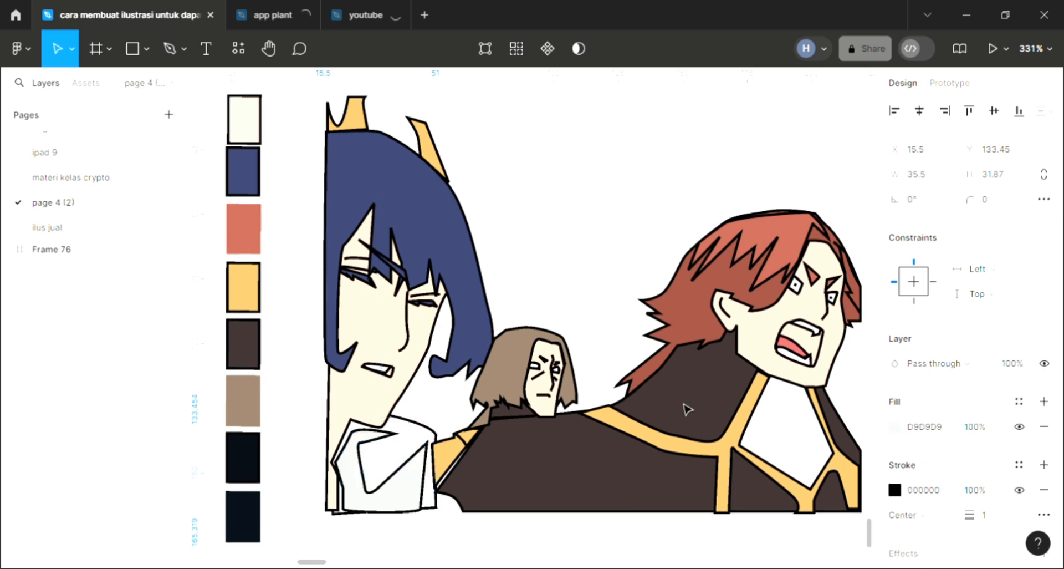
{"action": "left_click", "coordinate": [641, 320]}
Fill the illustration frame's background with a linear gradient from pink E97C7C to dark red 834646
{"action": "scroll", "coordinate": [626, 303], "scroll_direction": "up", "scroll_amount": 1}
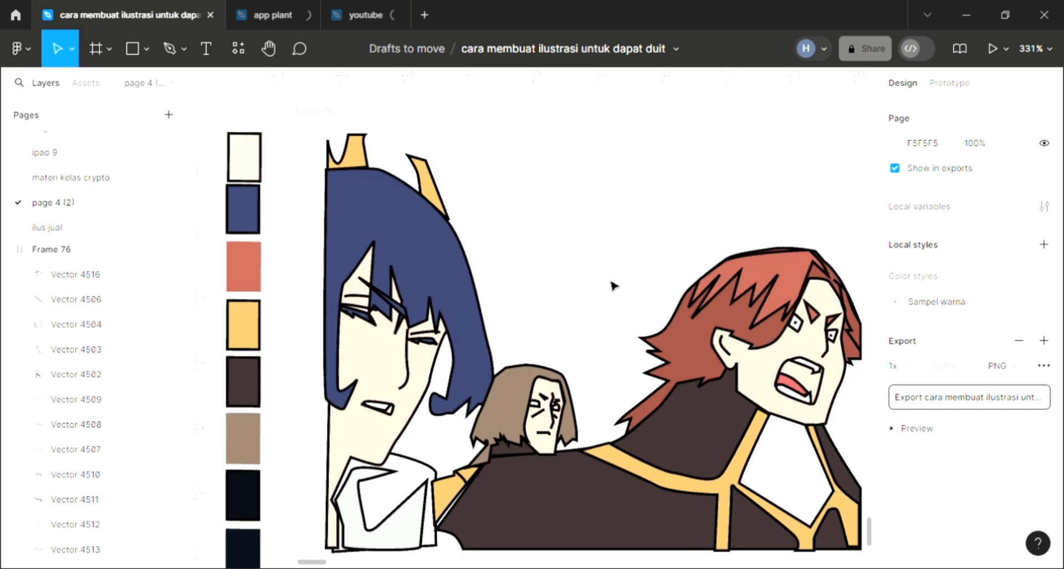
{"action": "scroll", "coordinate": [612, 286], "scroll_direction": "down", "scroll_amount": 2}
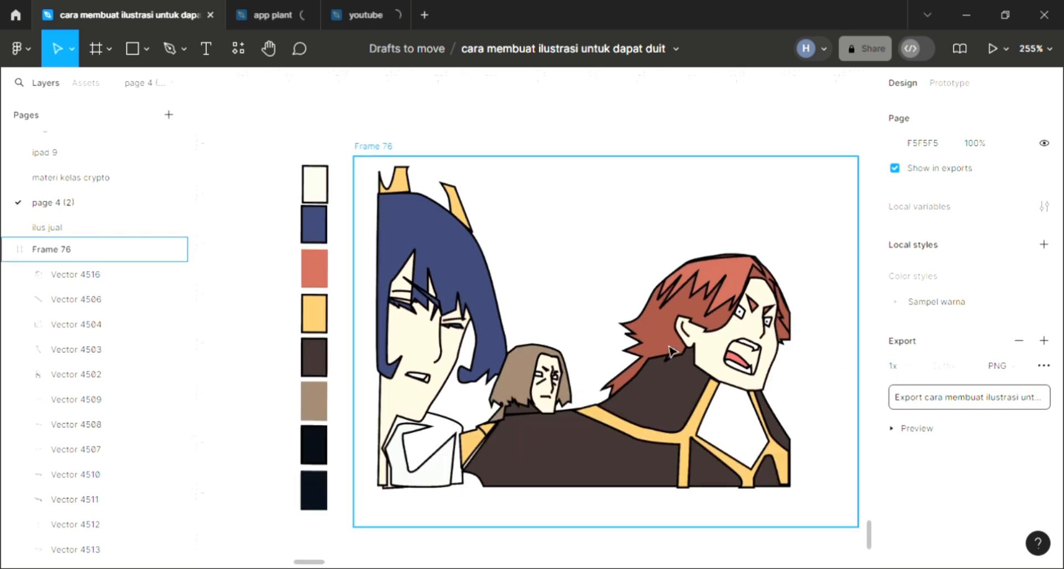
{"action": "left_click", "coordinate": [822, 388]}
{"action": "scroll", "coordinate": [822, 388], "scroll_direction": "right", "scroll_amount": 1}
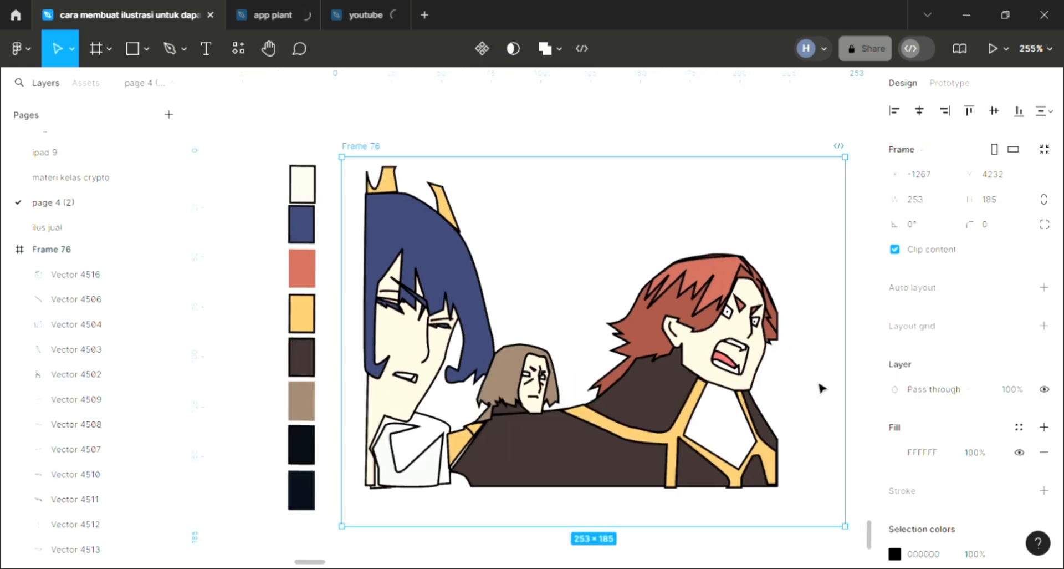
{"action": "scroll", "coordinate": [822, 388], "scroll_direction": "right", "scroll_amount": 3}
{"action": "left_click", "coordinate": [894, 452]}
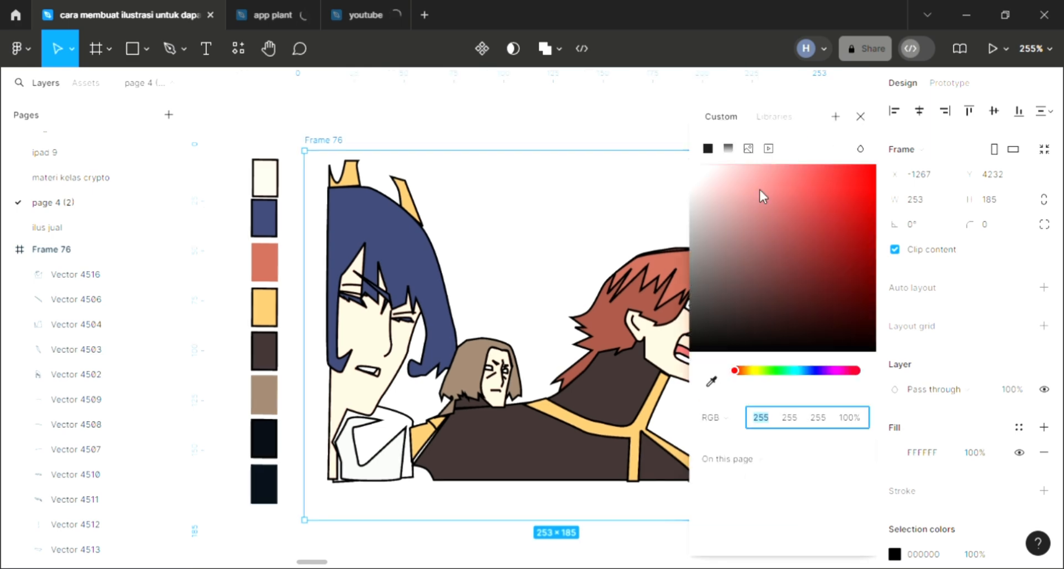
{"action": "left_click", "coordinate": [776, 182]}
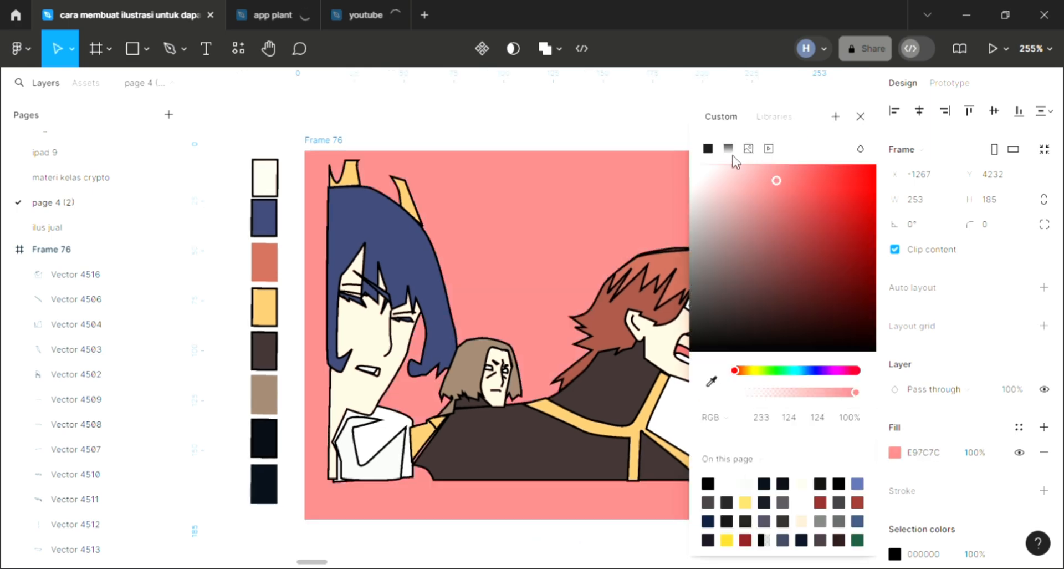
{"action": "left_click", "coordinate": [728, 148]}
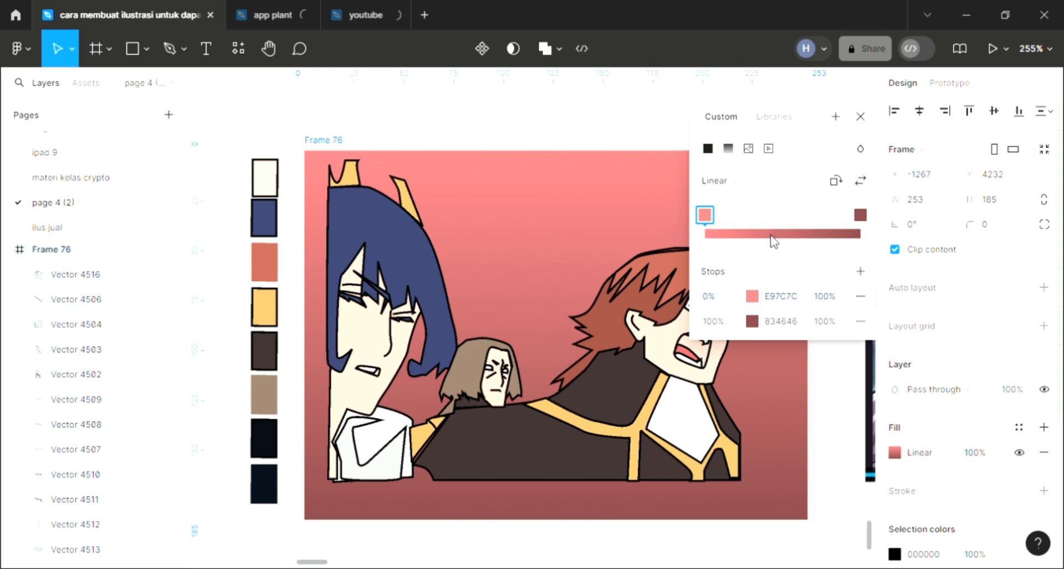
Change the 0% stop of the frame's background gradient to light green
{"action": "left_click", "coordinate": [752, 296]}
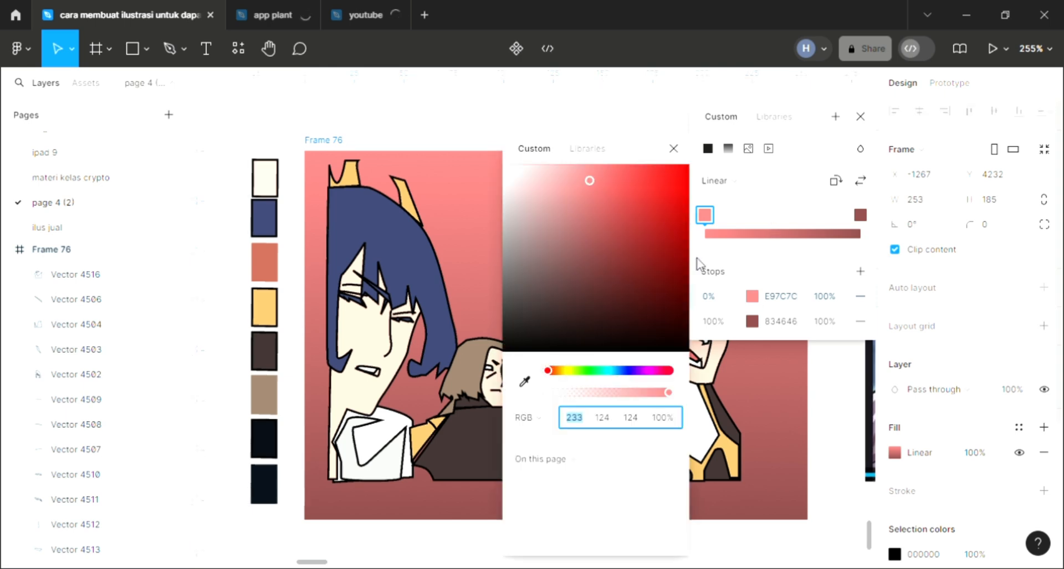
{"action": "left_click", "coordinate": [570, 370]}
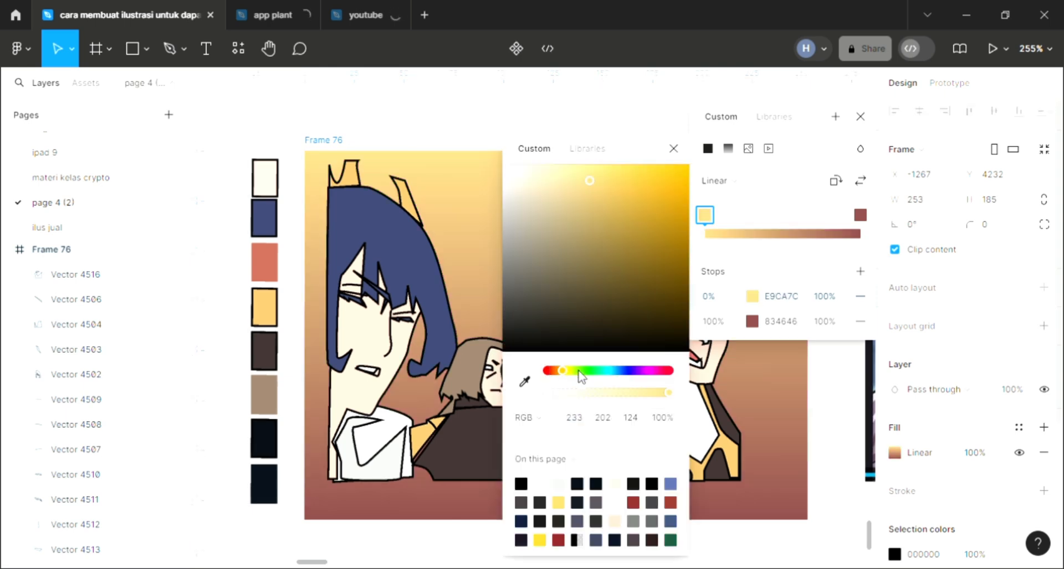
{"action": "left_click_drag", "start_coordinate": [586, 371], "coordinate": [587, 371]}
{"action": "left_click", "coordinate": [860, 118]}
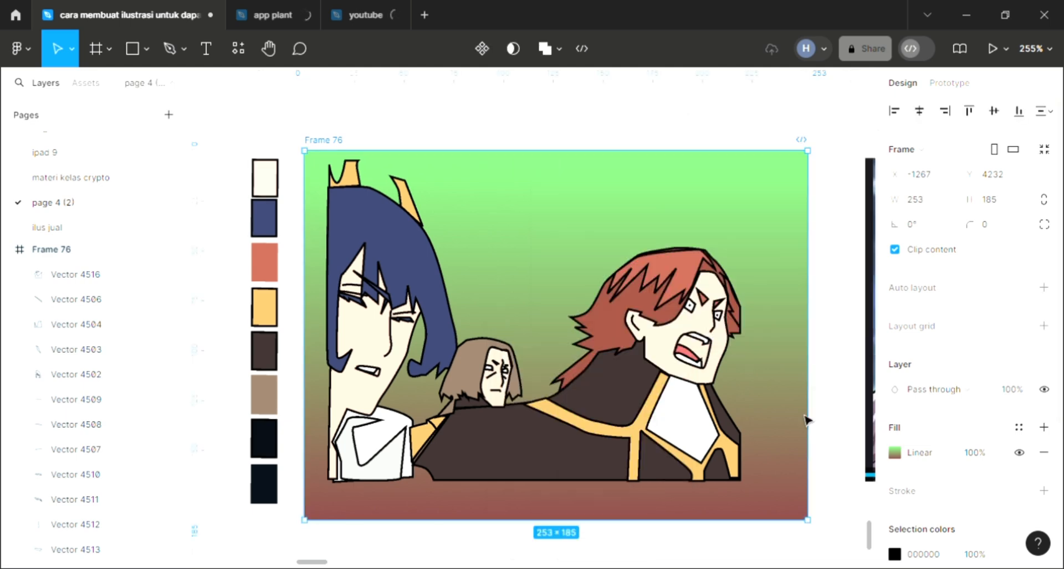
Shorten the illustration frame from below to a height of 165, flush with the characters' lower edge
{"action": "left_click", "coordinate": [403, 532]}
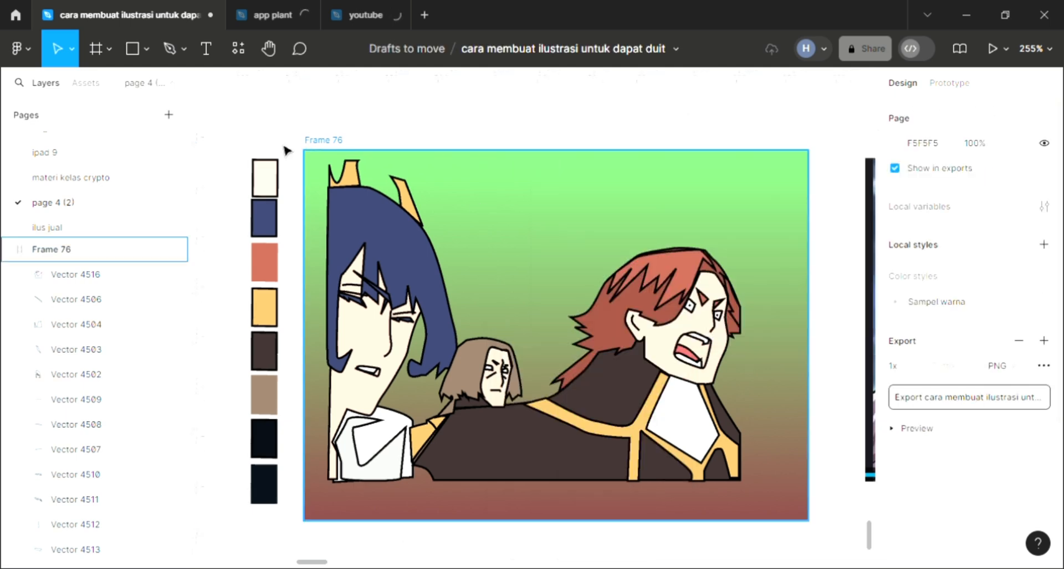
{"action": "left_click", "coordinate": [336, 142]}
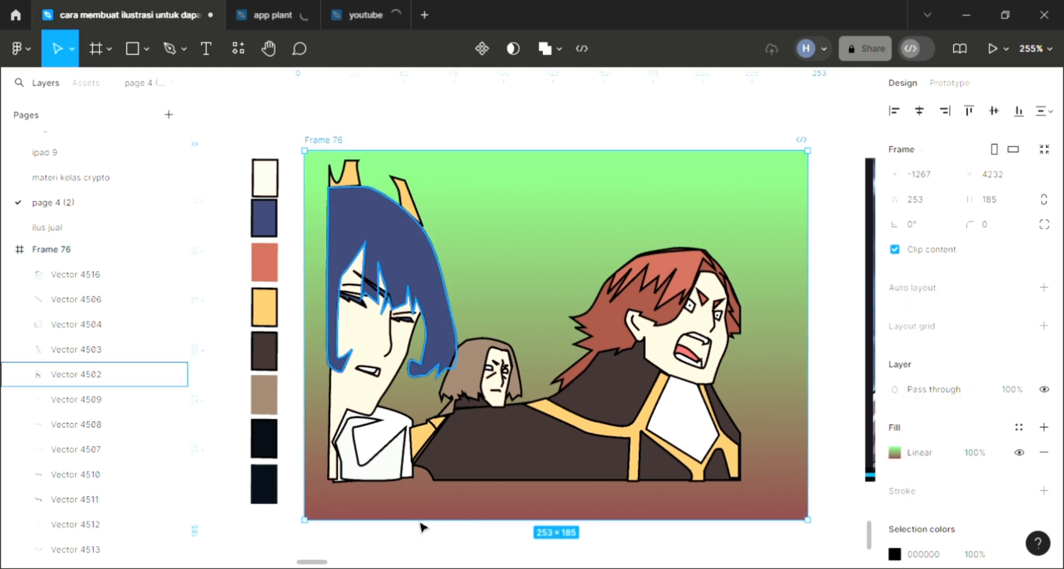
{"action": "left_click_drag", "start_coordinate": [427, 521], "coordinate": [430, 479]}
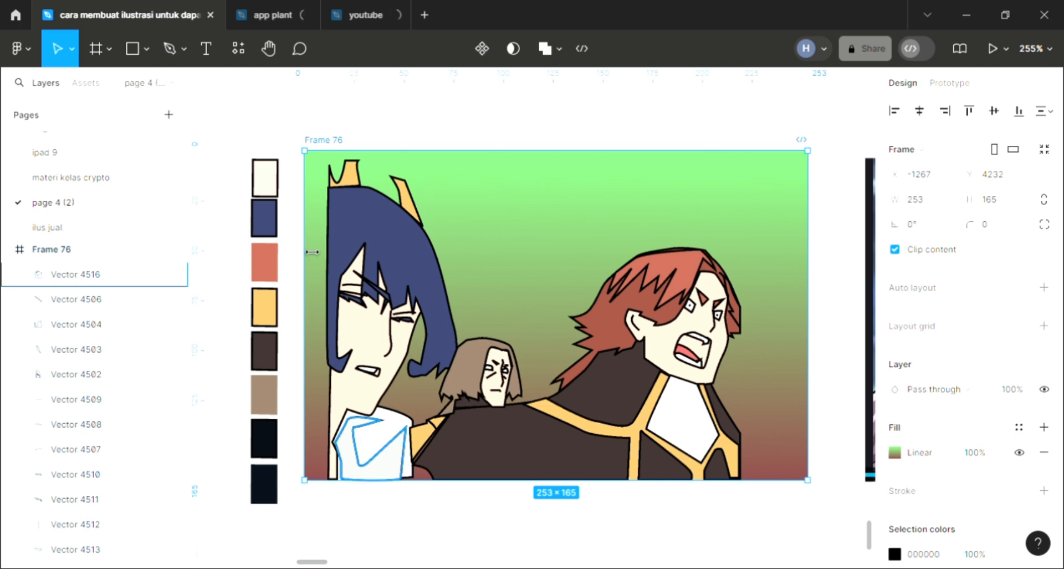
Trim the illustration frame on both sides to a width of 232, closer to the characters
{"action": "left_click_drag", "start_coordinate": [329, 260], "coordinate": [345, 260]}
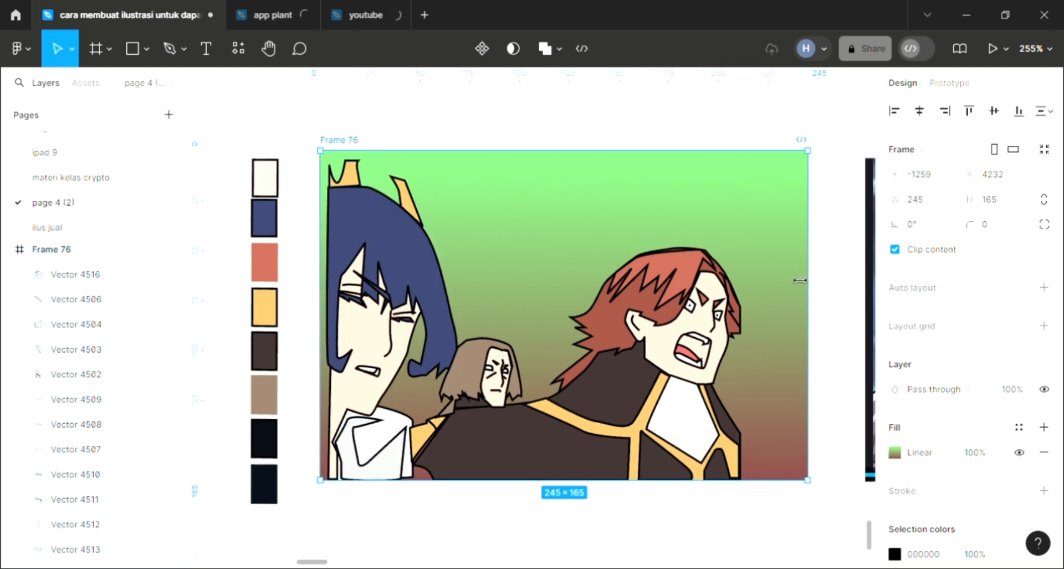
{"action": "left_click_drag", "start_coordinate": [800, 279], "coordinate": [775, 280]}
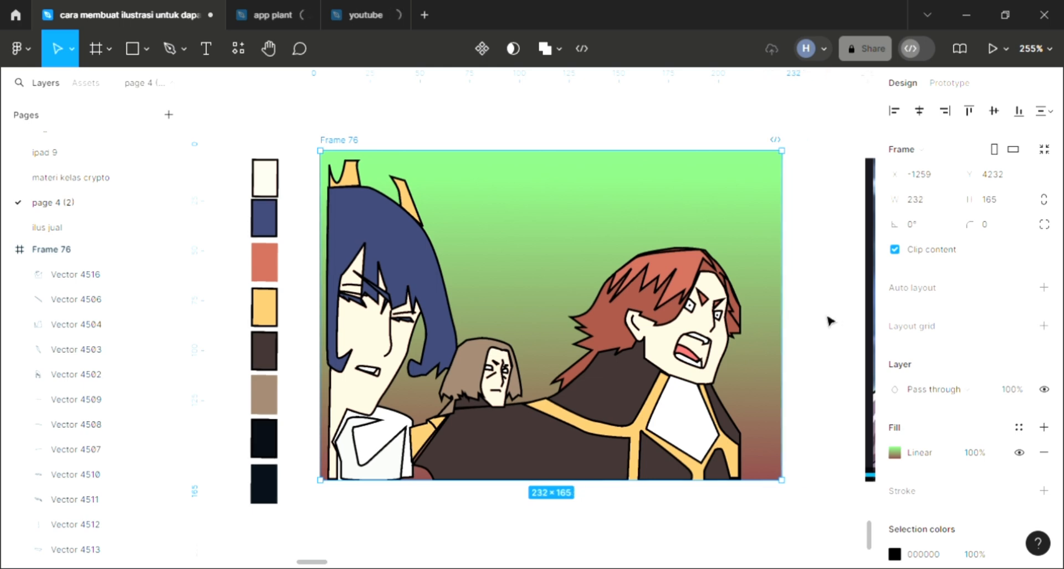
{"action": "left_click", "coordinate": [830, 321]}
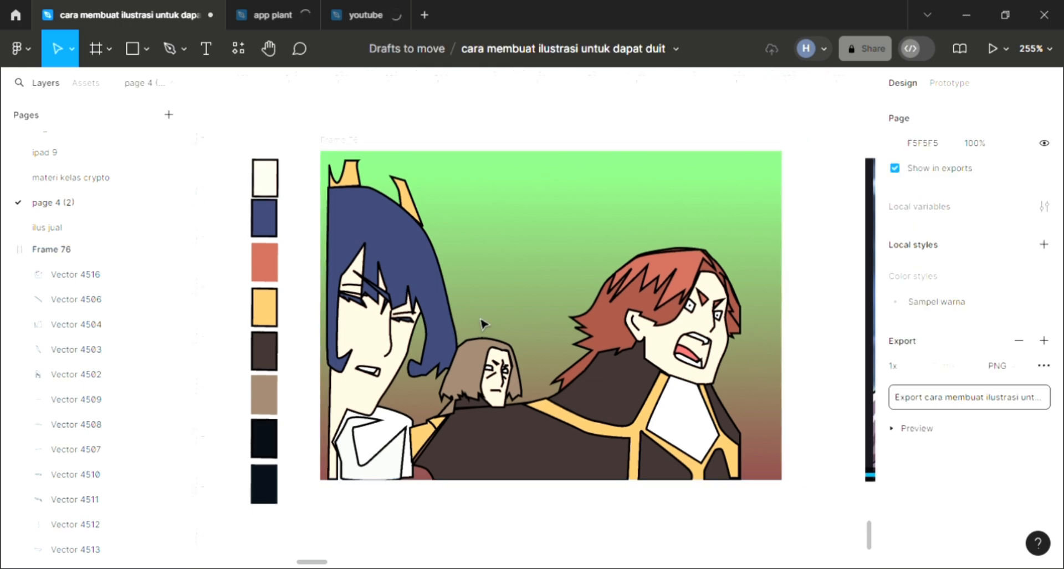
Start a Pen outline for a shadow on the dark coat, stepping down below the small character's chin and along the collar
{"action": "scroll", "coordinate": [484, 323], "scroll_direction": "up", "scroll_amount": 1}
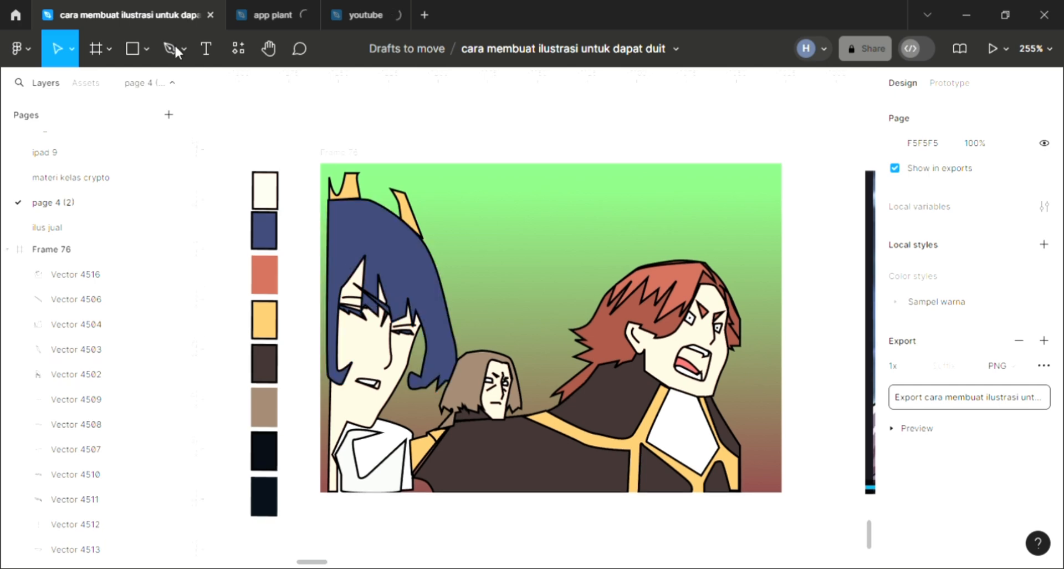
{"action": "left_click", "coordinate": [173, 49]}
{"action": "scroll", "coordinate": [475, 433], "scroll_direction": "up", "scroll_amount": 2}
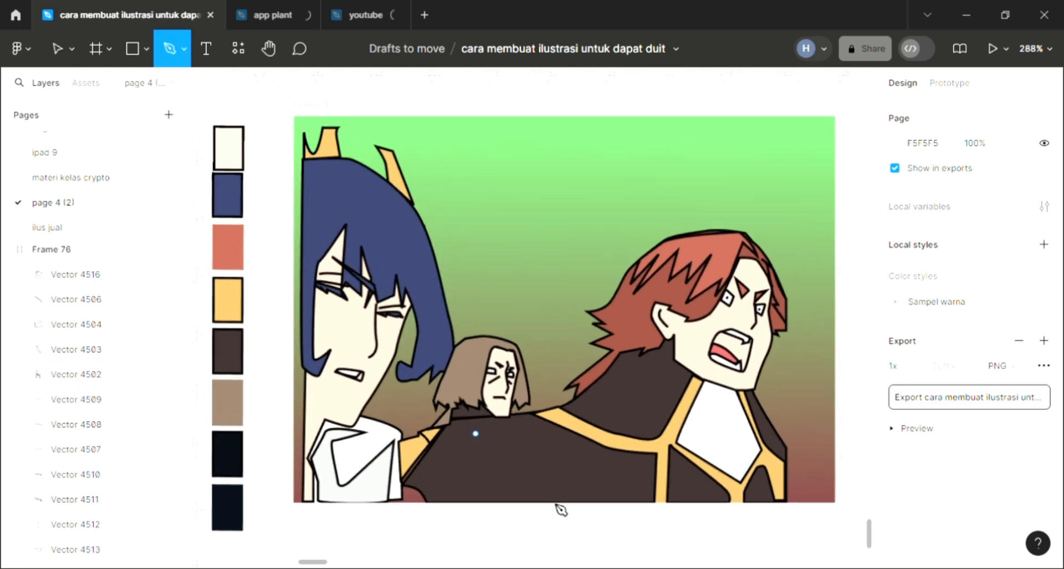
{"action": "scroll", "coordinate": [556, 505], "scroll_direction": "up", "scroll_amount": 1}
{"action": "scroll", "coordinate": [551, 501], "scroll_direction": "up", "scroll_amount": 2}
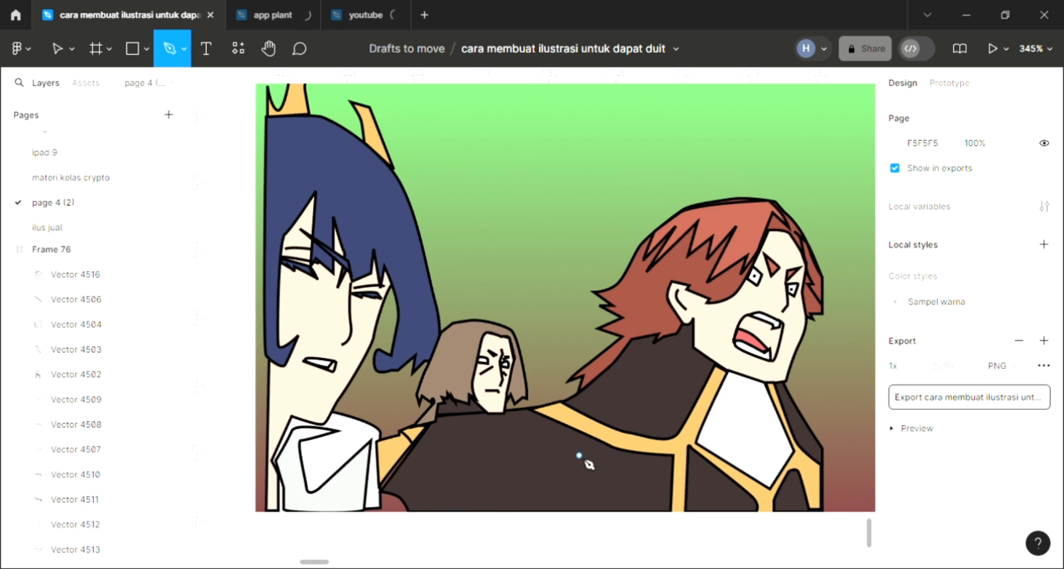
{"action": "left_click", "coordinate": [542, 414]}
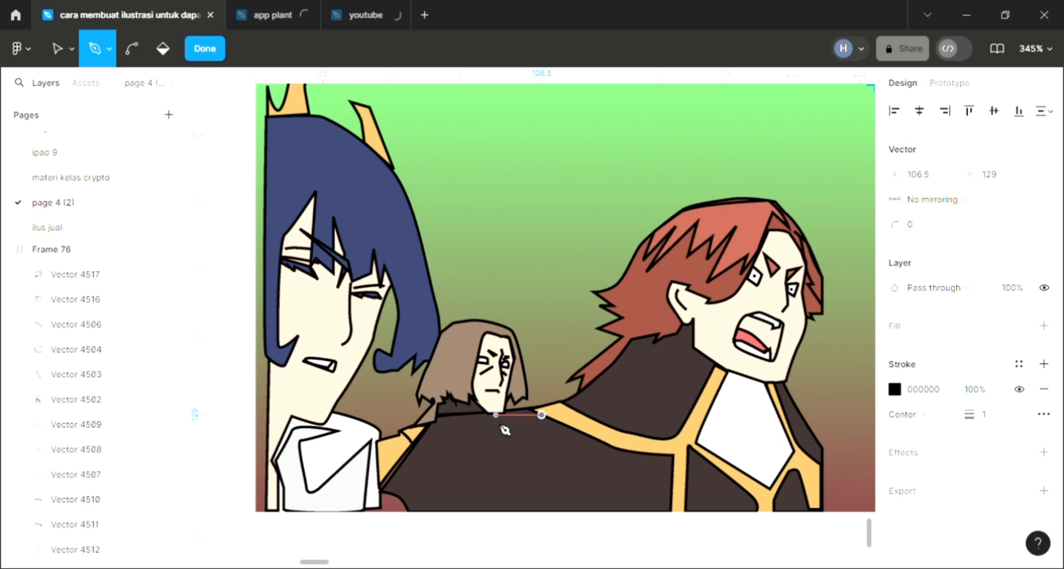
{"action": "left_click", "coordinate": [497, 415]}
{"action": "left_click", "coordinate": [496, 432]}
{"action": "left_click", "coordinate": [434, 431]}
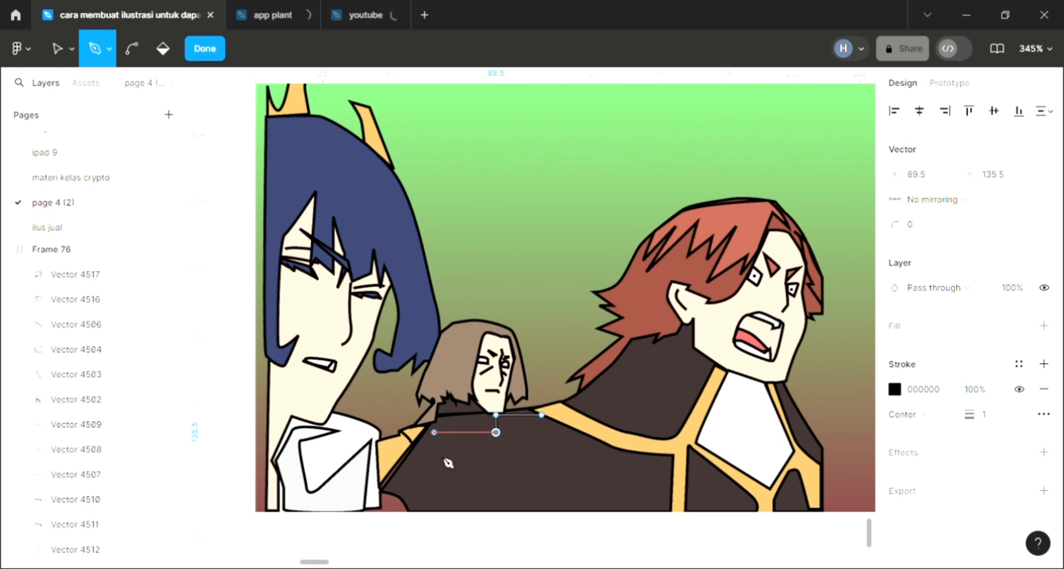
Zigzag the coat shadow outline down the shoulder and close it along the coat's upper edge, about 60.5 × 33.8 overall
{"action": "left_click", "coordinate": [455, 495]}
{"action": "left_click", "coordinate": [423, 456]}
{"action": "left_click", "coordinate": [402, 495]}
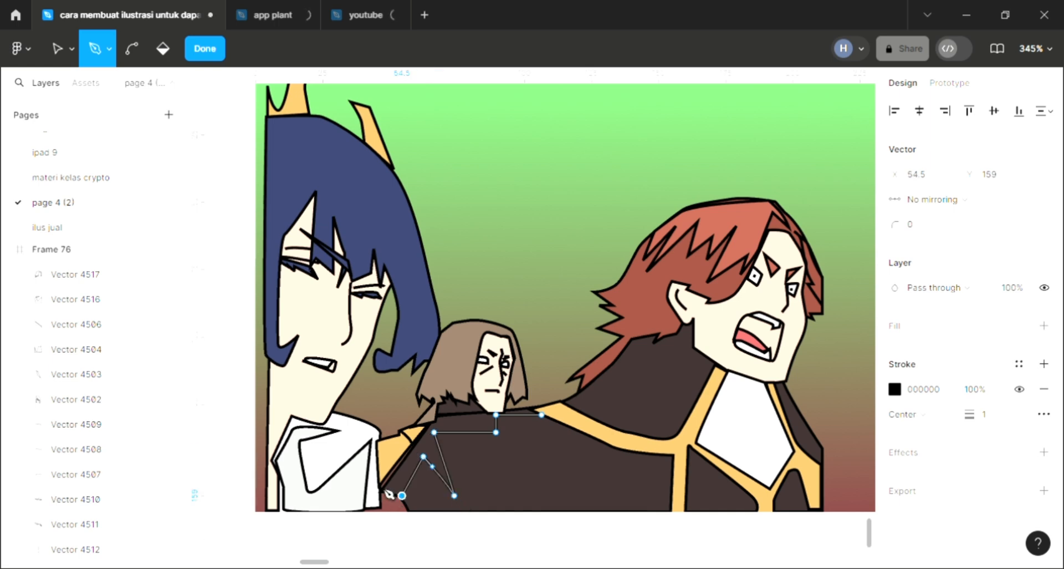
{"action": "left_click", "coordinate": [380, 485]}
{"action": "left_click", "coordinate": [434, 415]}
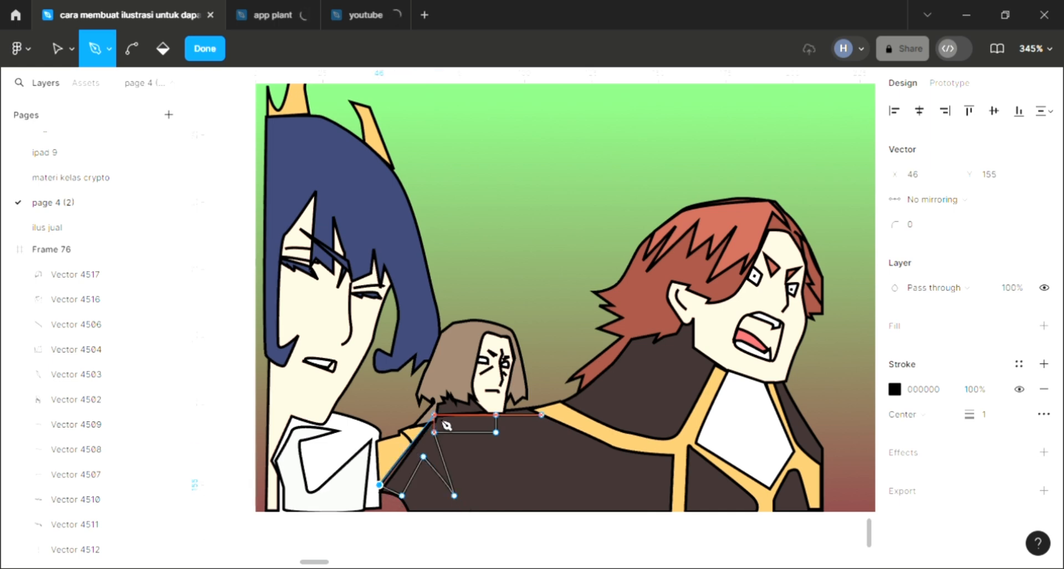
{"action": "left_click", "coordinate": [534, 405]}
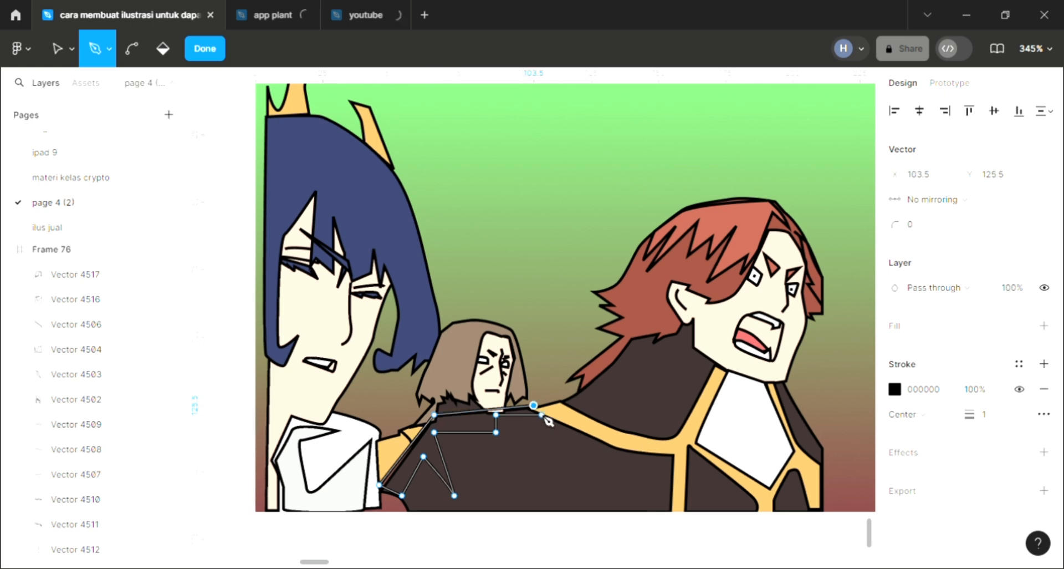
{"action": "left_click", "coordinate": [542, 414]}
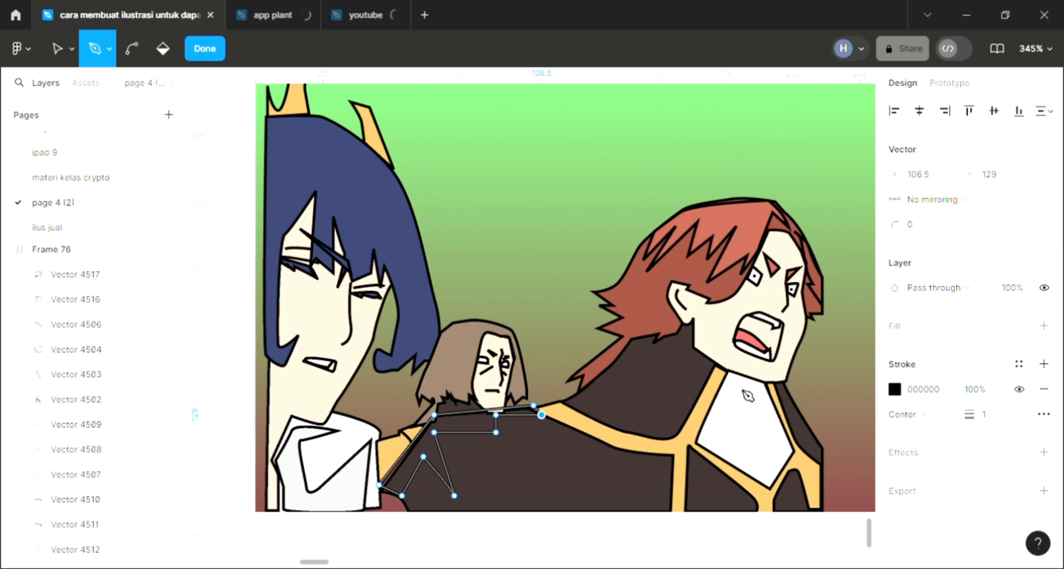
{"action": "key", "text": "Escape"}
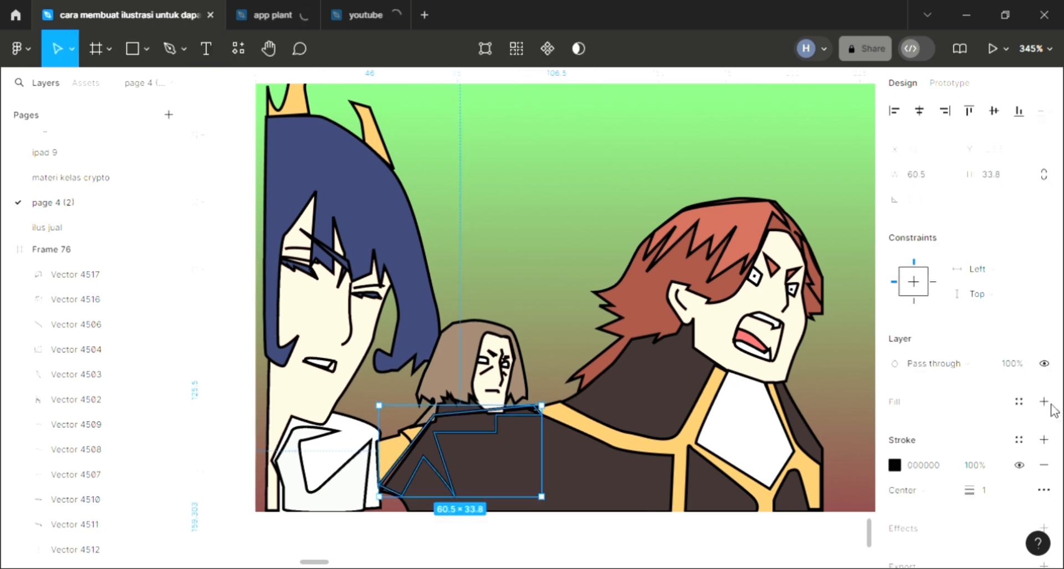
Fill the coat shadow shape with near-black 090D14 sampled from the palette swatches
{"action": "left_click", "coordinate": [1043, 401]}
{"action": "scroll", "coordinate": [593, 455], "scroll_direction": "down", "scroll_amount": 2}
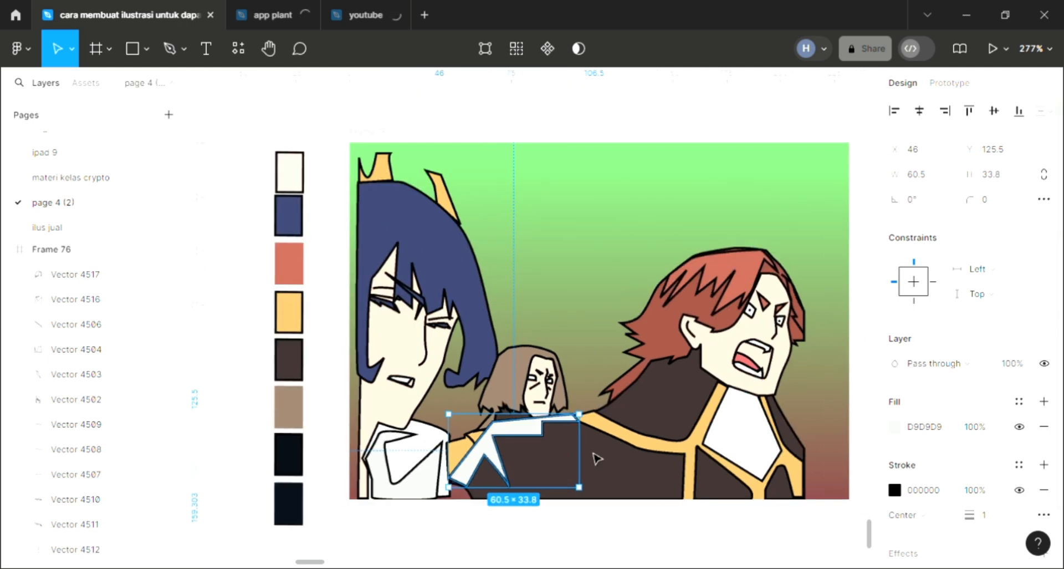
{"action": "key", "text": "i"}
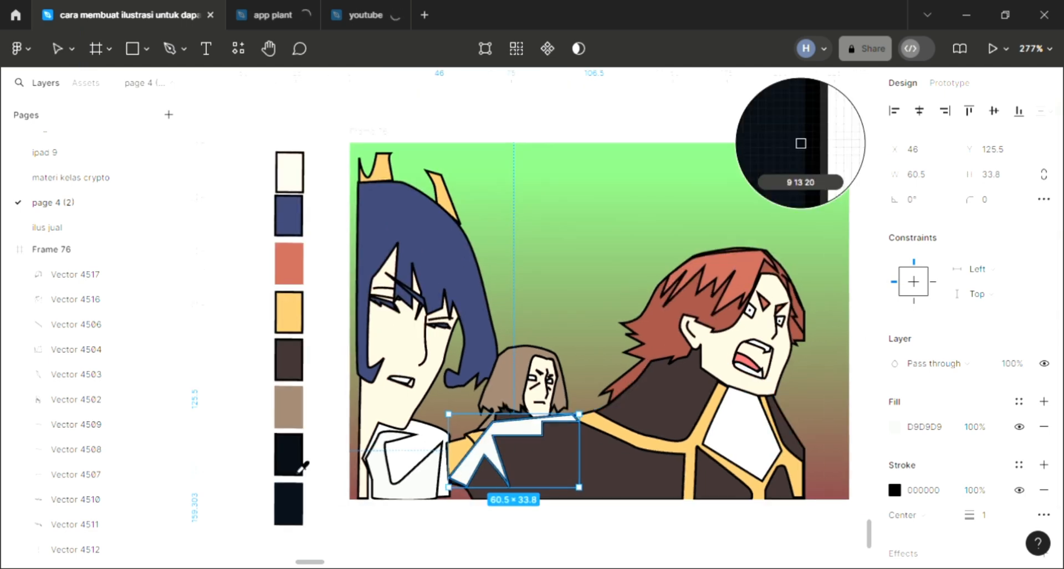
{"action": "left_click", "coordinate": [295, 463]}
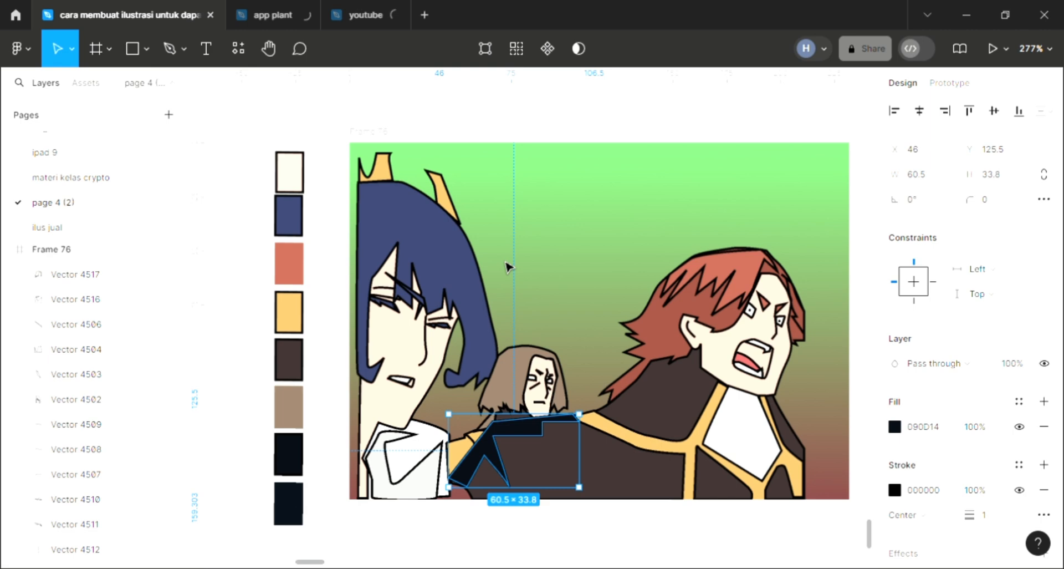
{"action": "left_click", "coordinate": [509, 267]}
Try to send the small character's brown hair shape to the back of the layer stack
{"action": "scroll", "coordinate": [368, 352], "scroll_direction": "right", "scroll_amount": 3}
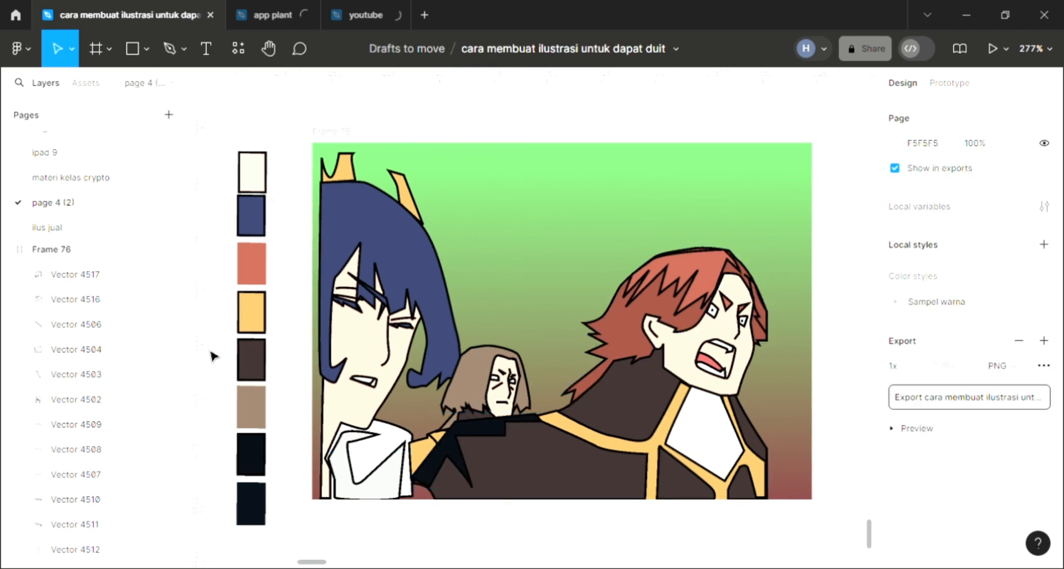
{"action": "scroll", "coordinate": [614, 424], "scroll_direction": "right", "scroll_amount": 2}
{"action": "scroll", "coordinate": [613, 423], "scroll_direction": "right", "scroll_amount": 4}
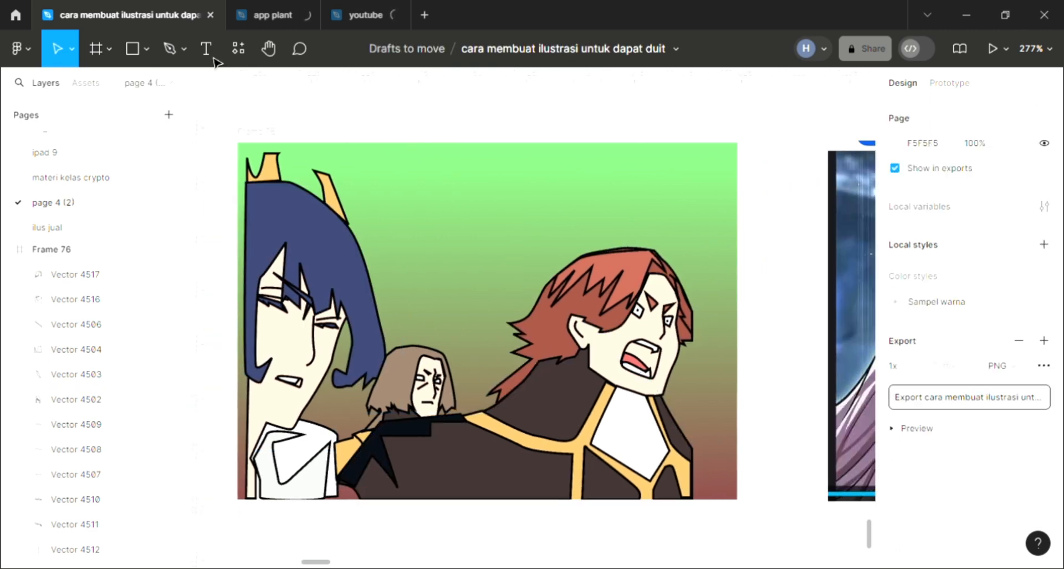
{"action": "left_click", "coordinate": [168, 47]}
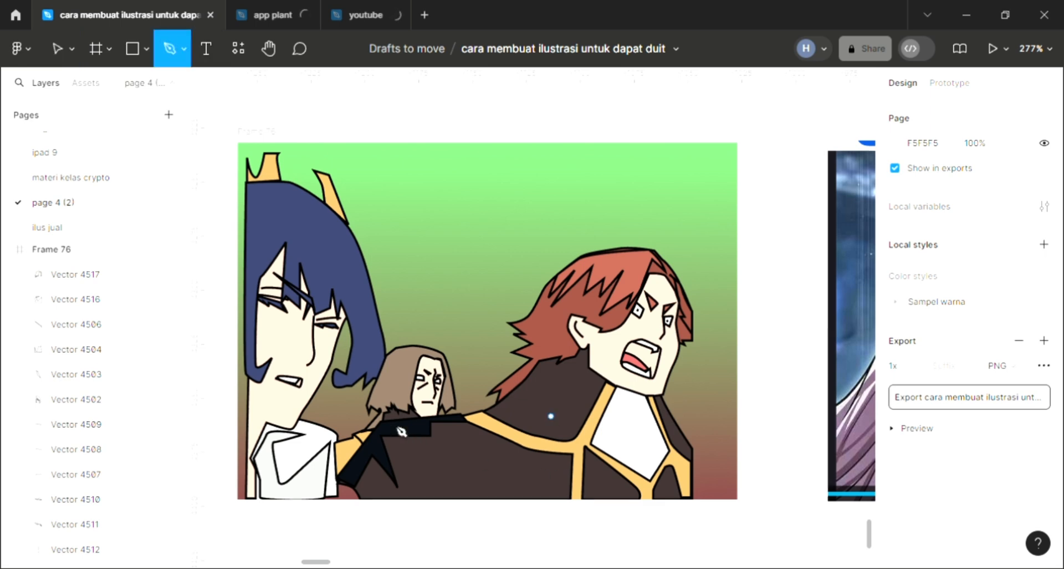
{"action": "scroll", "coordinate": [399, 404], "scroll_direction": "up", "scroll_amount": 5}
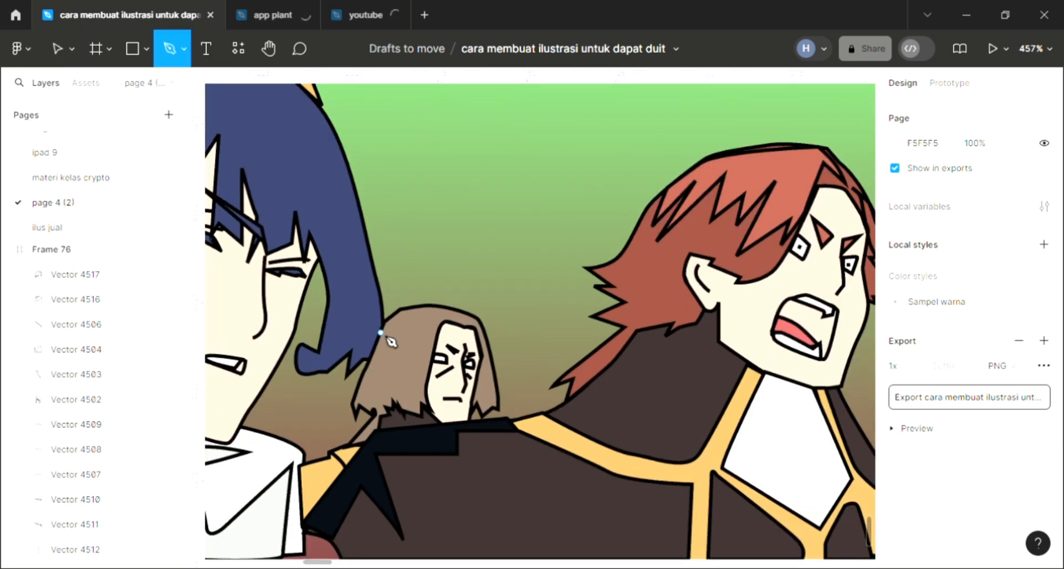
{"action": "left_click", "coordinate": [57, 47]}
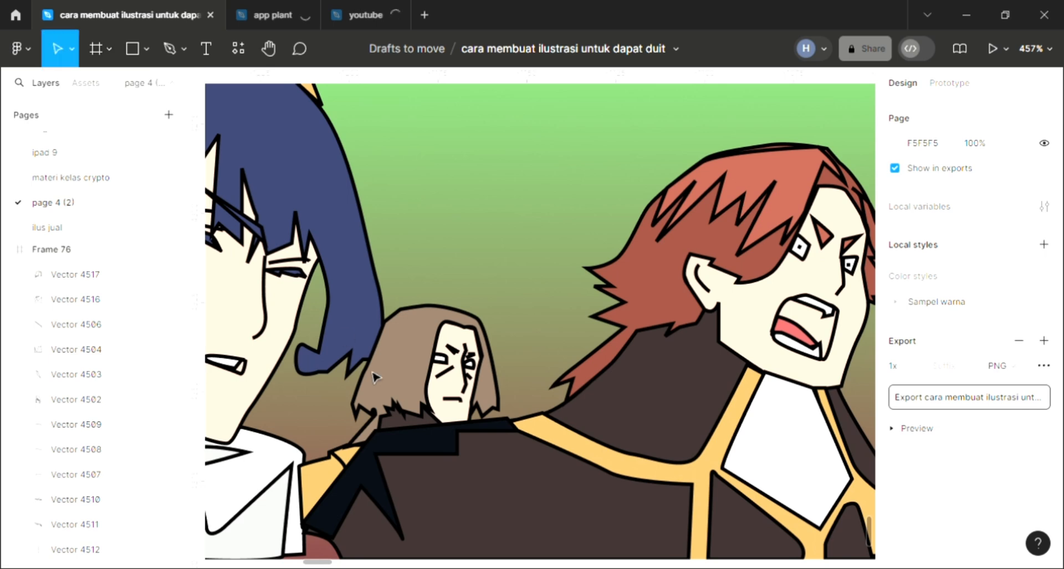
{"action": "left_click", "coordinate": [375, 377]}
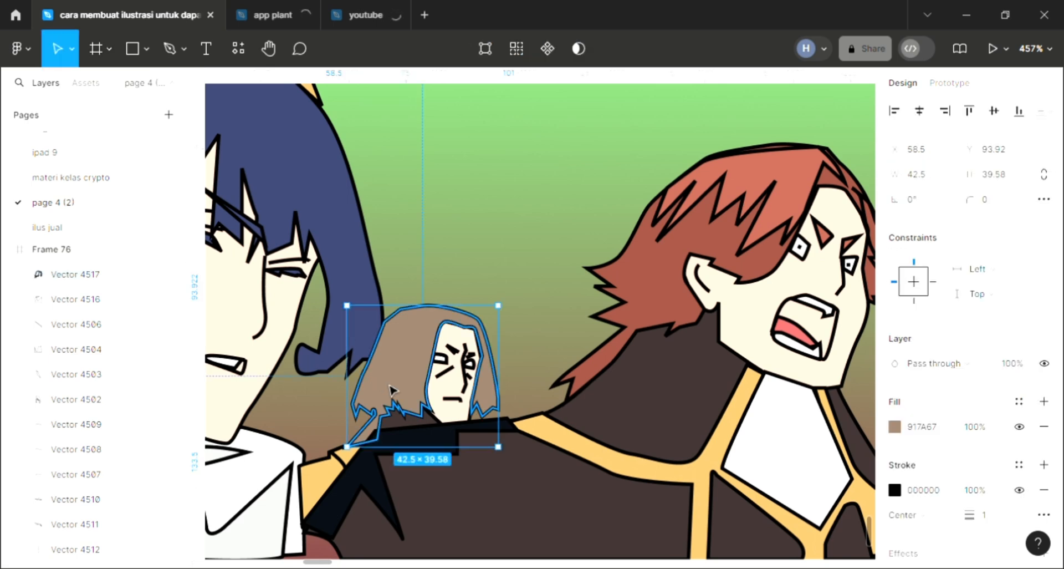
{"action": "key", "text": "["}
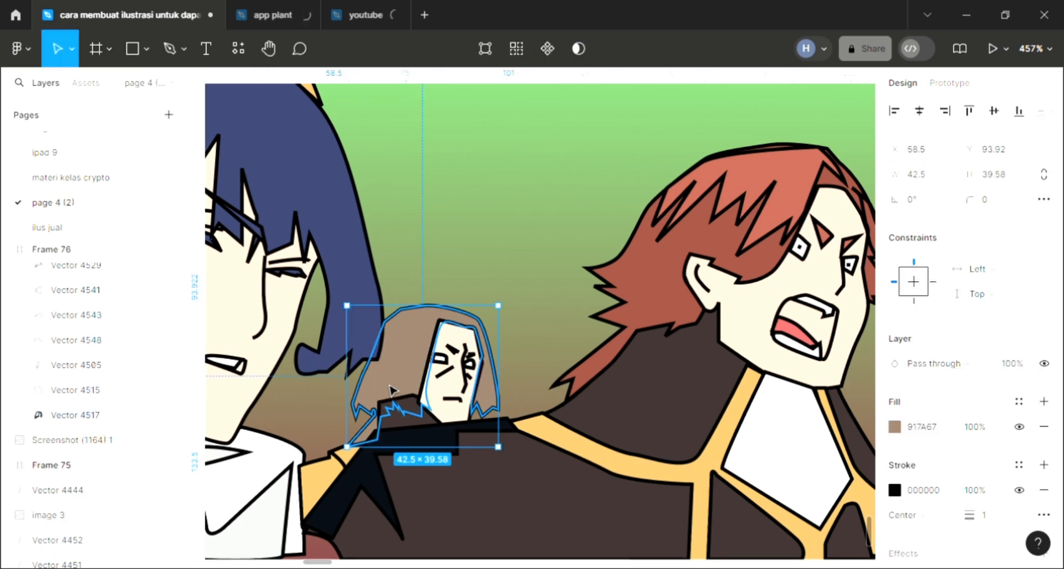
{"action": "key", "text": "]"}
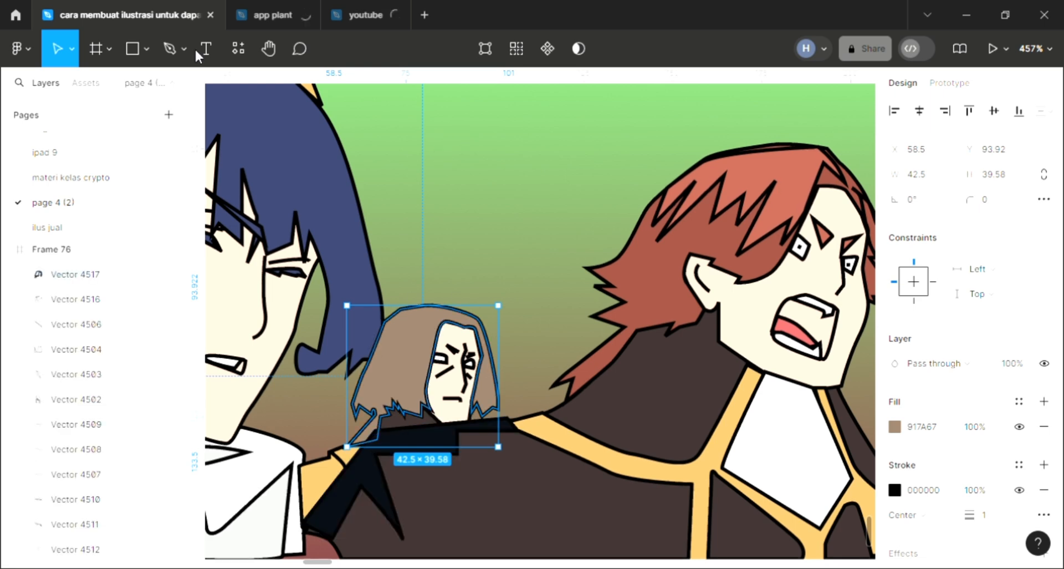
Draw a jagged zigzag Pen path across the small character's hair, from its outer edge towards the face
{"action": "left_click", "coordinate": [165, 50]}
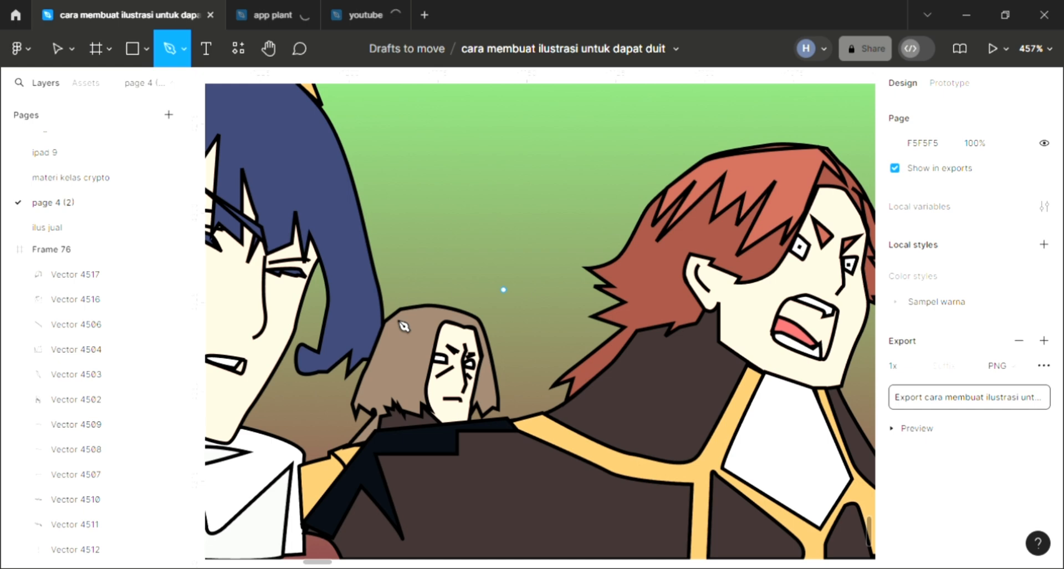
{"action": "scroll", "coordinate": [404, 326], "scroll_direction": "up", "scroll_amount": 3}
{"action": "left_click", "coordinate": [374, 336]}
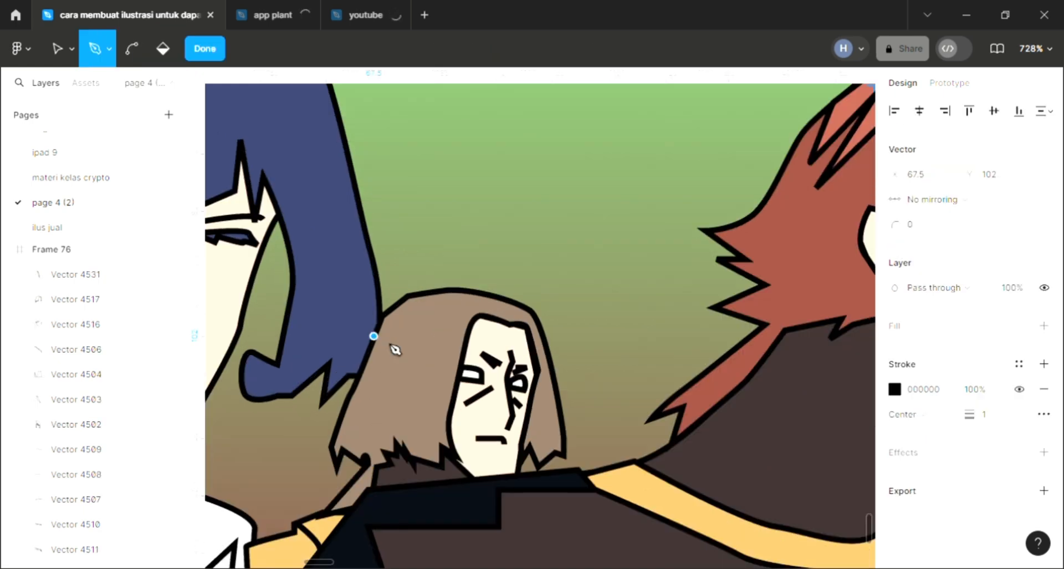
{"action": "left_click_drag", "start_coordinate": [365, 398], "coordinate": [393, 393]}
{"action": "left_click", "coordinate": [384, 338]}
{"action": "left_click", "coordinate": [386, 378]}
{"action": "left_click", "coordinate": [393, 336]}
{"action": "left_click", "coordinate": [416, 338]}
{"action": "left_click", "coordinate": [417, 372]}
{"action": "left_click", "coordinate": [428, 347]}
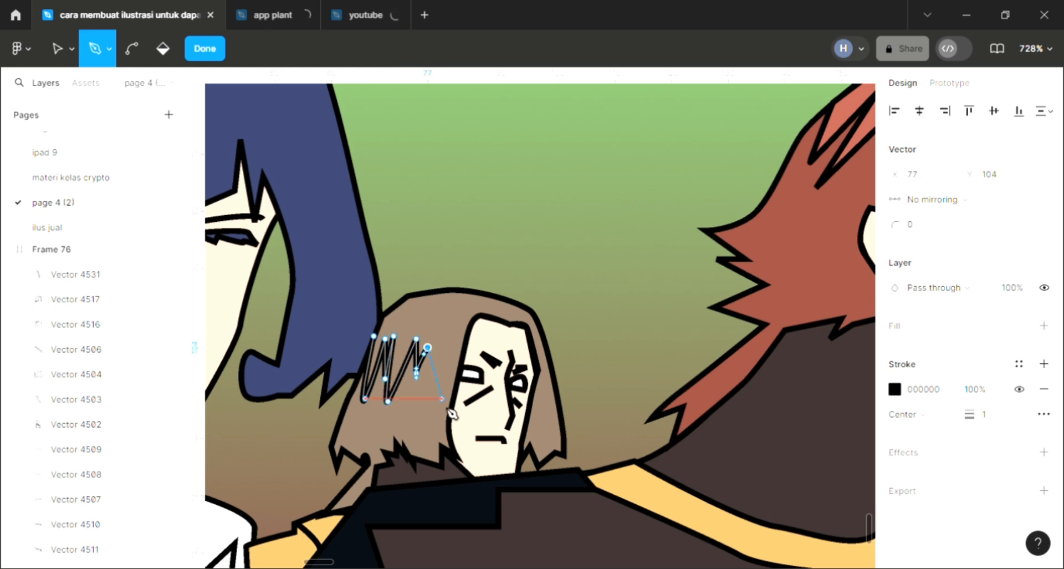
{"action": "left_click", "coordinate": [442, 400]}
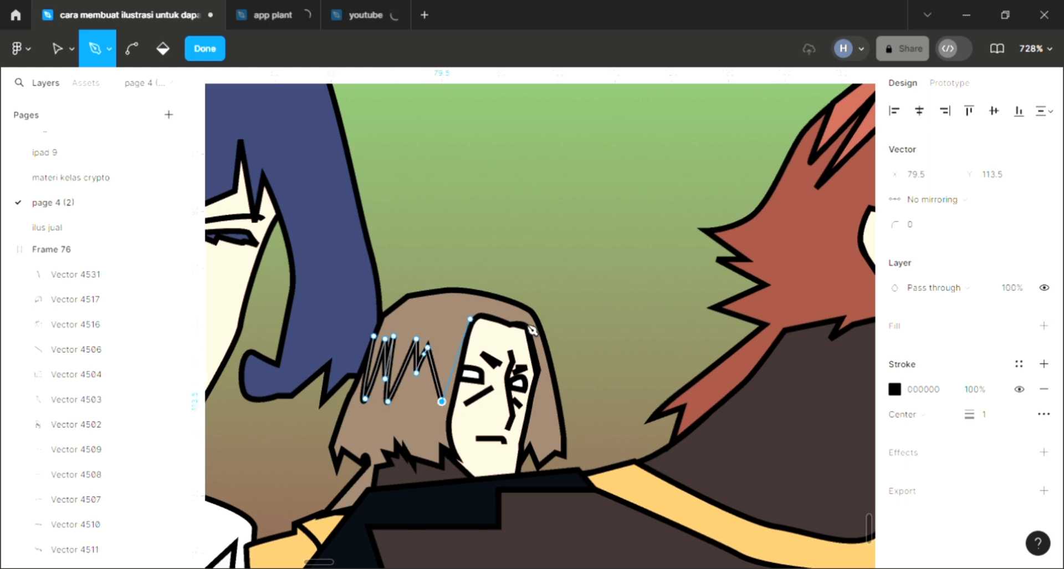
Close the hair path around the forehead, side lock and crown, about 32.9 × 23.6, and add a light grey D9D9D9 fill
{"action": "left_click", "coordinate": [470, 319]}
{"action": "left_click", "coordinate": [507, 318]}
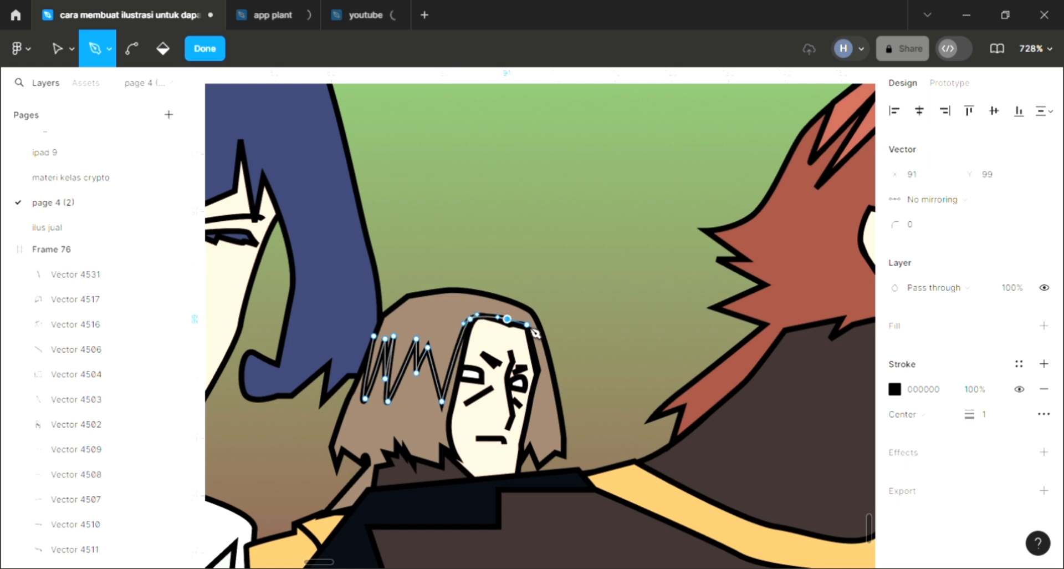
{"action": "left_click", "coordinate": [527, 325]}
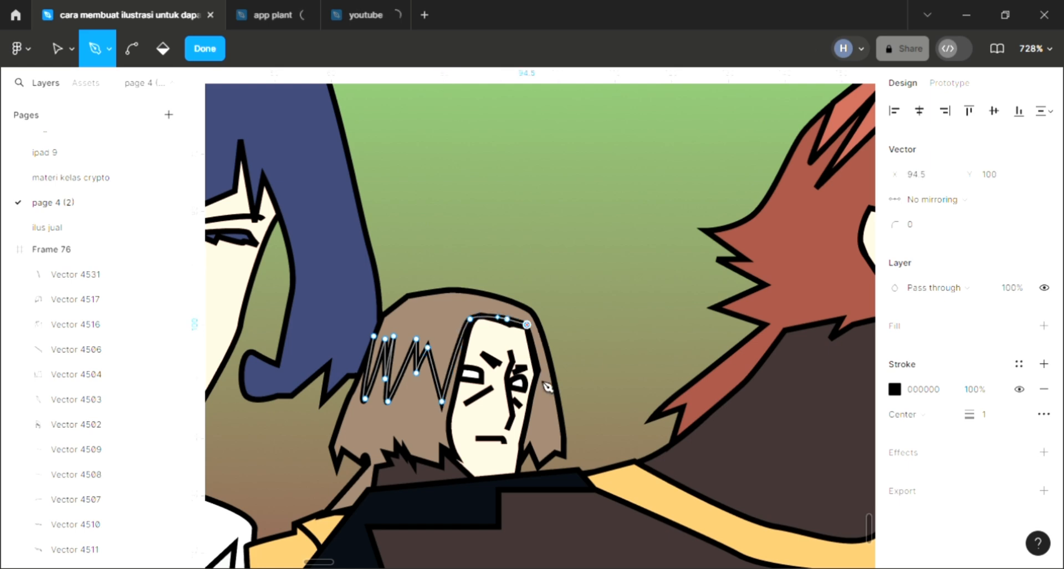
{"action": "left_click", "coordinate": [549, 427]}
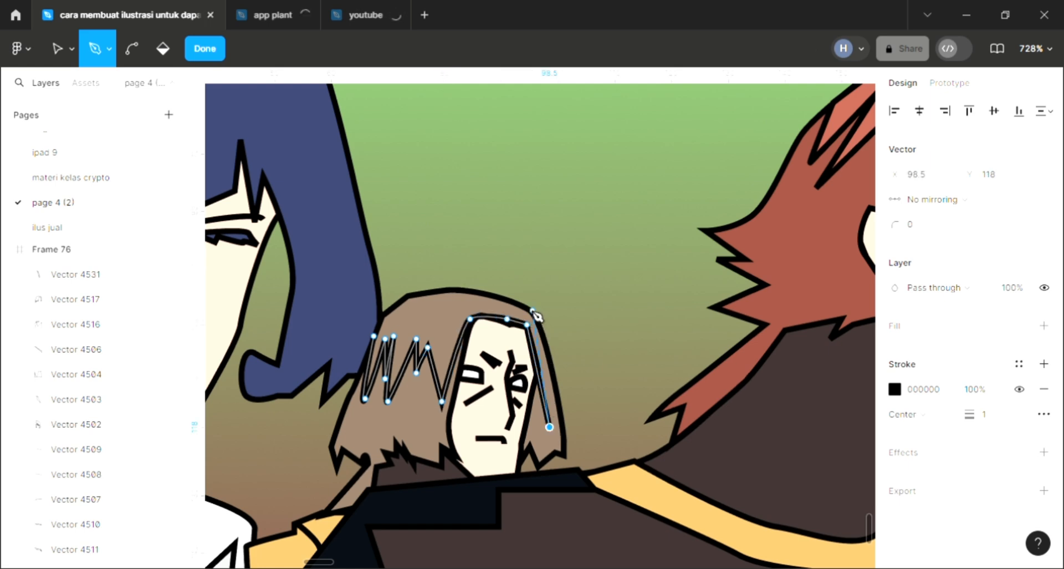
{"action": "left_click", "coordinate": [533, 310]}
{"action": "left_click", "coordinate": [450, 287]}
{"action": "left_click_drag", "start_coordinate": [447, 293], "coordinate": [416, 296]}
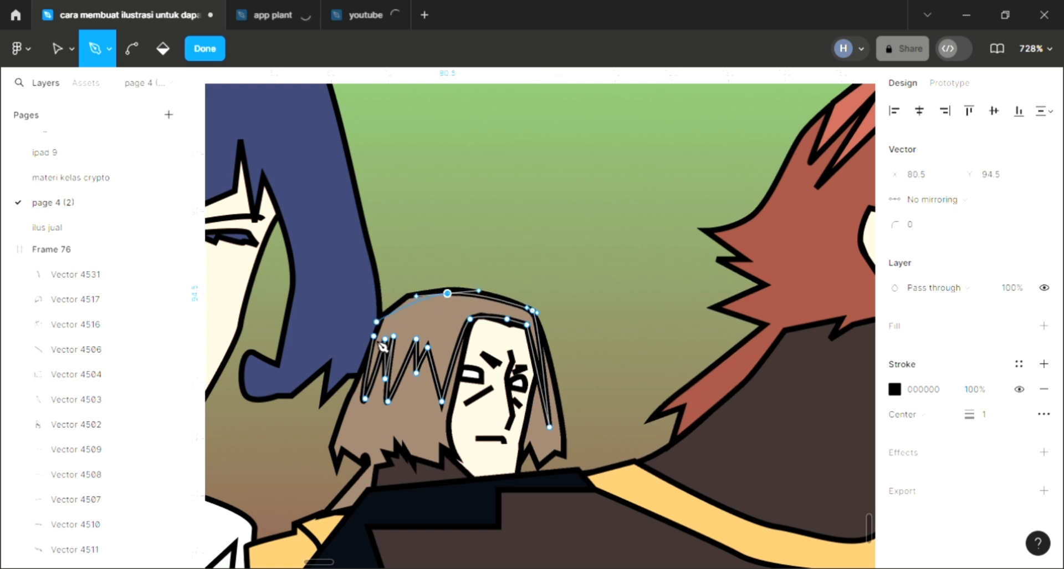
{"action": "left_click_drag", "start_coordinate": [373, 336], "coordinate": [368, 380]}
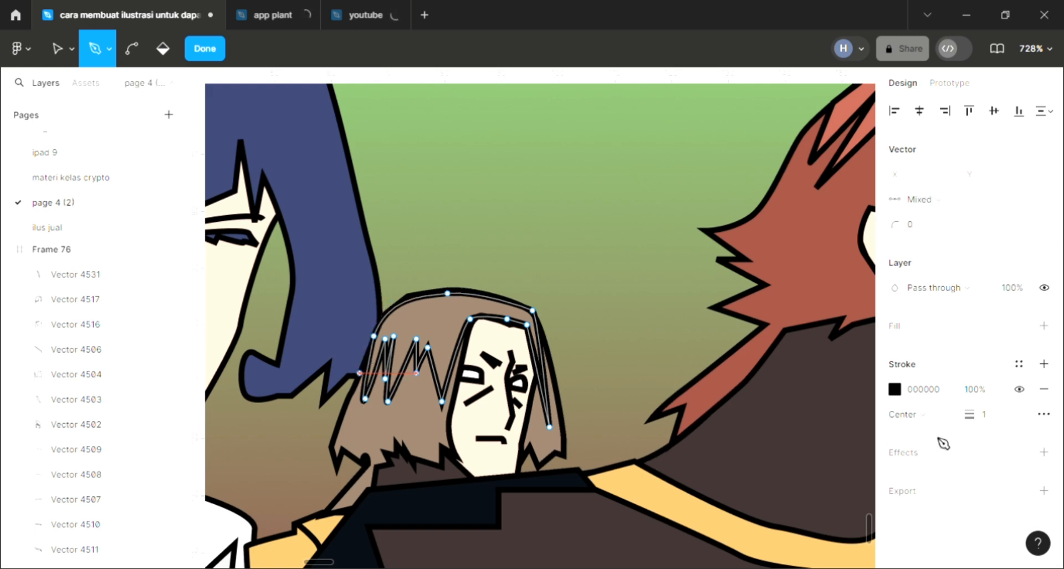
{"action": "key", "text": "Escape"}
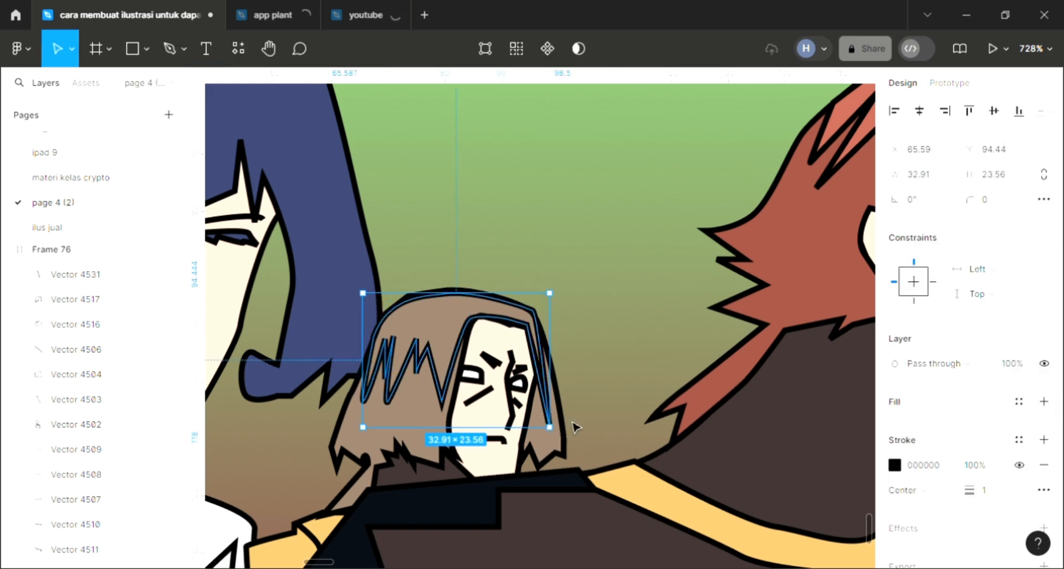
{"action": "scroll", "coordinate": [571, 428], "scroll_direction": "down", "scroll_amount": 5}
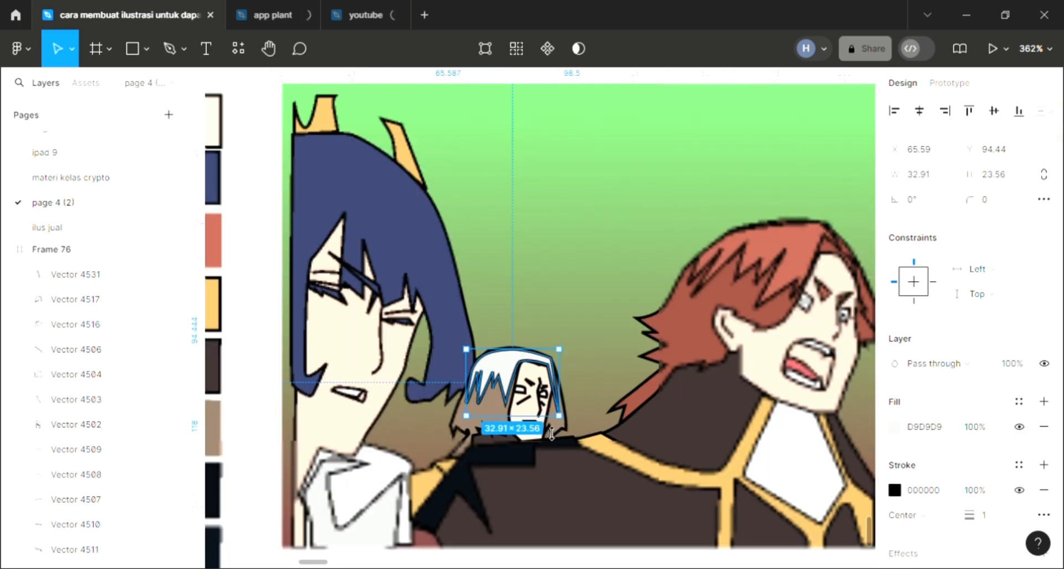
Sample the brown hair colour for the small character's new hair shape and lighten its fill to C1A58E
{"action": "key", "text": "i"}
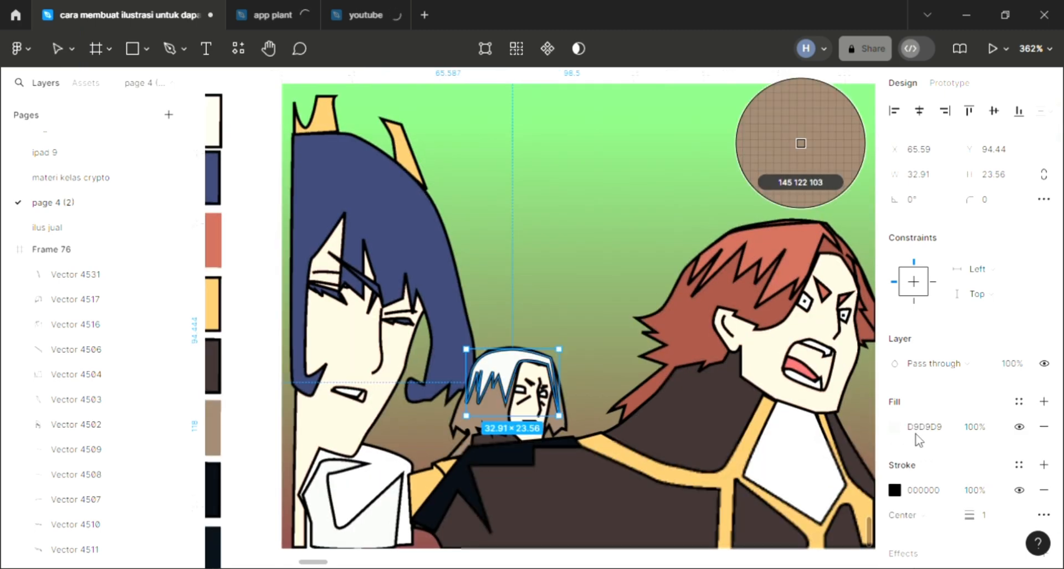
{"action": "left_click", "coordinate": [896, 427]}
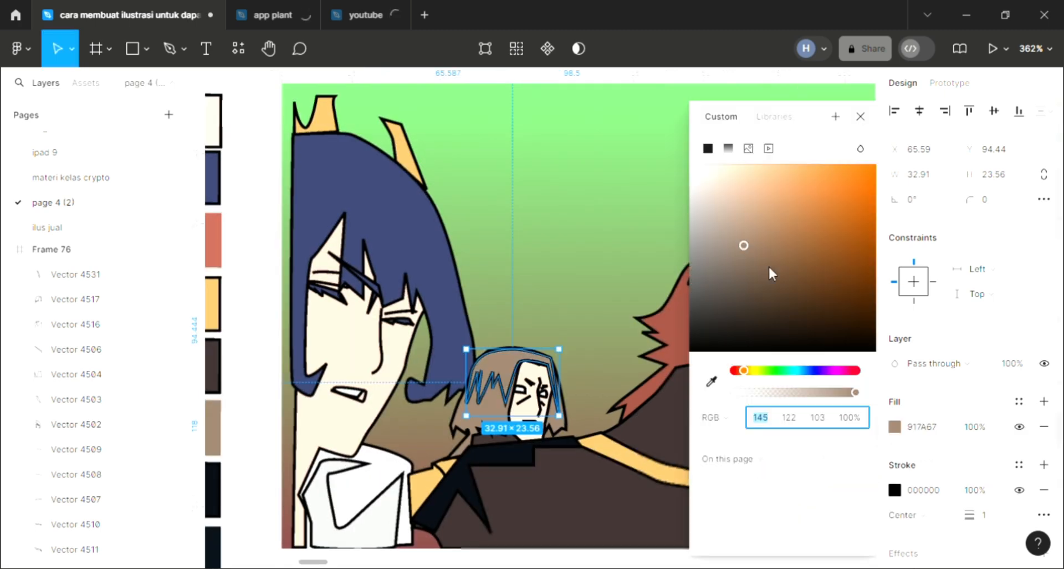
{"action": "left_click", "coordinate": [739, 209]}
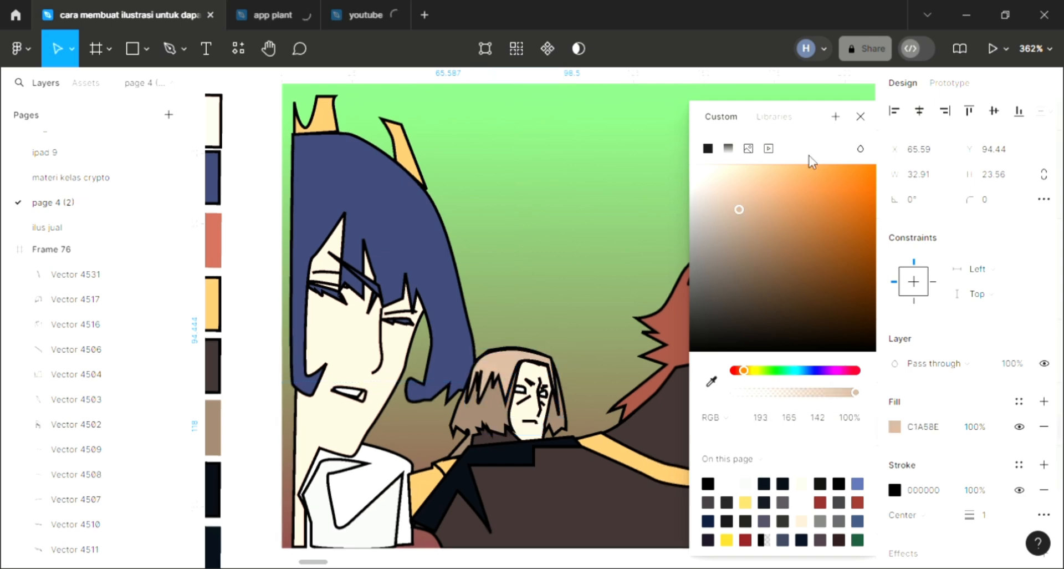
{"action": "left_click", "coordinate": [860, 117]}
{"action": "left_click", "coordinate": [647, 228]}
Draw a closed zigzag Pen shape about 22.7 × 27.6 inside the red-haired character's white collar and fill it with light grey D9D9D9
{"action": "scroll", "coordinate": [646, 228], "scroll_direction": "right", "scroll_amount": 2}
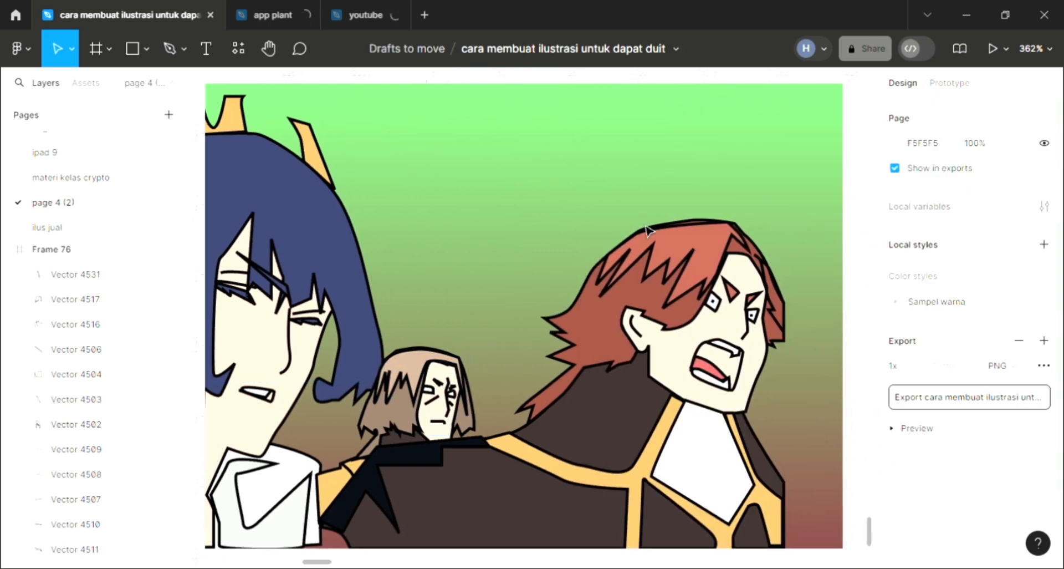
{"action": "scroll", "coordinate": [646, 227], "scroll_direction": "down", "scroll_amount": 2}
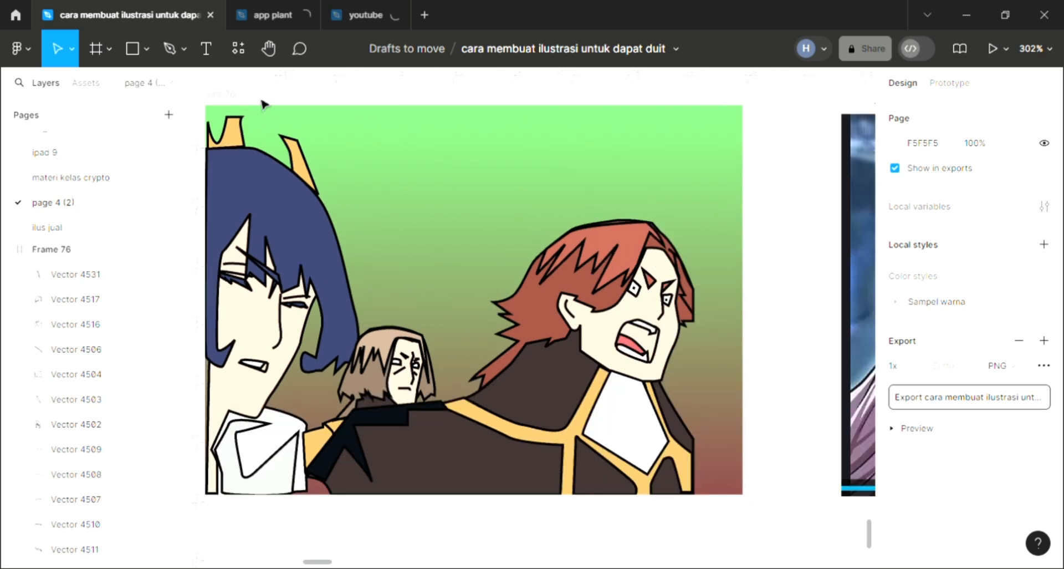
{"action": "left_click", "coordinate": [176, 60]}
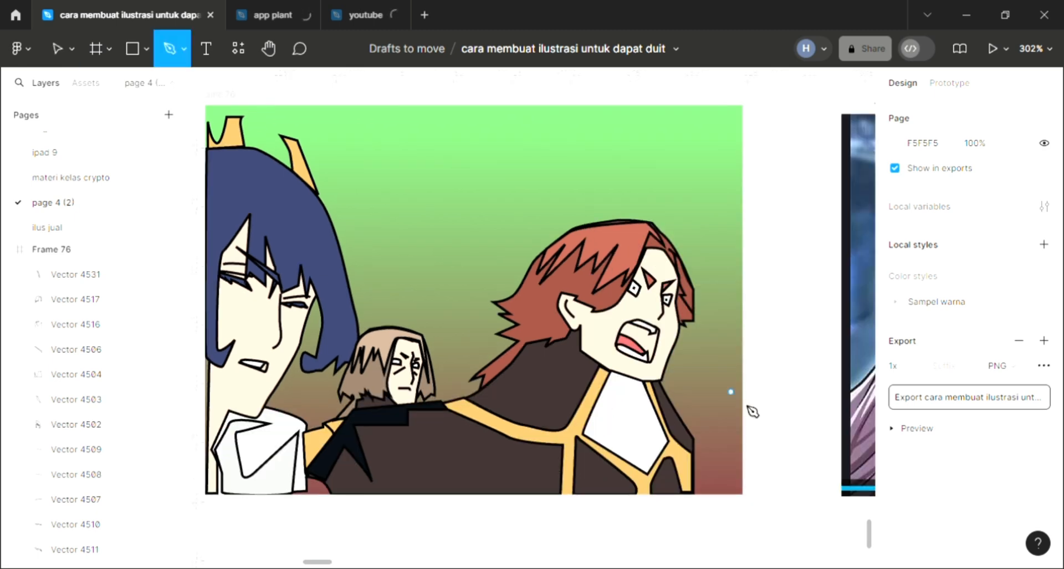
{"action": "scroll", "coordinate": [750, 407], "scroll_direction": "up", "scroll_amount": 2}
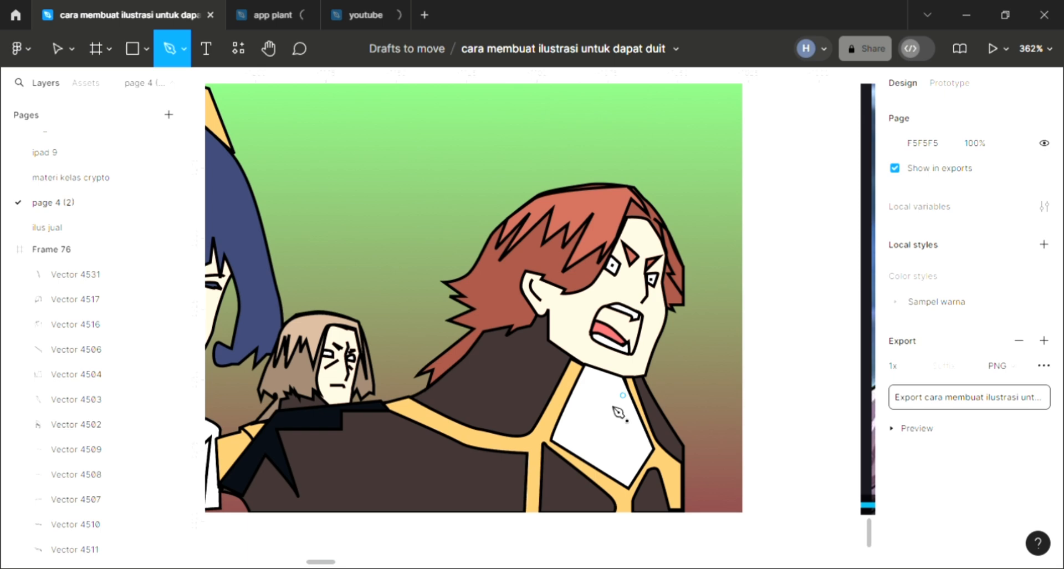
{"action": "left_click", "coordinate": [623, 394]}
{"action": "left_click", "coordinate": [609, 402]}
{"action": "left_click", "coordinate": [572, 431]}
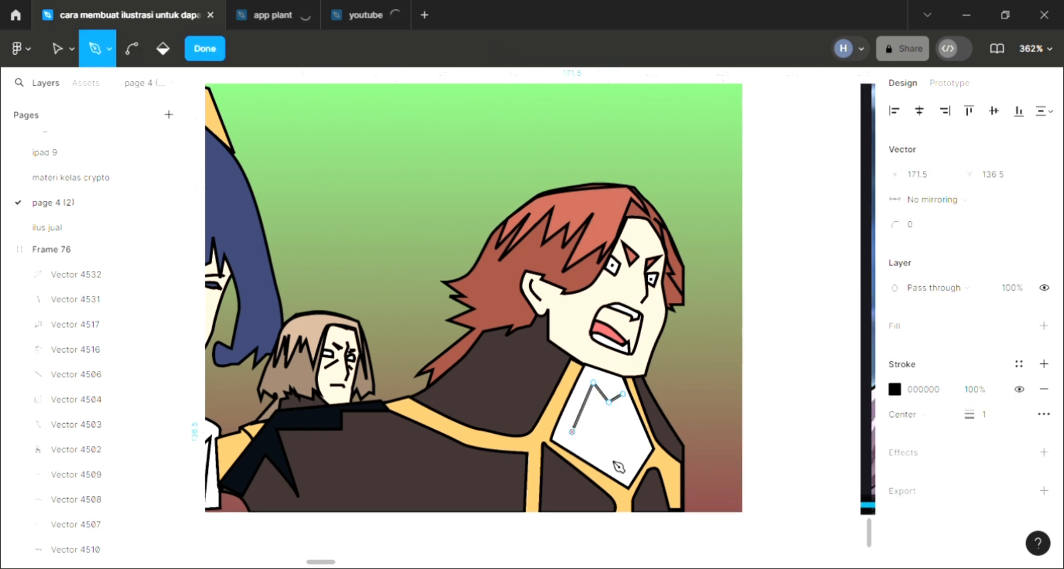
{"action": "left_click", "coordinate": [608, 457]}
{"action": "left_click", "coordinate": [616, 425]}
{"action": "left_click_drag", "start_coordinate": [636, 457], "coordinate": [632, 442]}
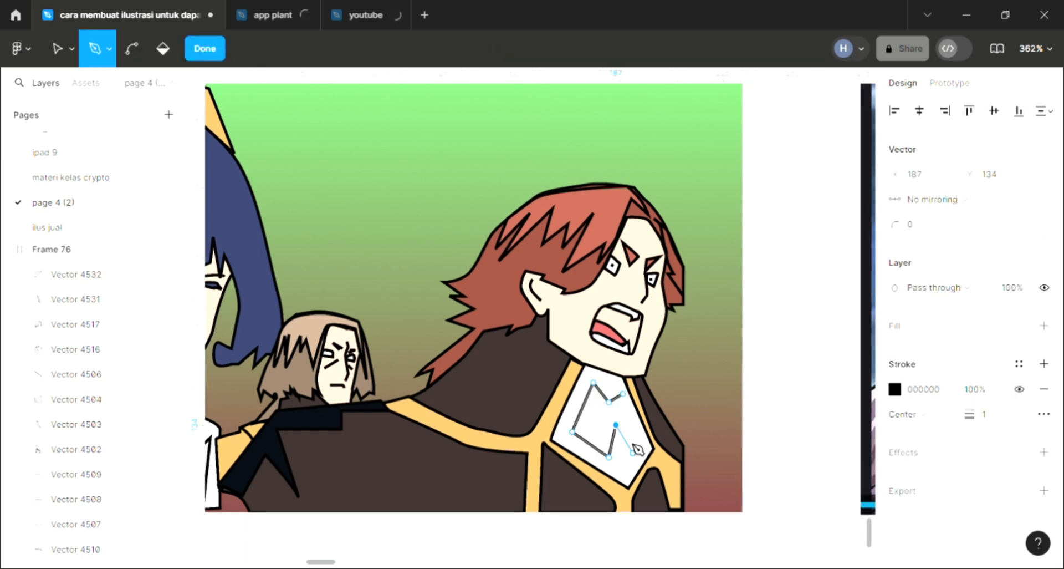
{"action": "left_click", "coordinate": [632, 400]}
{"action": "key", "text": "Escape"}
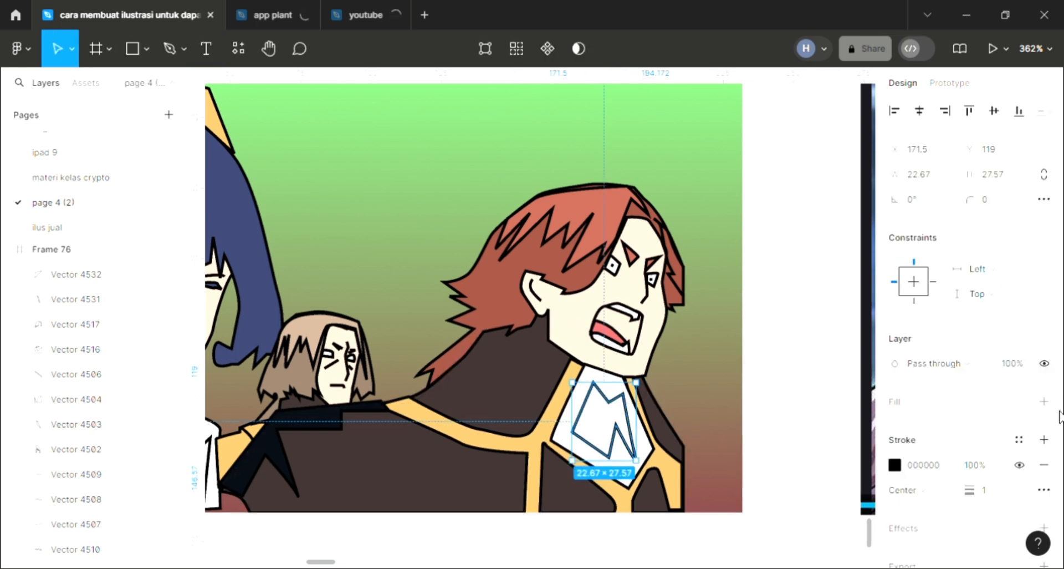
{"action": "left_click", "coordinate": [1044, 402]}
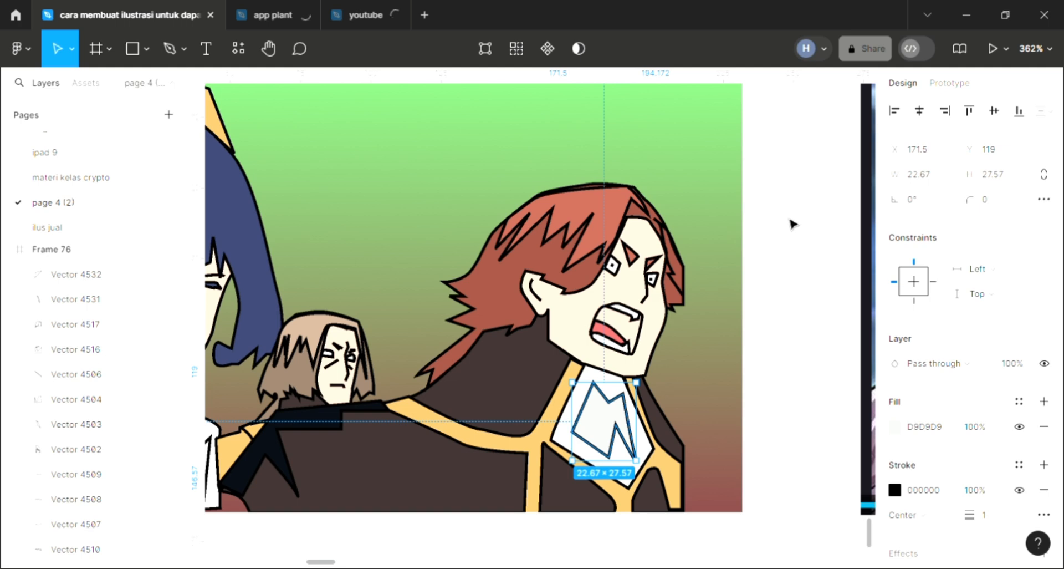
{"action": "left_click", "coordinate": [789, 216]}
Draw a small closed jagged Pen shape about 9 × 13.5 in the red hair, directly behind the ear
{"action": "scroll", "coordinate": [784, 168], "scroll_direction": "down", "scroll_amount": 1}
{"action": "left_click", "coordinate": [167, 47]}
{"action": "scroll", "coordinate": [487, 317], "scroll_direction": "up", "scroll_amount": 3}
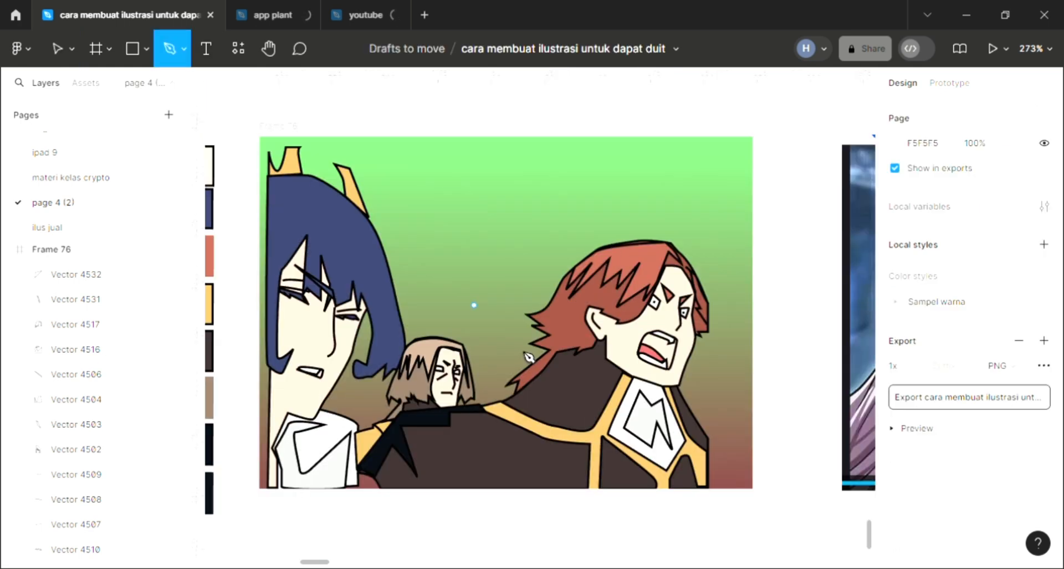
{"action": "scroll", "coordinate": [643, 494], "scroll_direction": "up", "scroll_amount": 2}
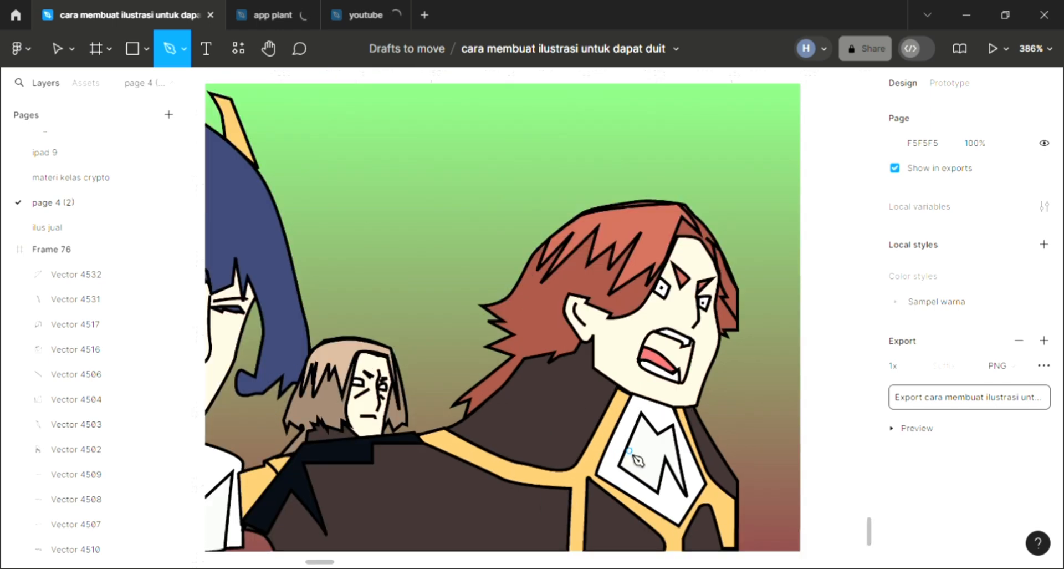
{"action": "scroll", "coordinate": [568, 331], "scroll_direction": "up", "scroll_amount": 2}
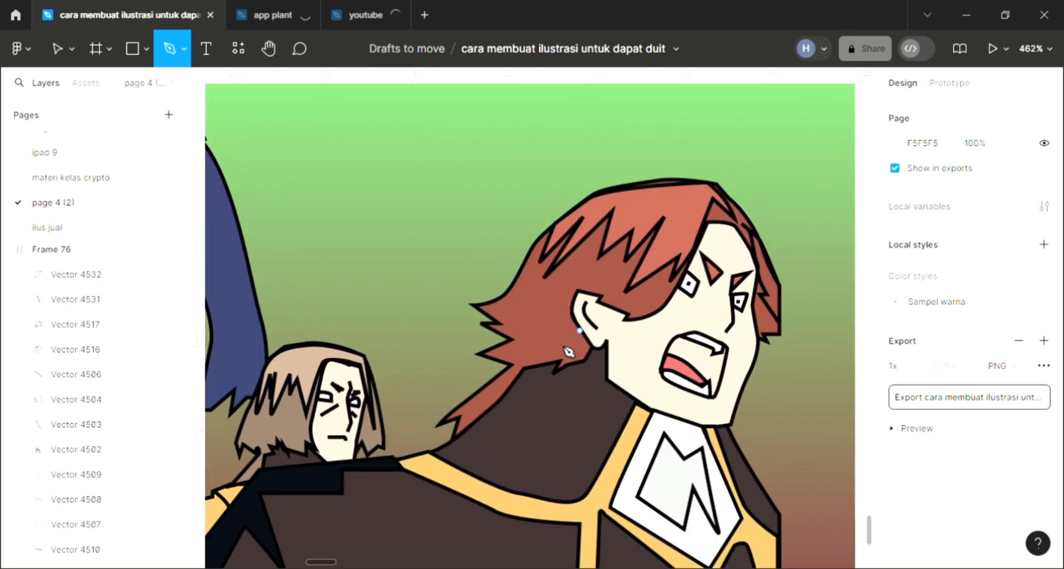
{"action": "left_click", "coordinate": [556, 345]}
{"action": "left_click", "coordinate": [578, 333]}
{"action": "left_click", "coordinate": [562, 316]}
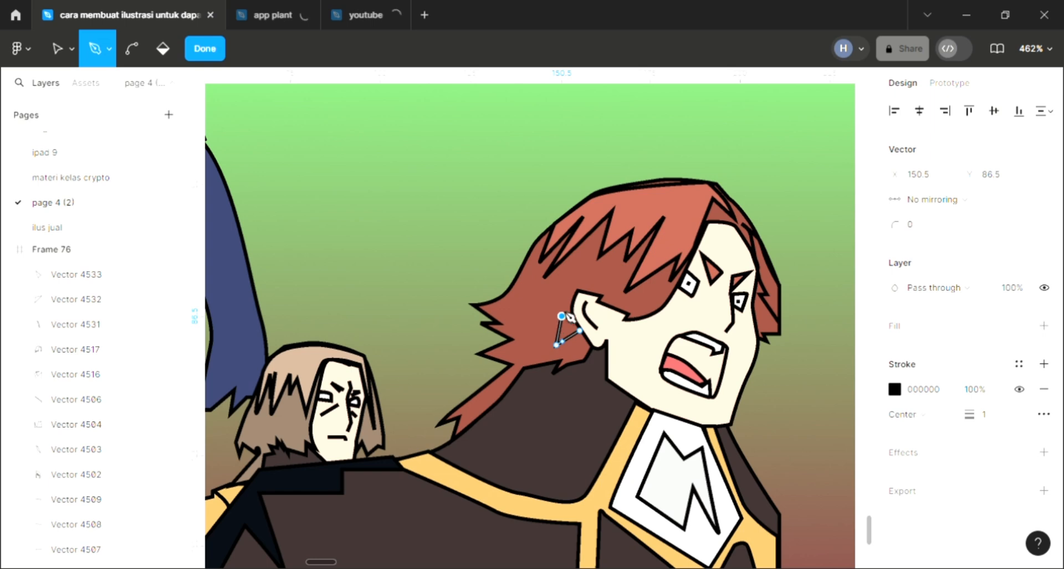
{"action": "left_click", "coordinate": [547, 315]}
{"action": "left_click", "coordinate": [572, 296]}
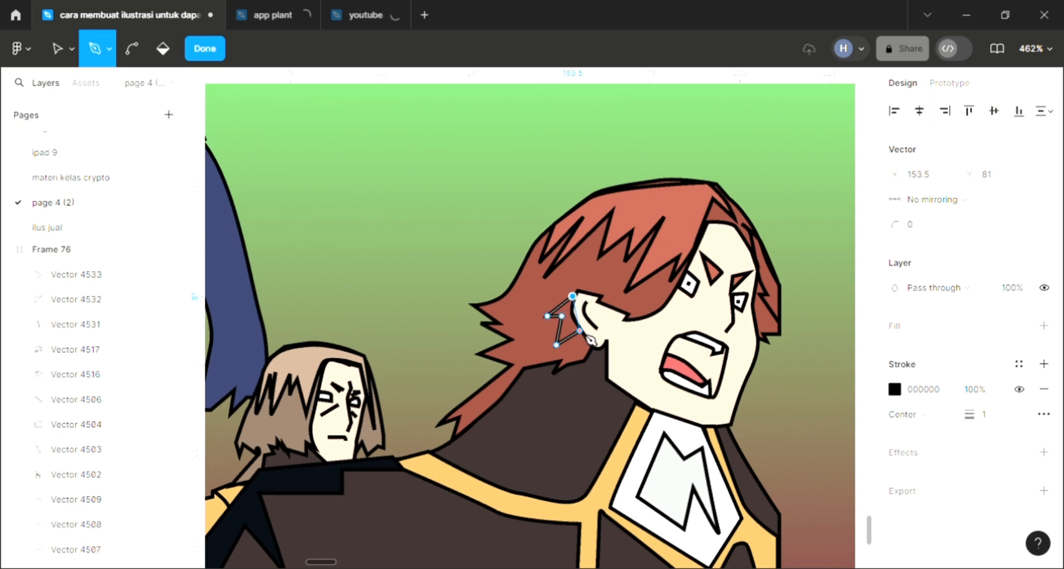
{"action": "left_click", "coordinate": [579, 333]}
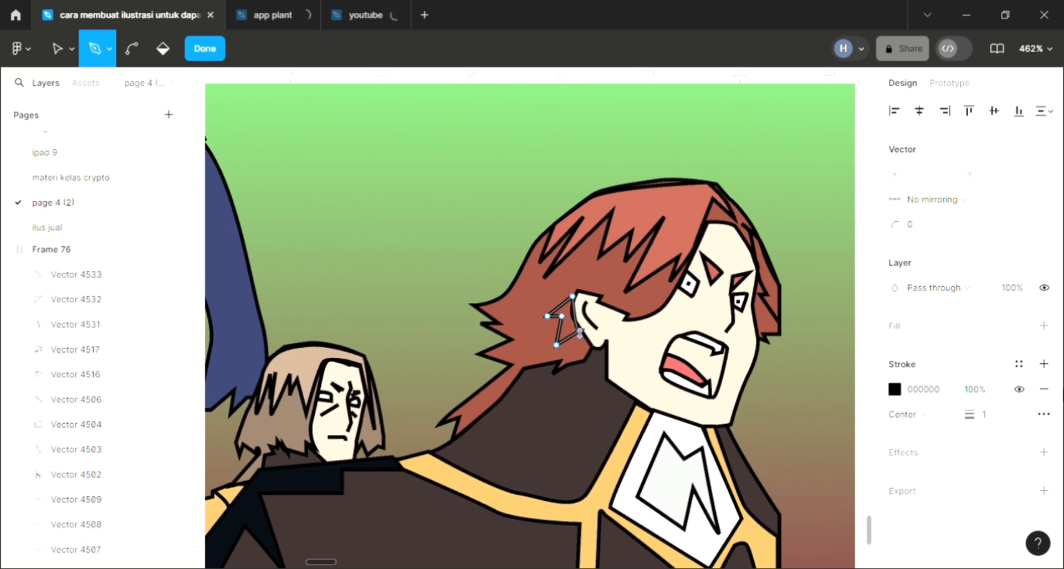
{"action": "key", "text": "Escape"}
Fill the shape behind the ear with the lighter red BB6453 sampled from the upper hair highlight
{"action": "left_click", "coordinate": [1044, 403]}
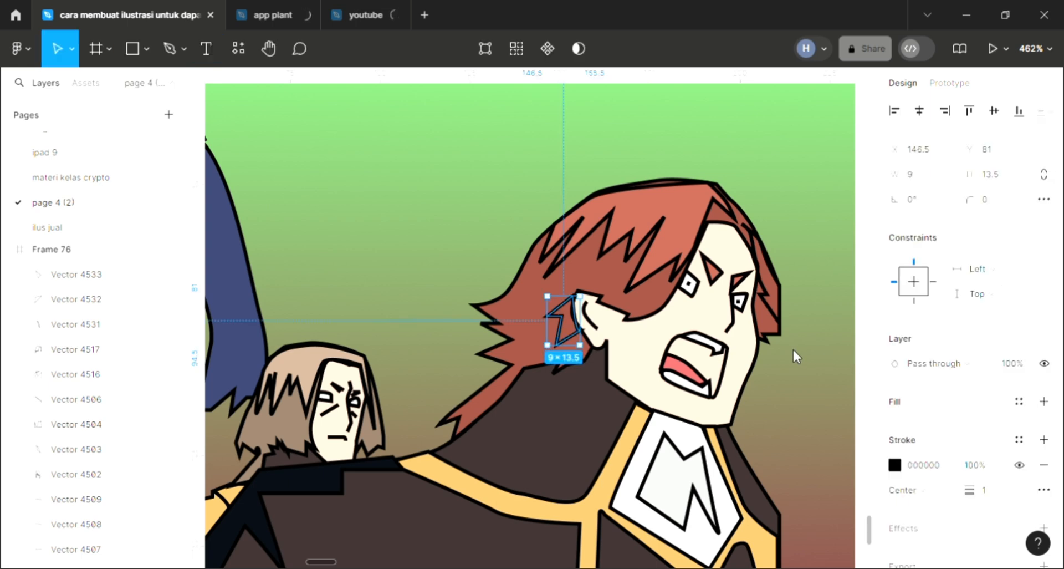
{"action": "key", "text": "i"}
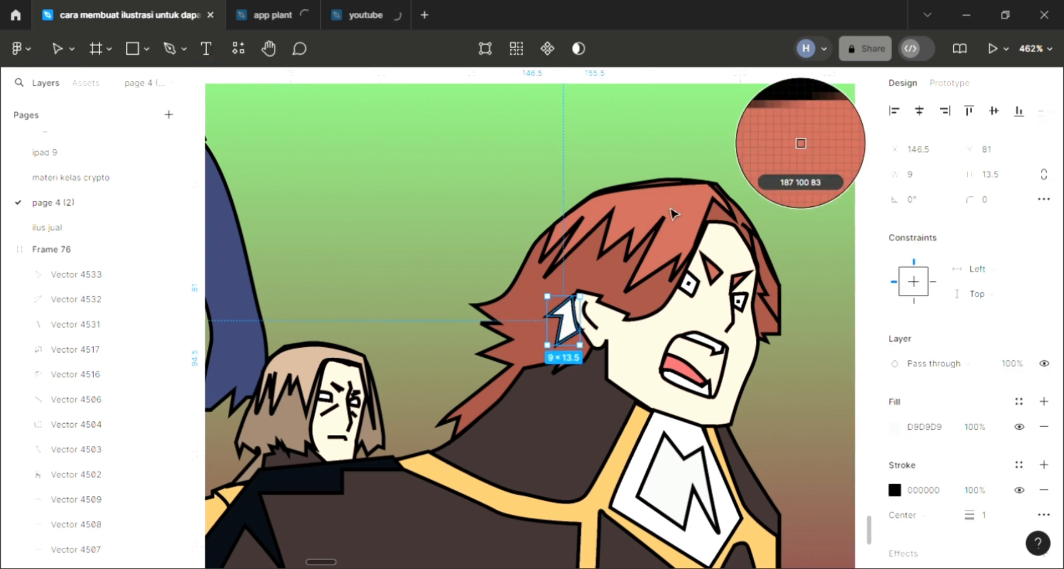
{"action": "left_click", "coordinate": [673, 214]}
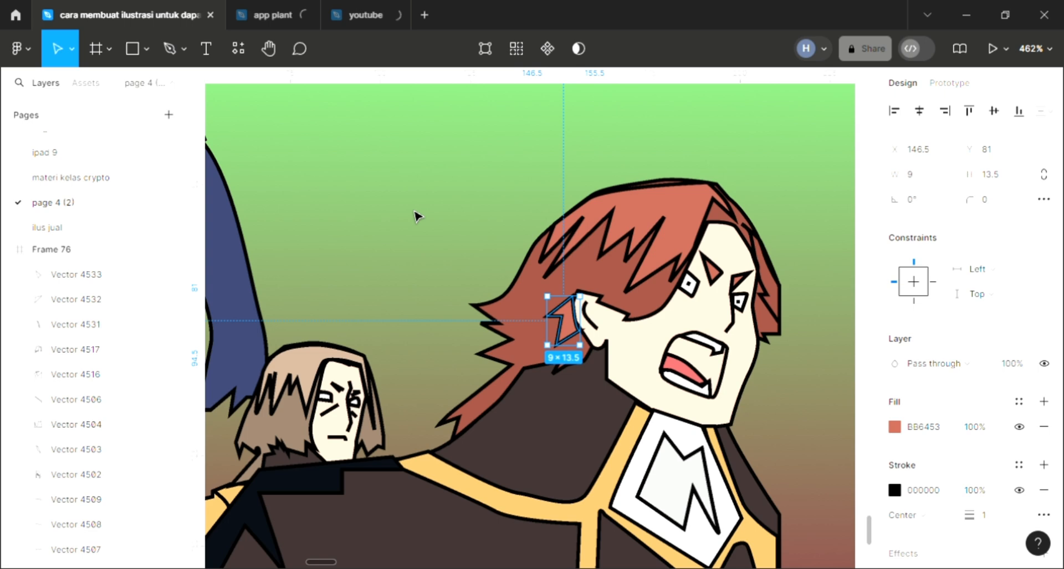
{"action": "left_click", "coordinate": [414, 212]}
Draw a closed, partly curved Pen shape about 38.5 × 22.3 on the red-haired character's coat shoulder, below the hair and ear
{"action": "scroll", "coordinate": [415, 211], "scroll_direction": "down", "scroll_amount": 4}
{"action": "scroll", "coordinate": [370, 185], "scroll_direction": "left", "scroll_amount": 2}
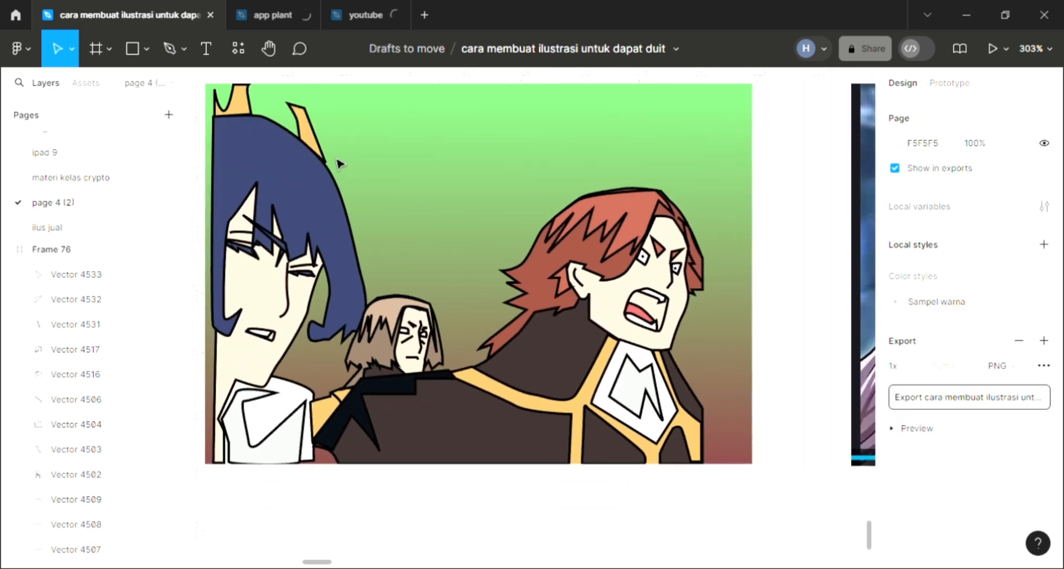
{"action": "scroll", "coordinate": [340, 164], "scroll_direction": "left", "scroll_amount": 3}
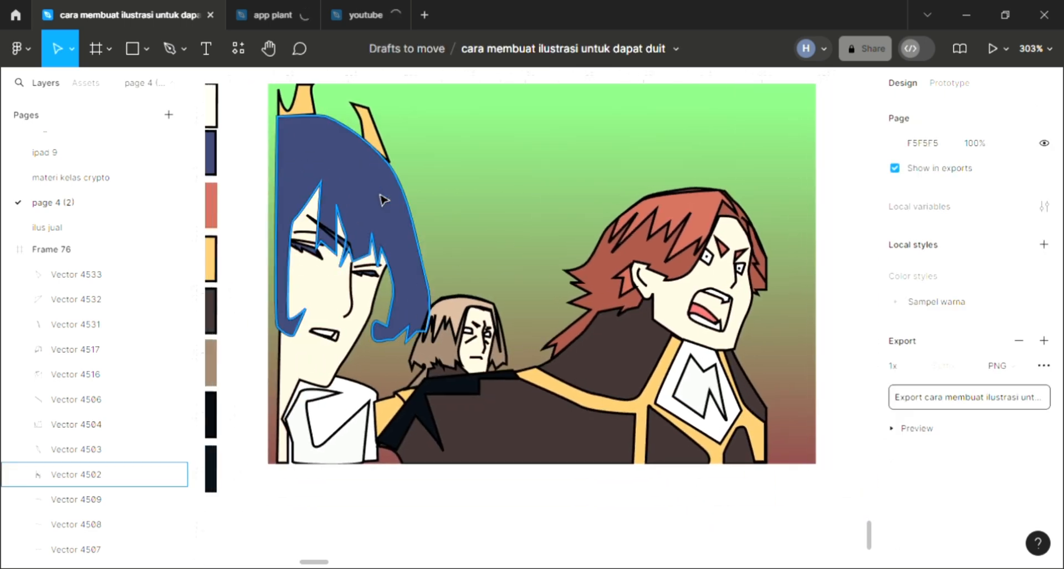
{"action": "scroll", "coordinate": [383, 200], "scroll_direction": "up", "scroll_amount": 2}
{"action": "key", "text": "p"}
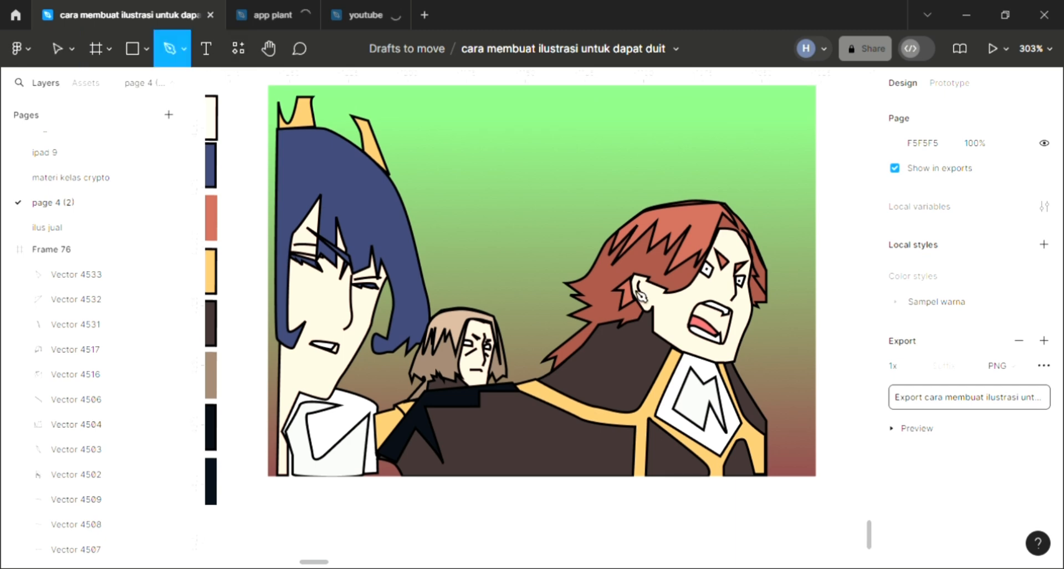
{"action": "left_click", "coordinate": [661, 347]}
{"action": "left_click", "coordinate": [637, 337]}
{"action": "left_click_drag", "start_coordinate": [572, 373], "coordinate": [572, 363]}
{"action": "left_click", "coordinate": [601, 329]}
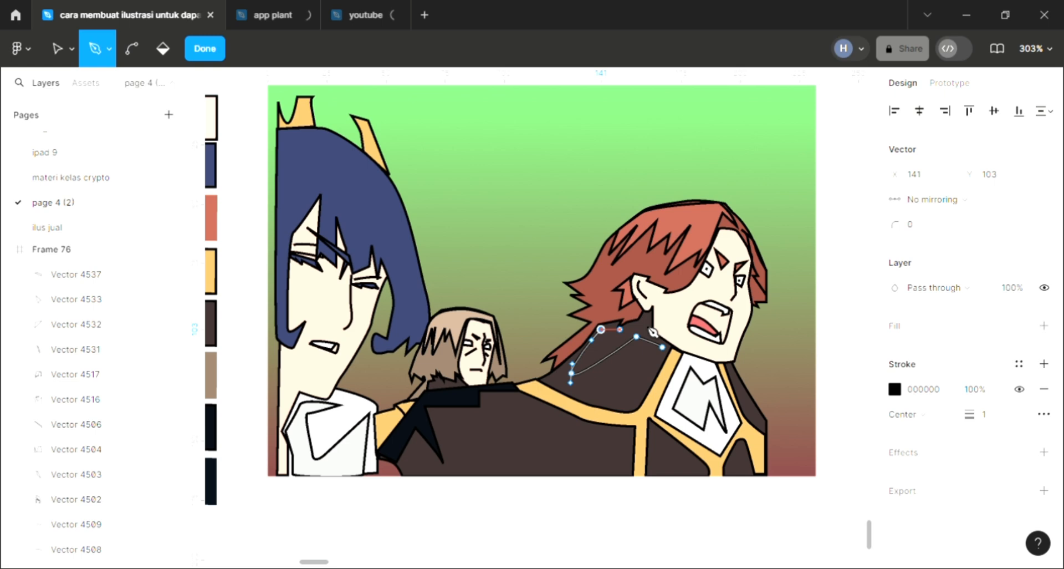
{"action": "left_click", "coordinate": [643, 321]}
{"action": "left_click", "coordinate": [662, 347]}
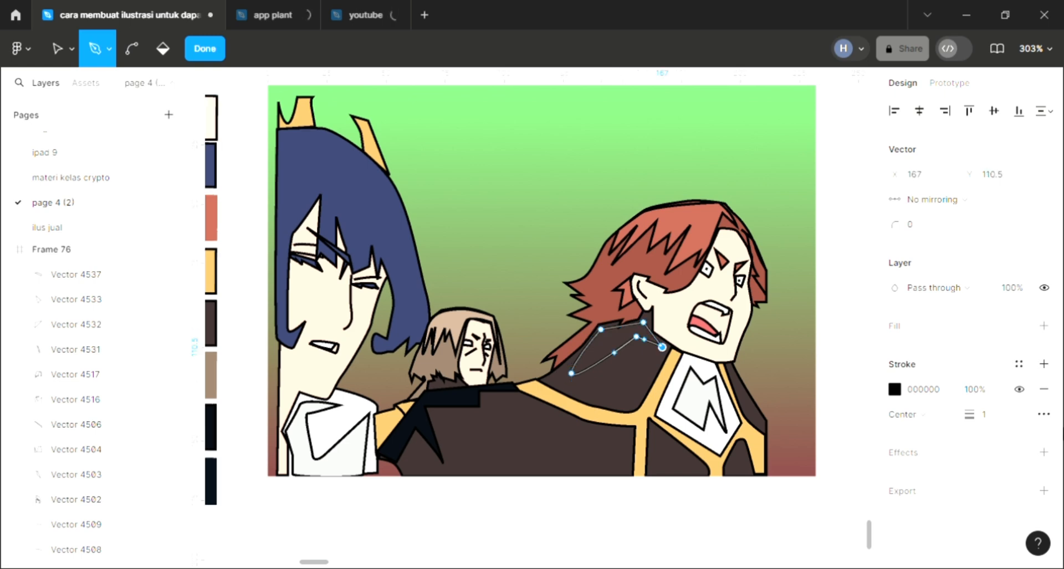
Fill the shoulder shape with near-black 090D14 sampled from the dark coat shadow below the small character
{"action": "left_click", "coordinate": [1045, 326]}
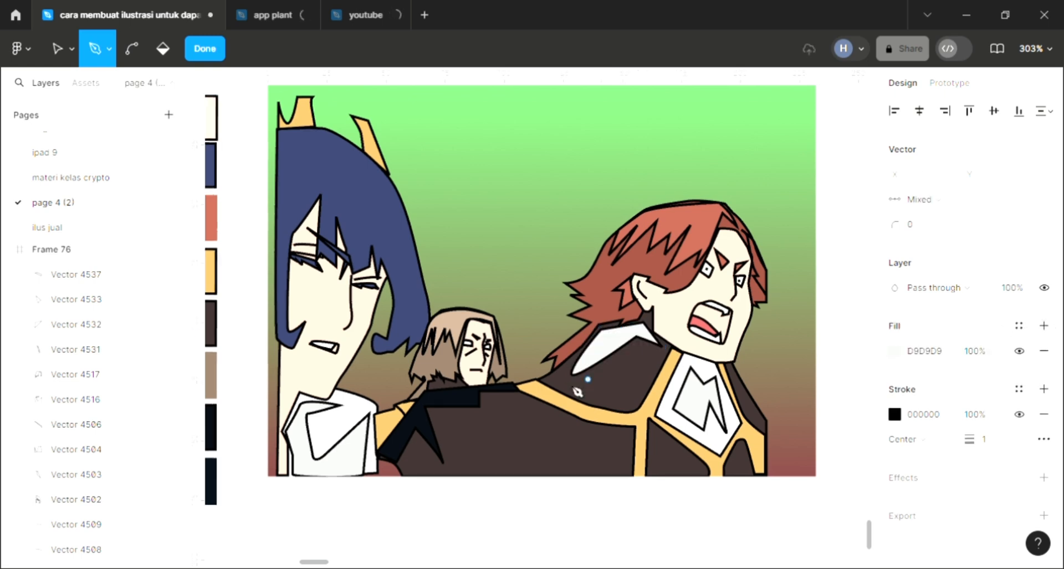
{"action": "left_click", "coordinate": [468, 401]}
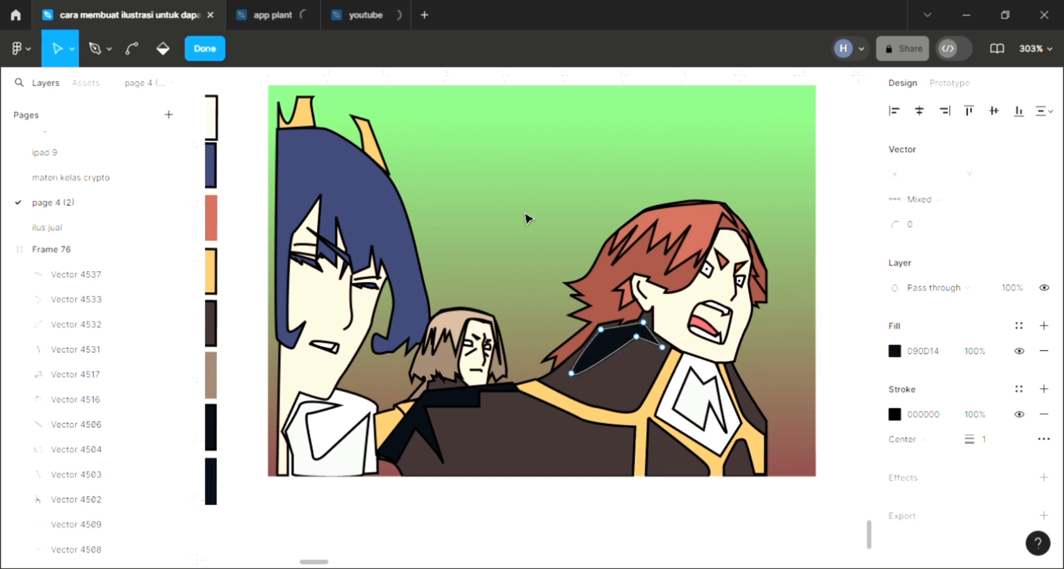
{"action": "key", "text": "Escape"}
{"action": "scroll", "coordinate": [527, 218], "scroll_direction": "up", "scroll_amount": 1}
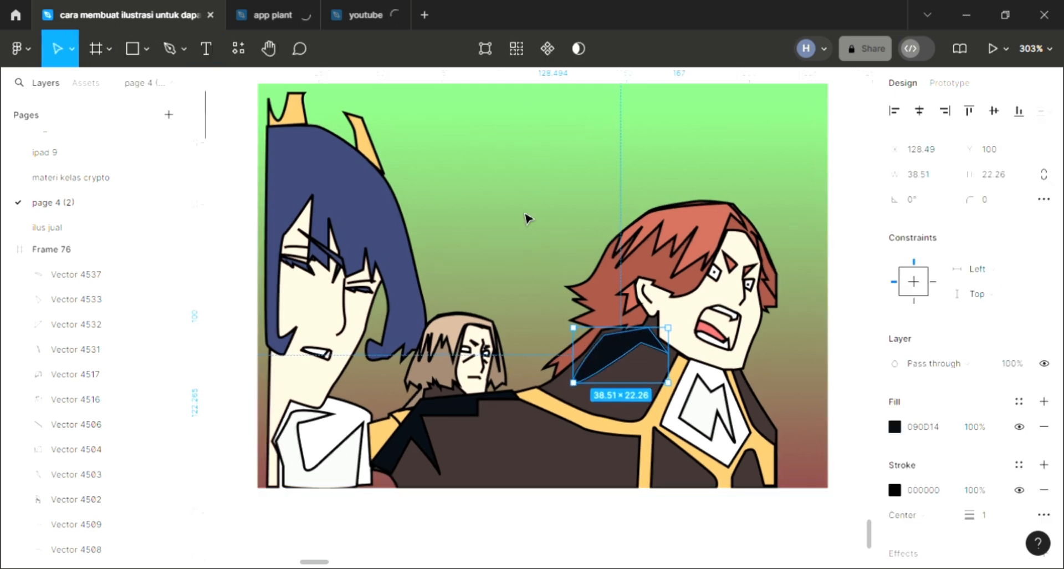